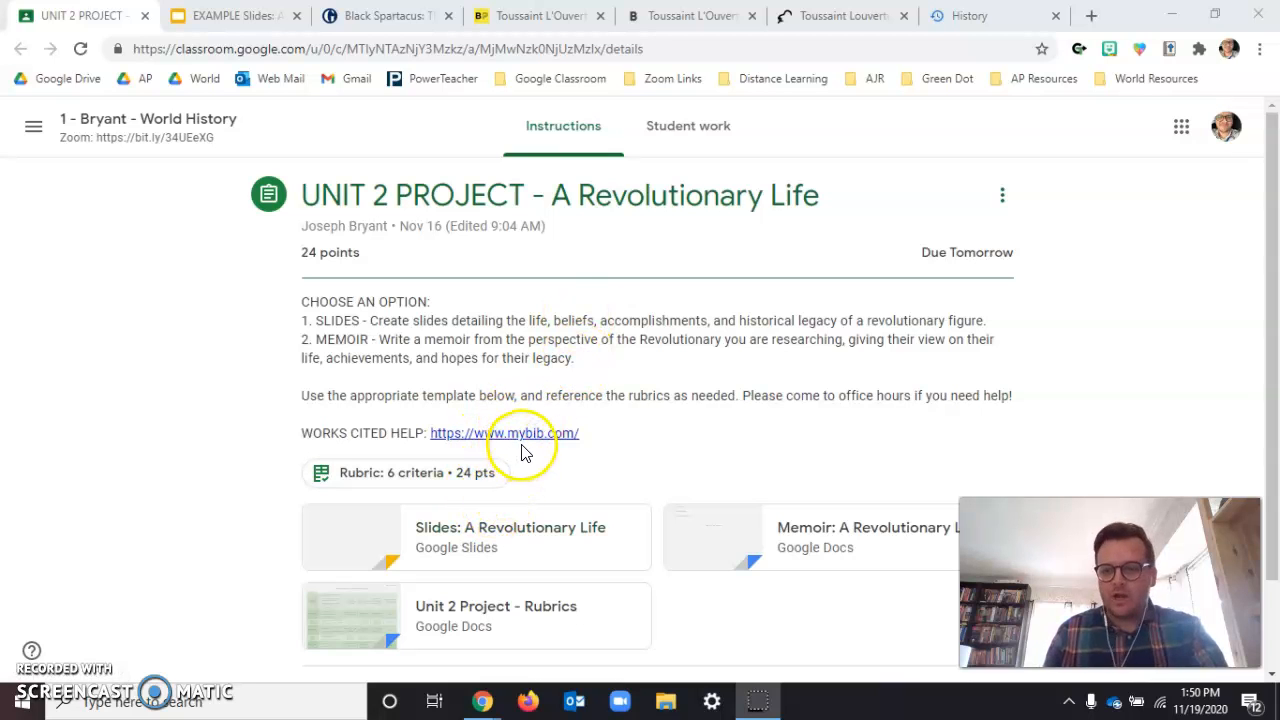
Compare the bare-link Works Cited slide with the MLA-formatted Works Cited slide in the example presentation
left_click(236, 16)
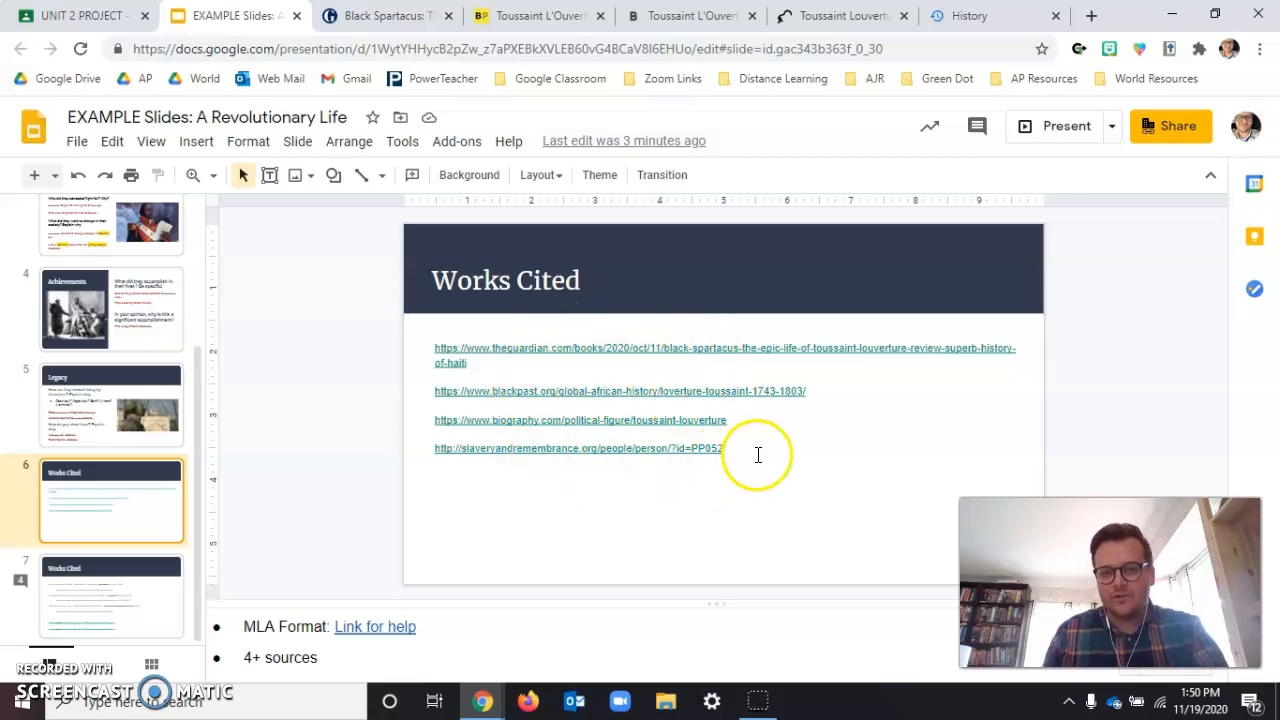
left_click(120, 598)
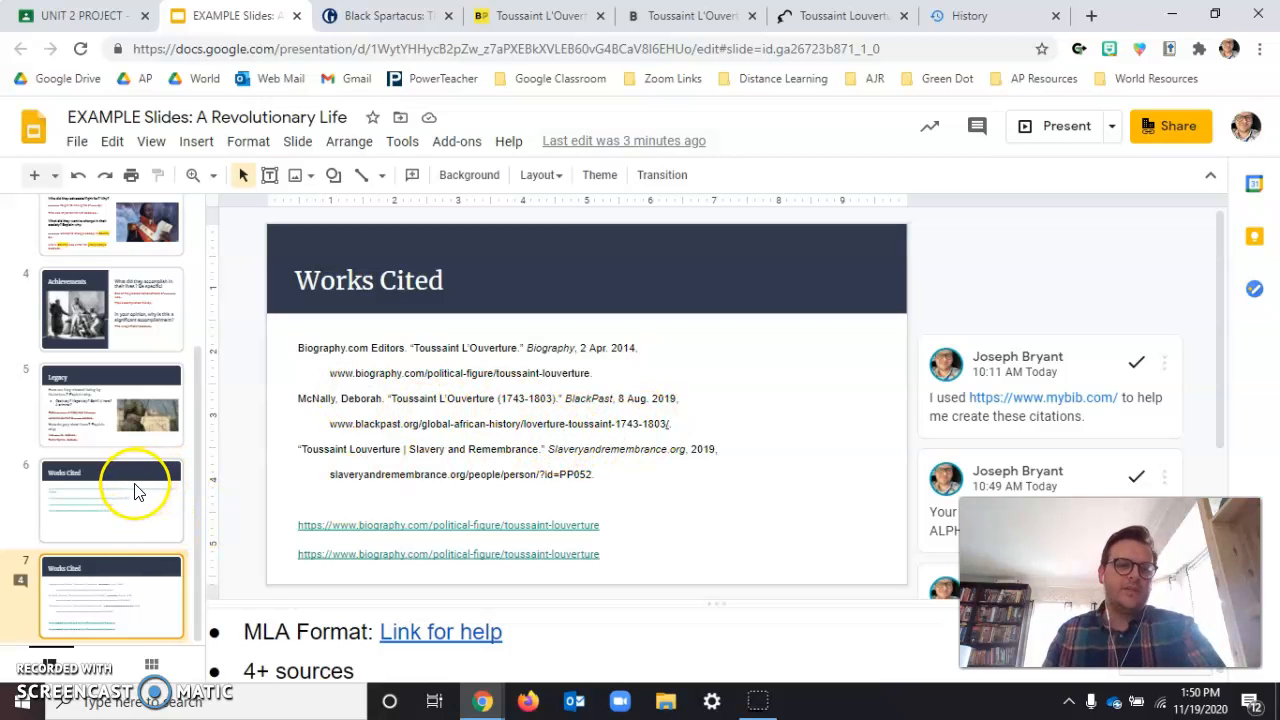
left_click(135, 517)
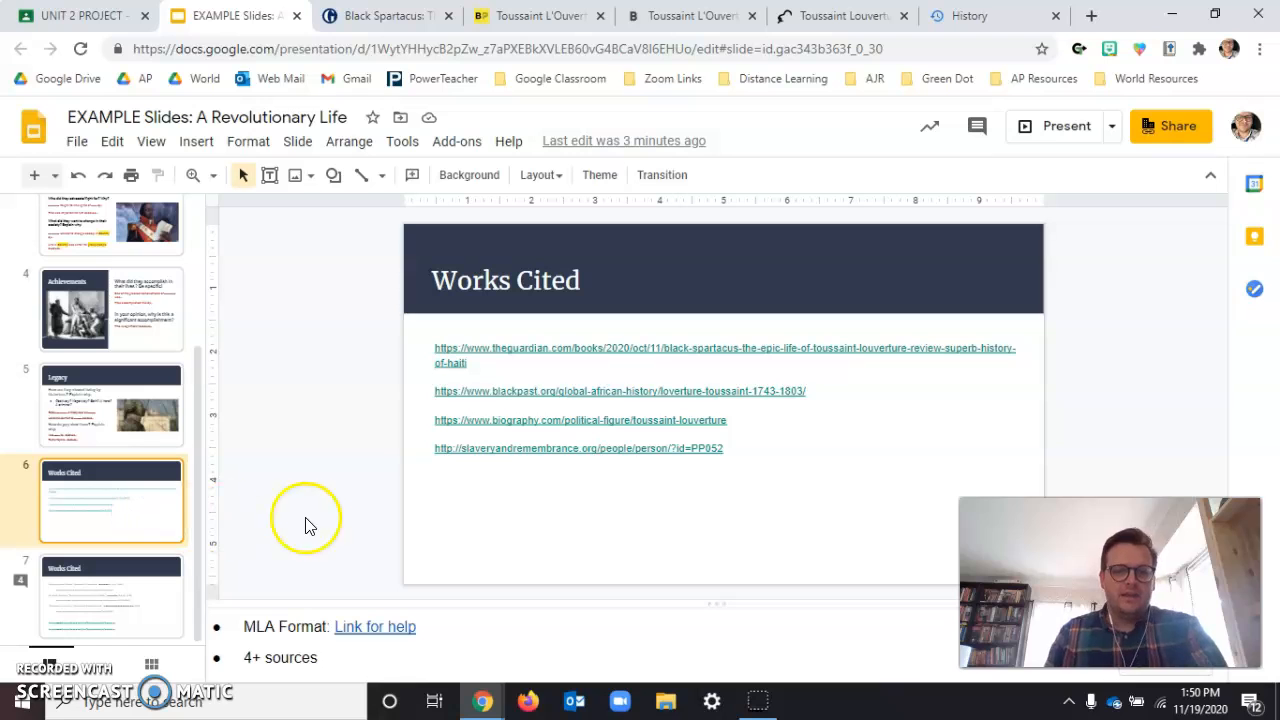
Open the MyBib works cited help site linked in the Unit 2 Project assignment
left_click(95, 15)
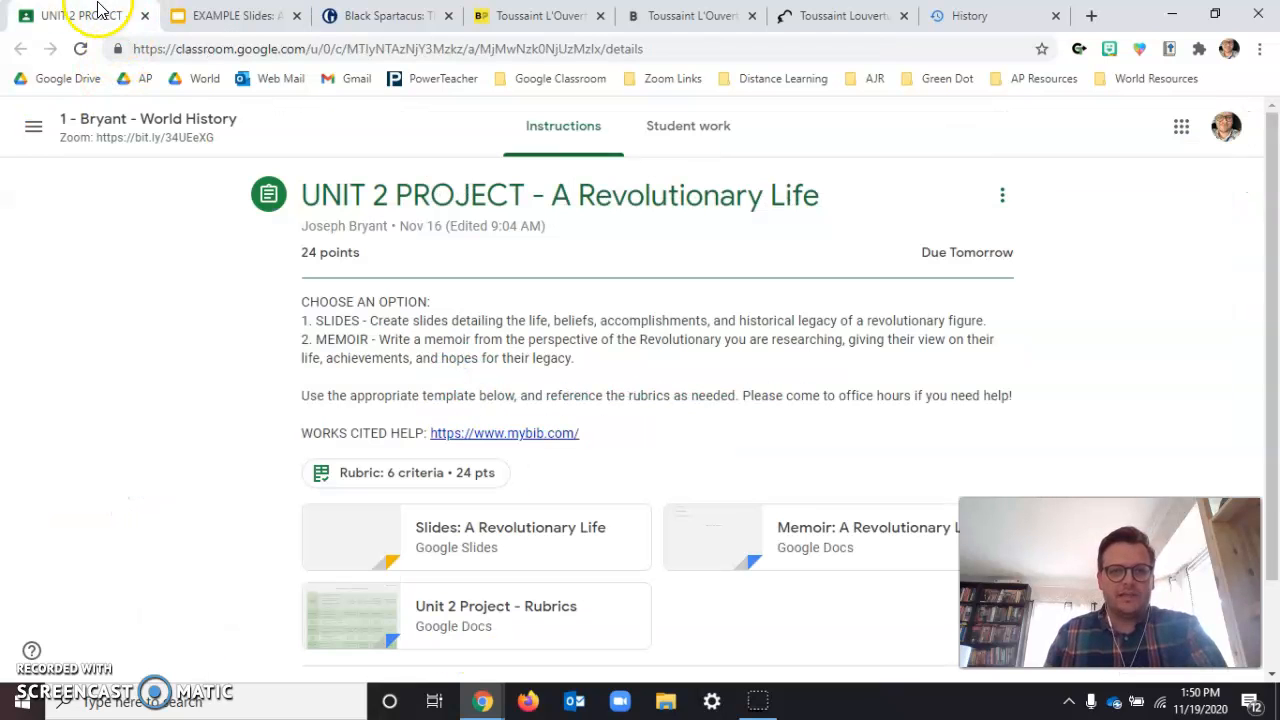
left_click(527, 437)
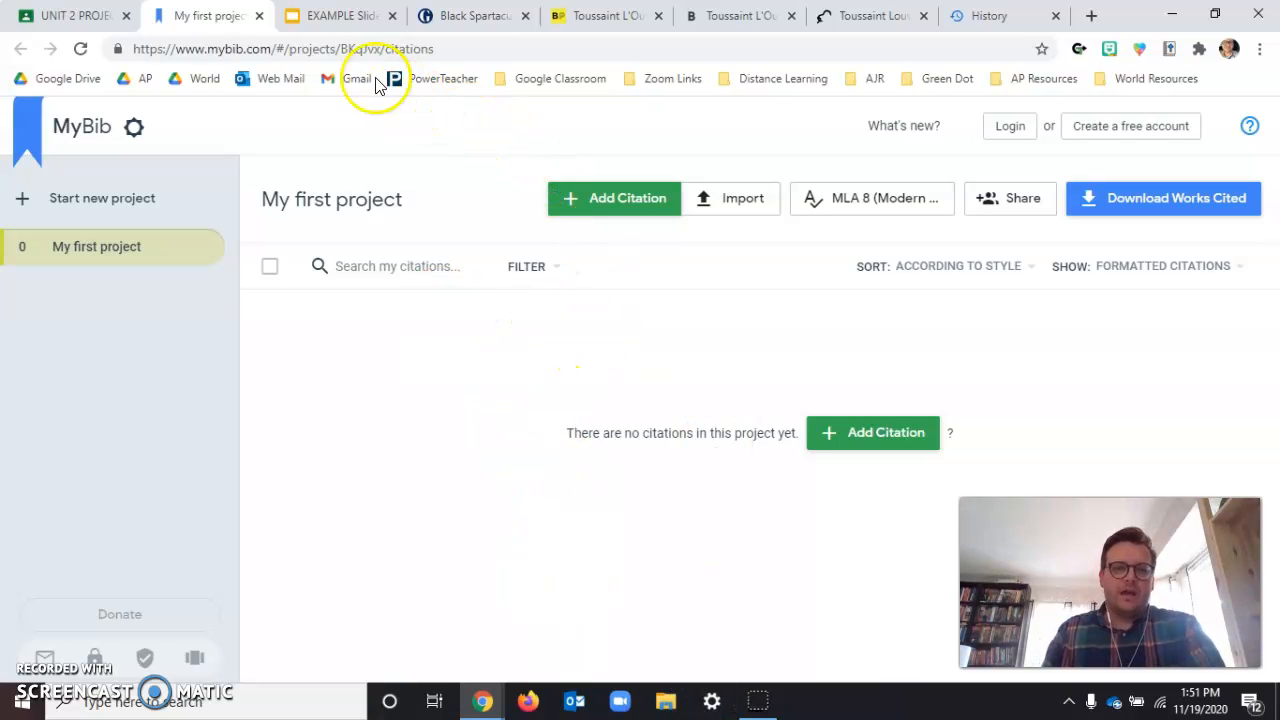
Copy the Guardian article link from the Works Cited slide of bare links in the example presentation
left_click(337, 14)
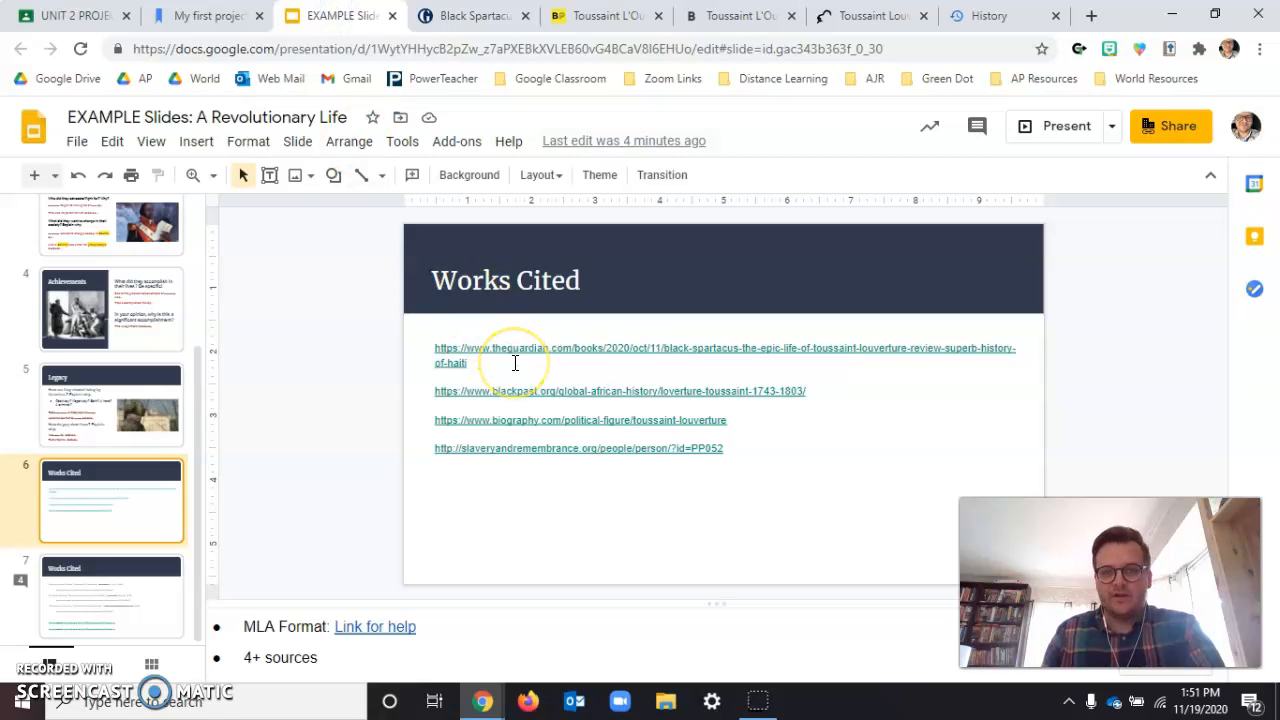
triple_click(424, 347)
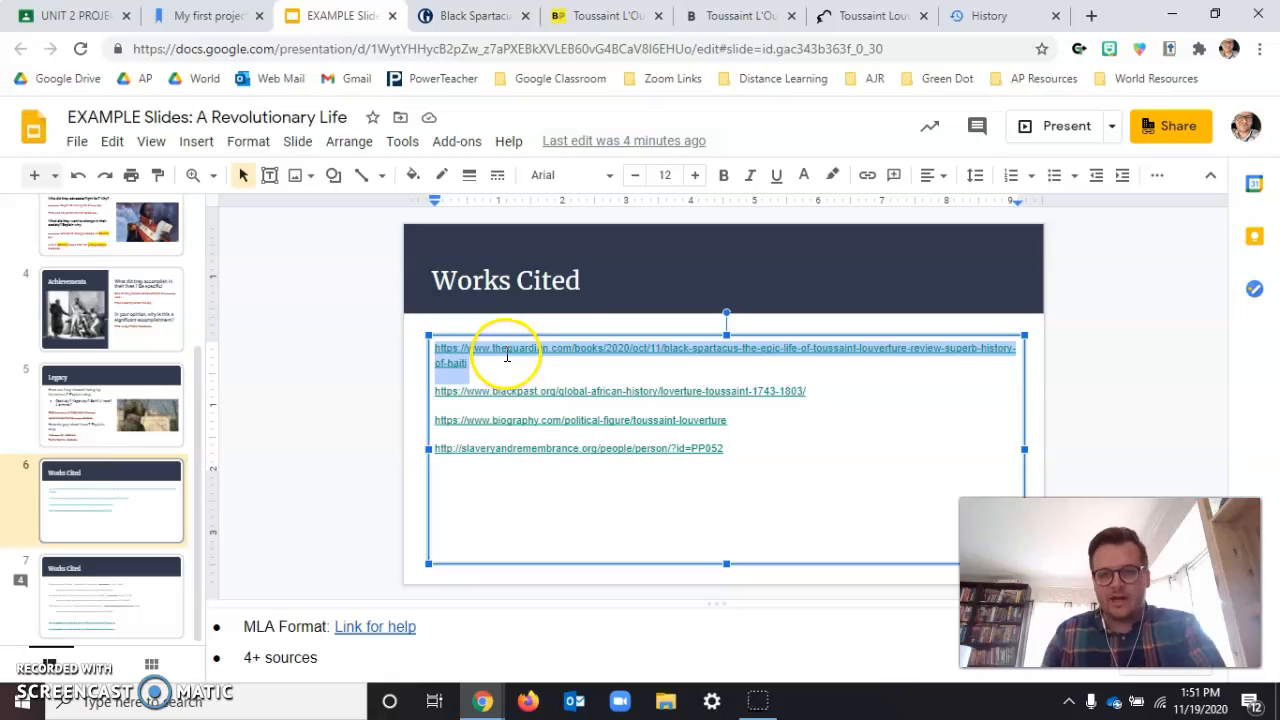
right_click(445, 358)
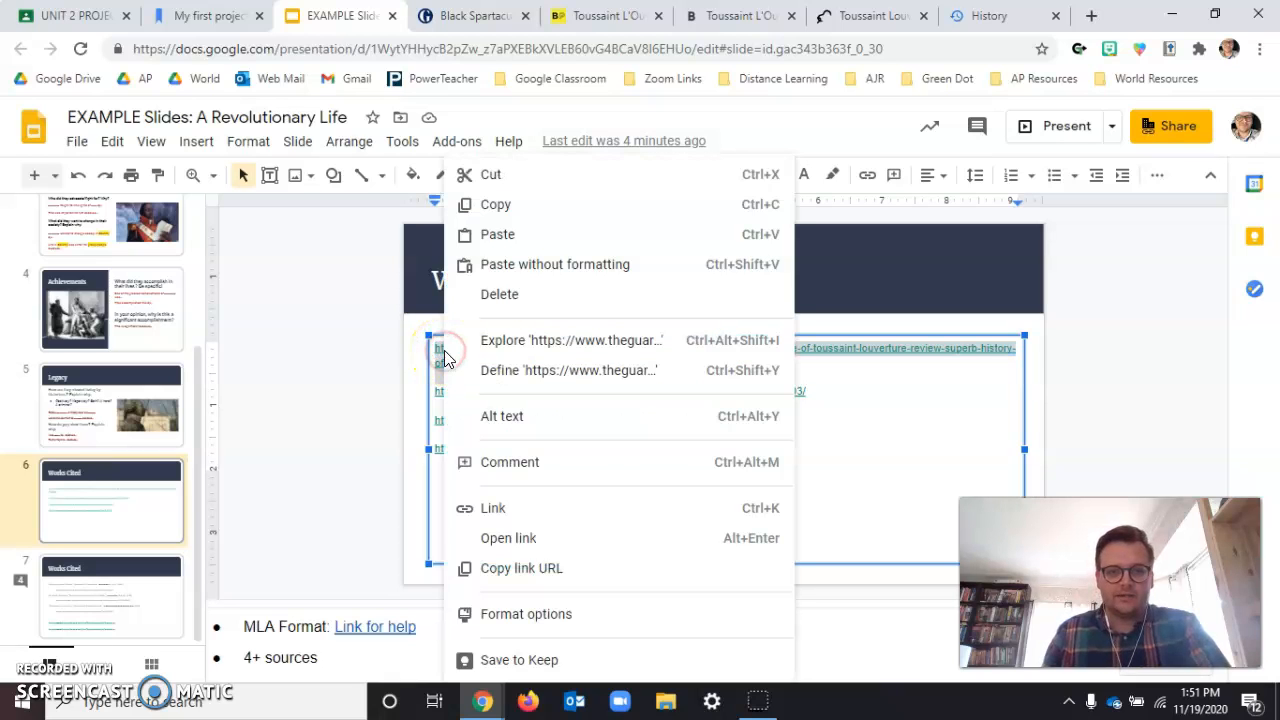
left_click(544, 222)
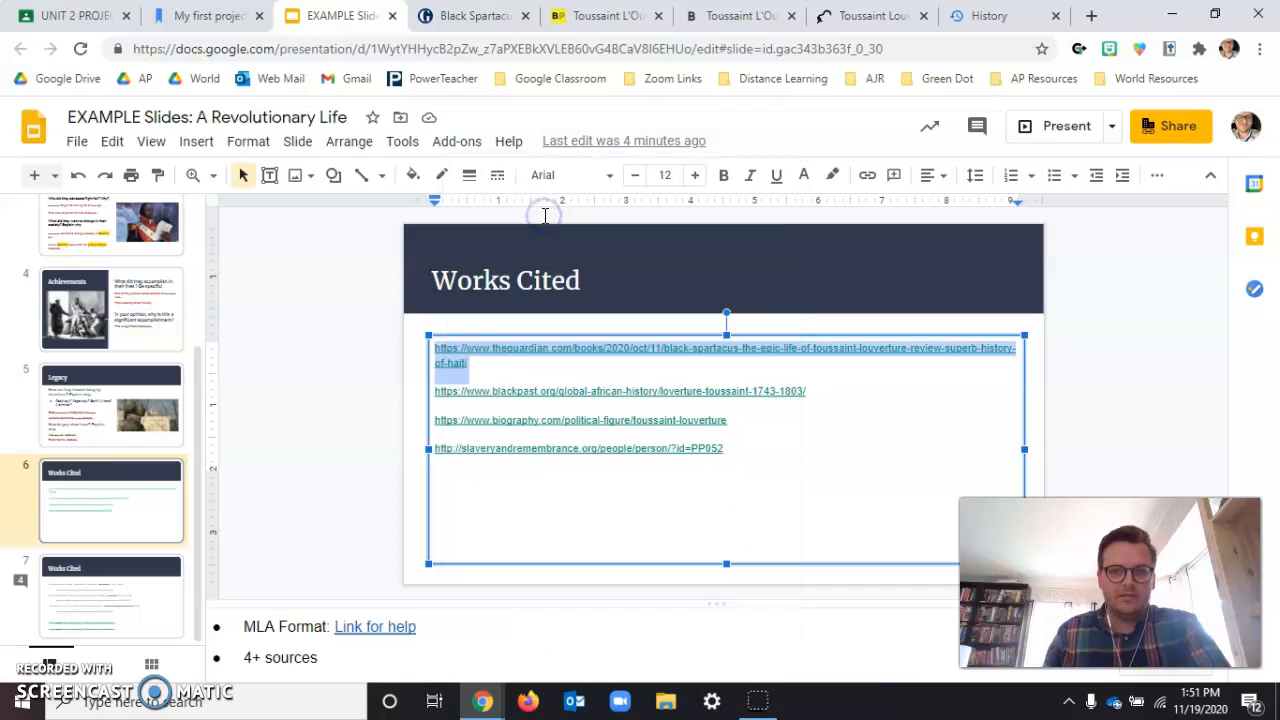
left_click(112, 141)
left_click(183, 281)
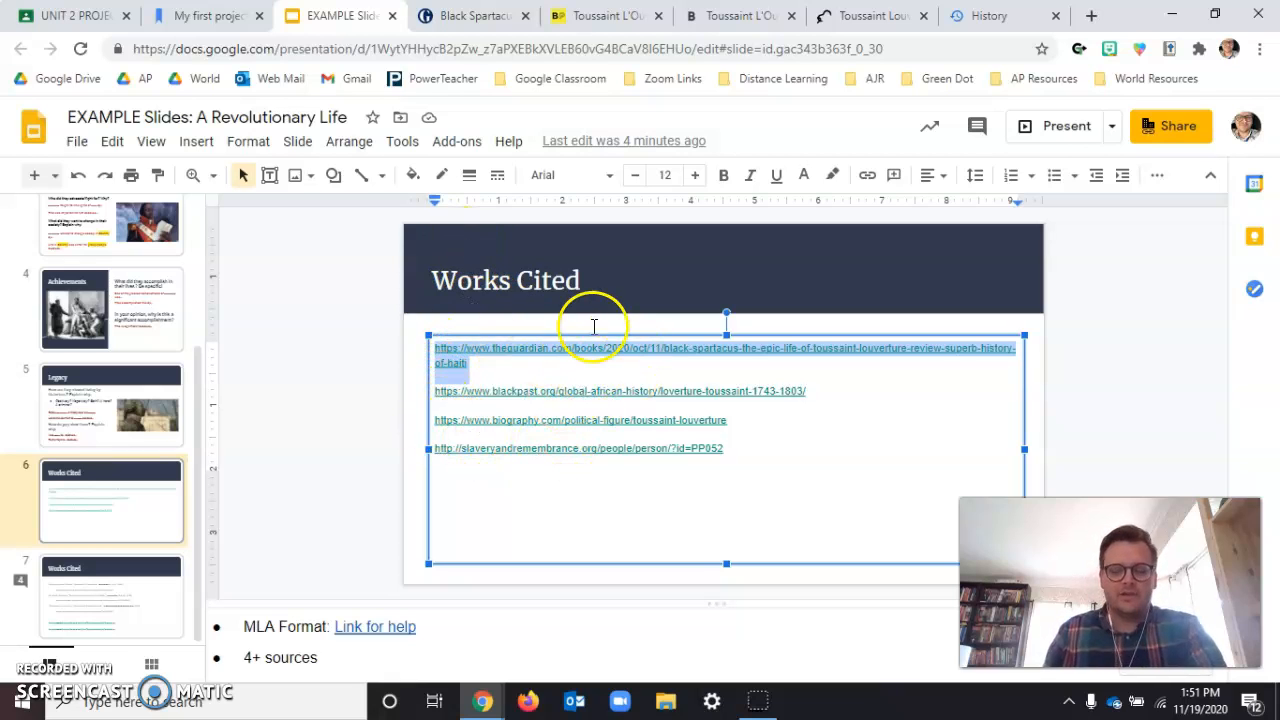
Start a new website citation in MyBib and search for the copied Guardian article URL
left_click(222, 16)
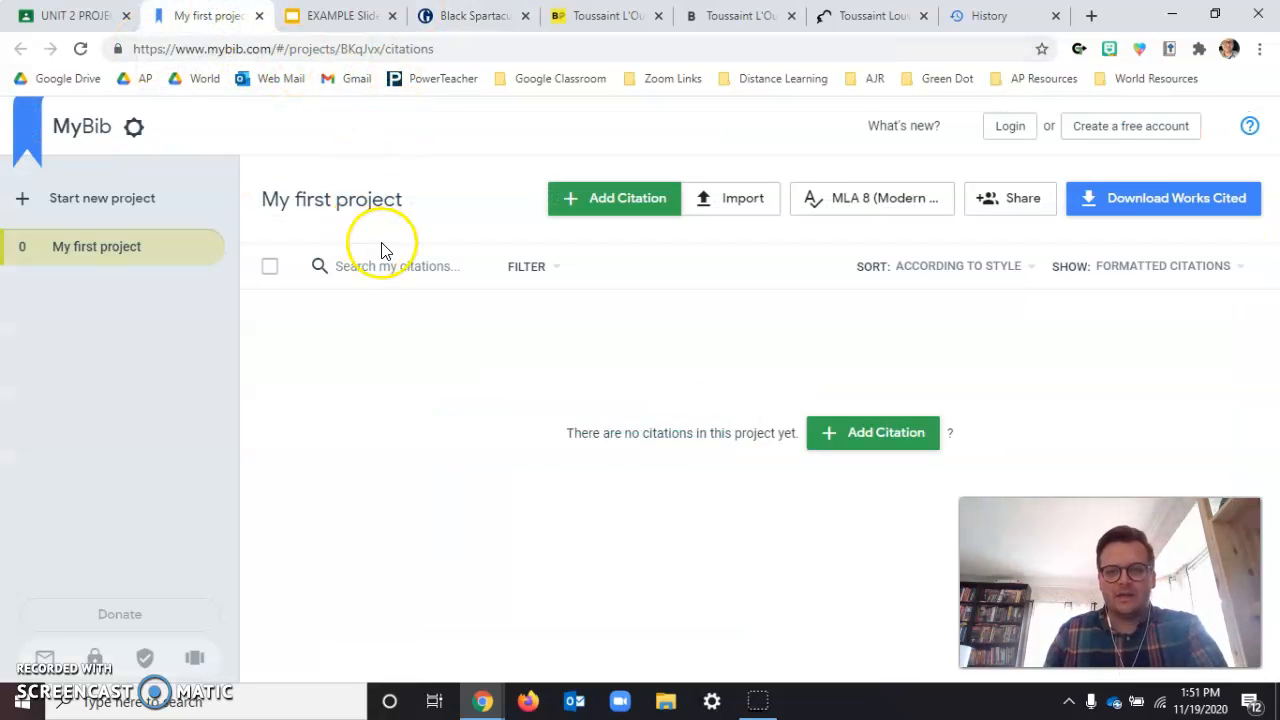
left_click(629, 198)
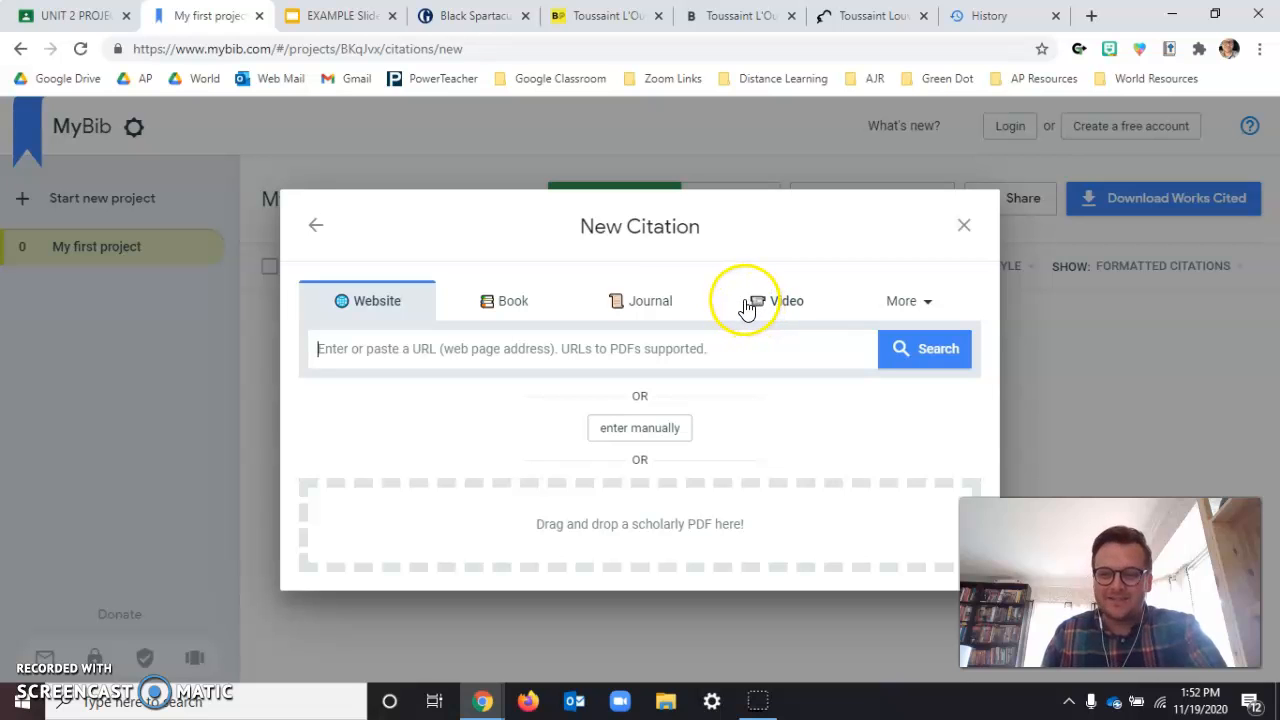
left_click(368, 348)
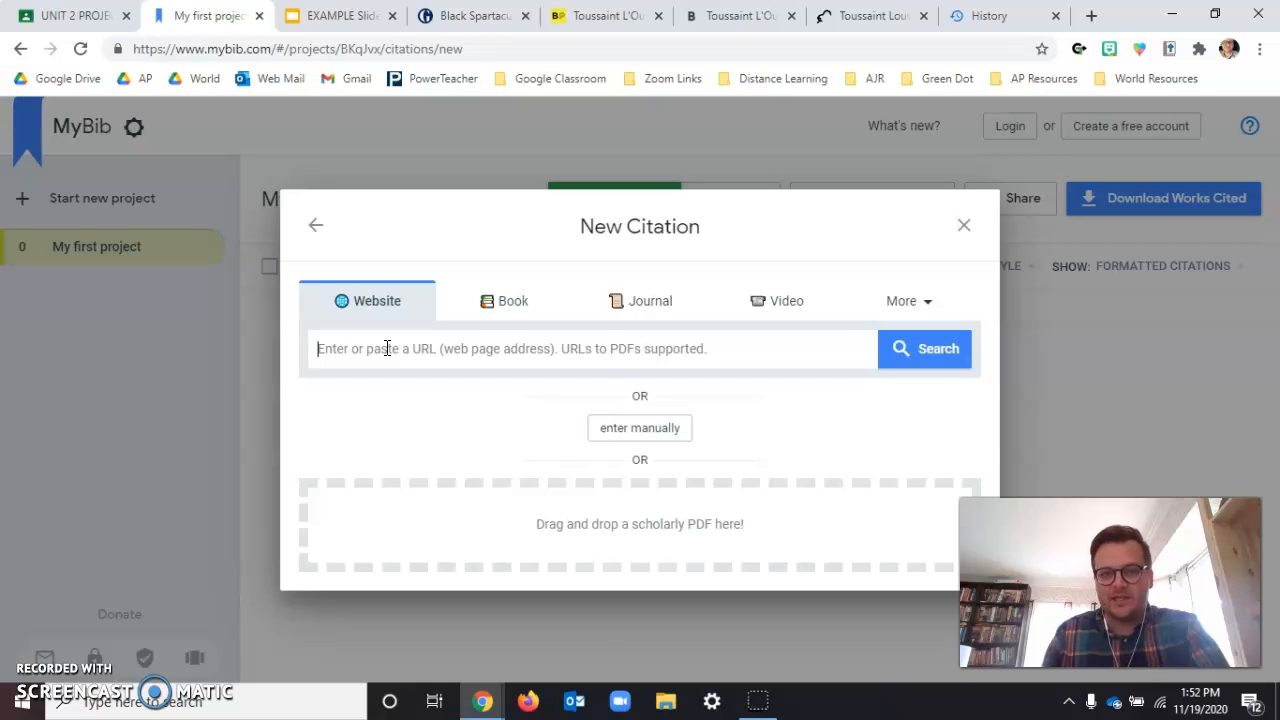
right_click(386, 348)
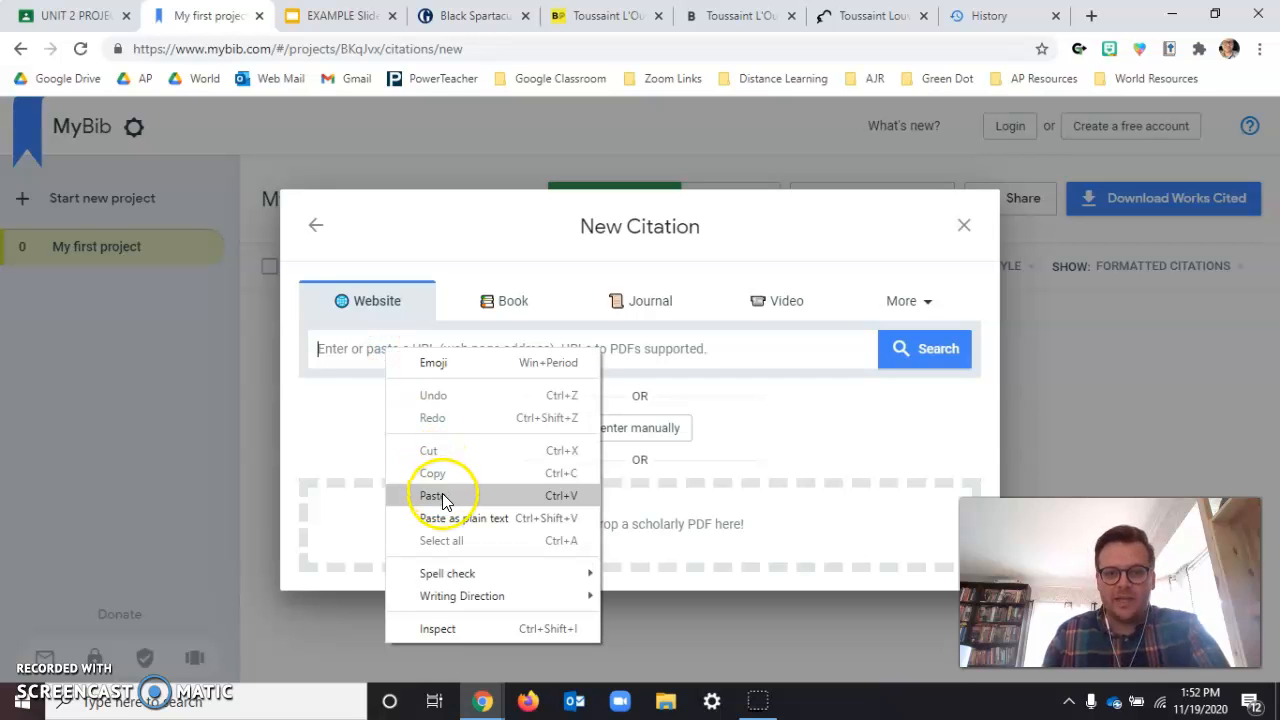
left_click(555, 495)
left_click(938, 352)
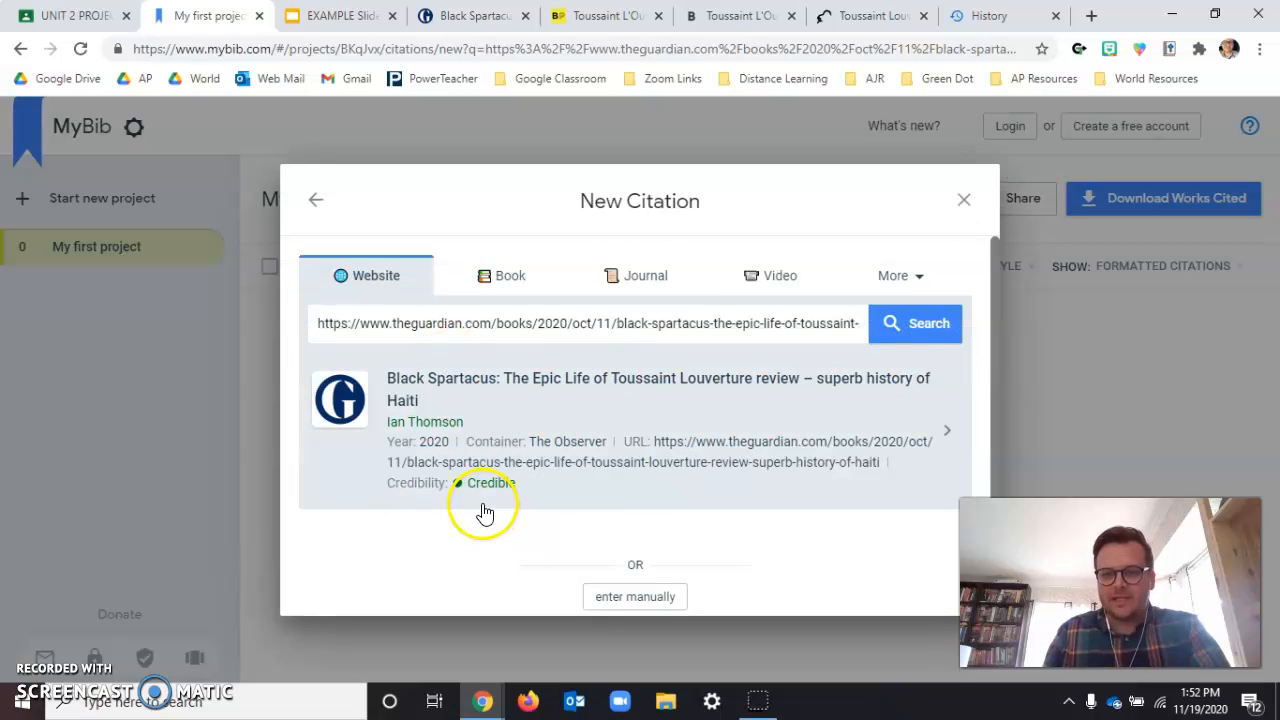
Choose the Black Spartacus article result and review its author, title, dates, URL and news source in the citation form
mouse_move(484, 492)
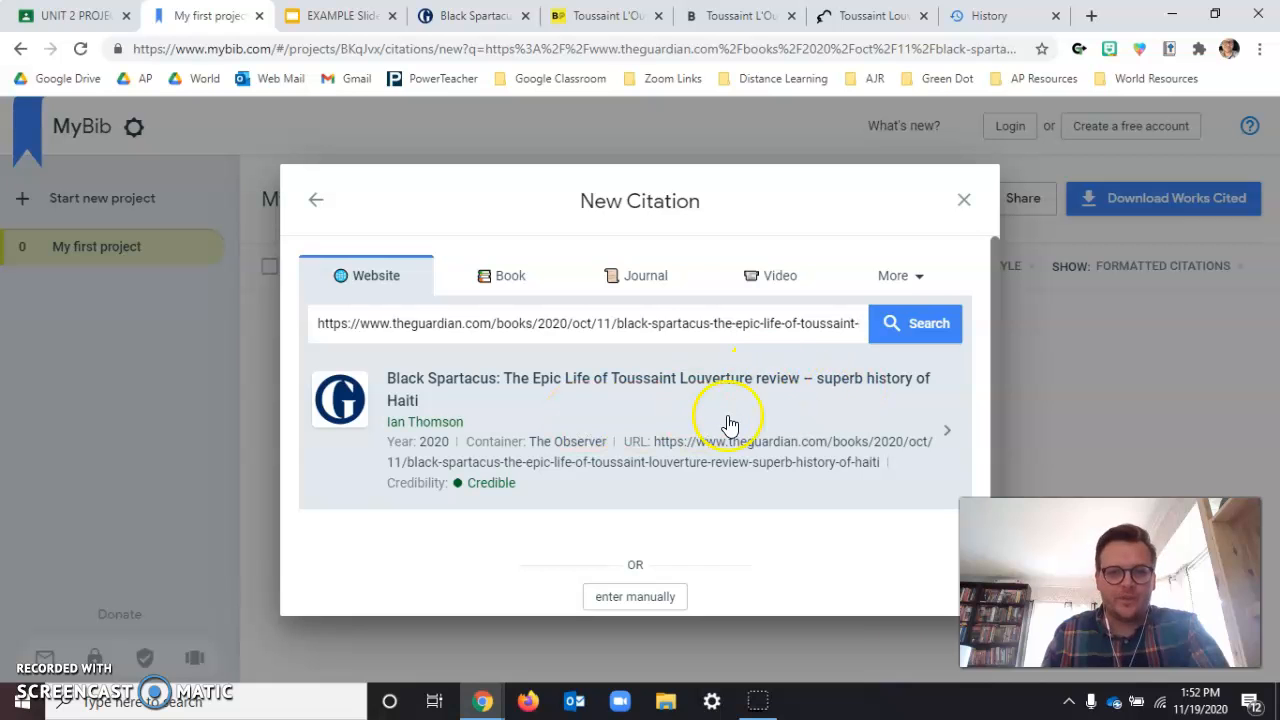
left_click(907, 422)
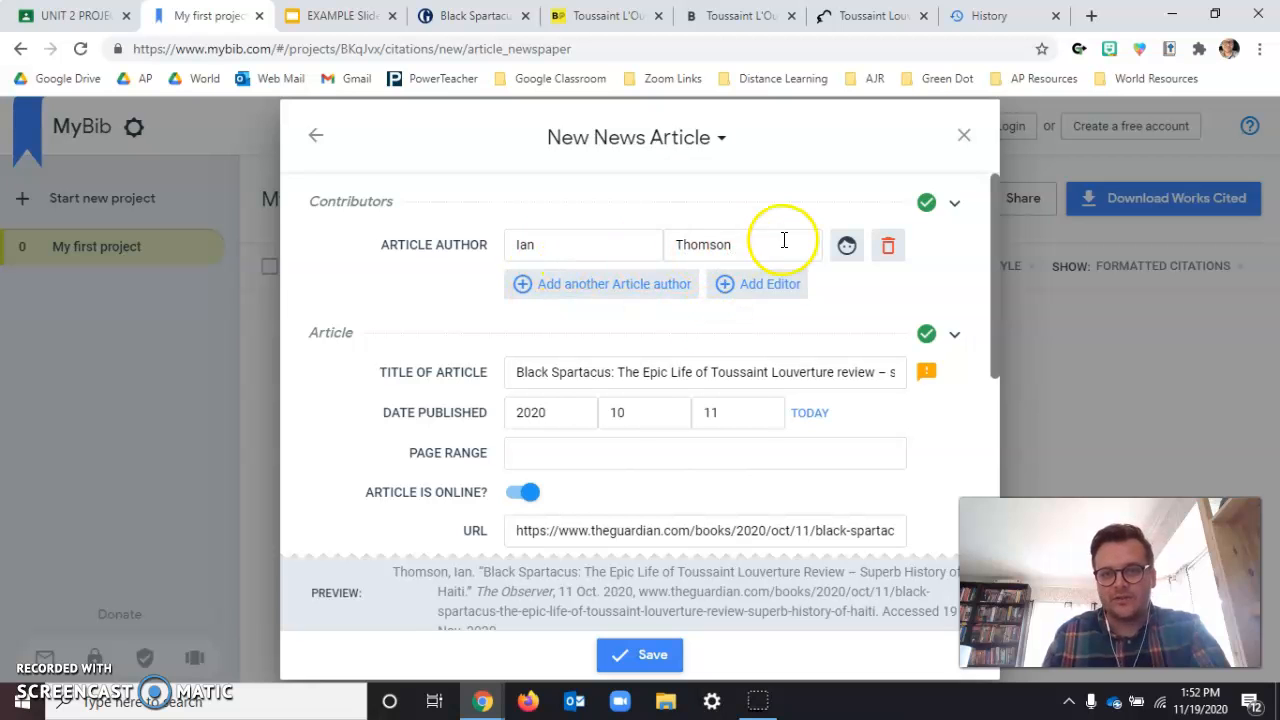
scroll(473, 300, "down", 2)
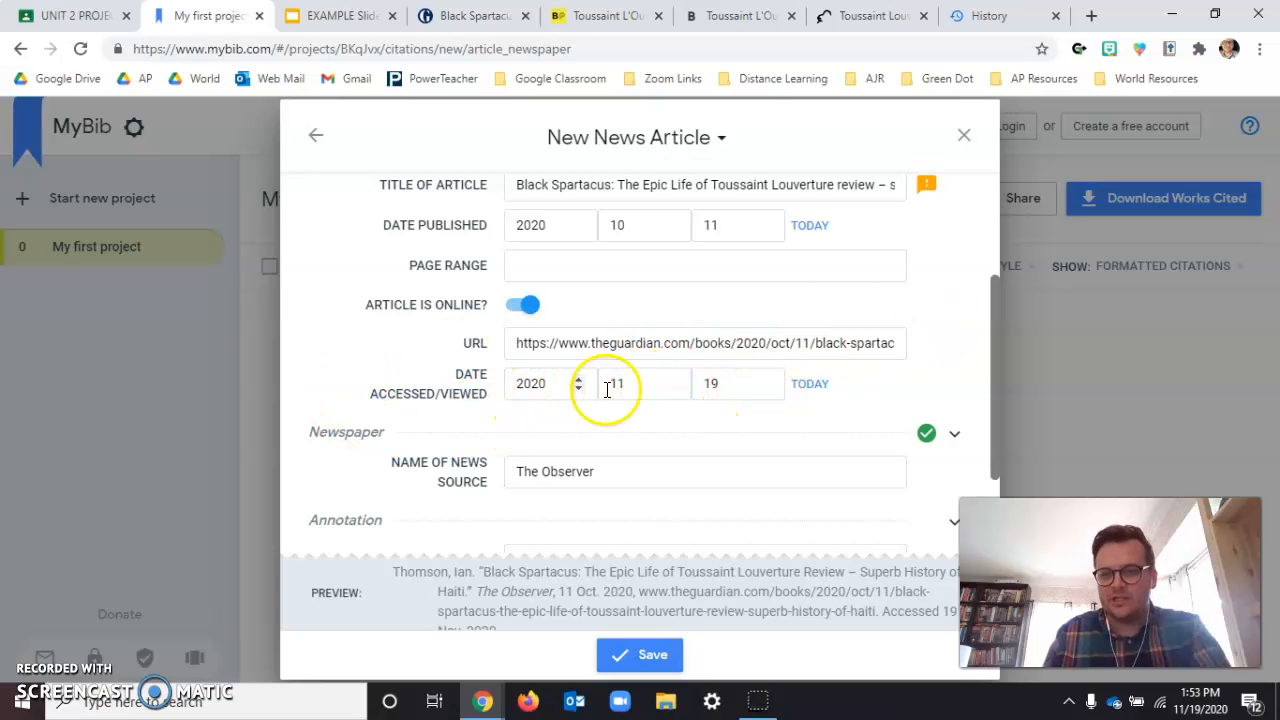
scroll(540, 400, "down", 2)
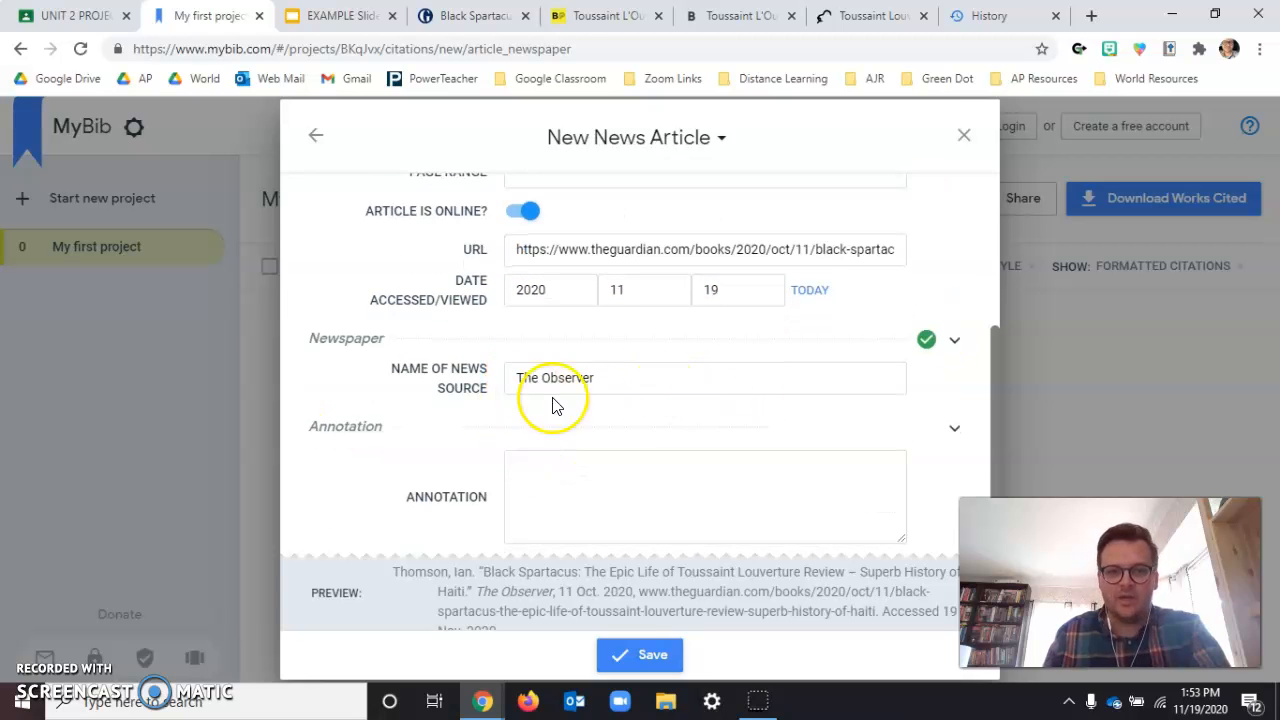
scroll(610, 402, "up", 5)
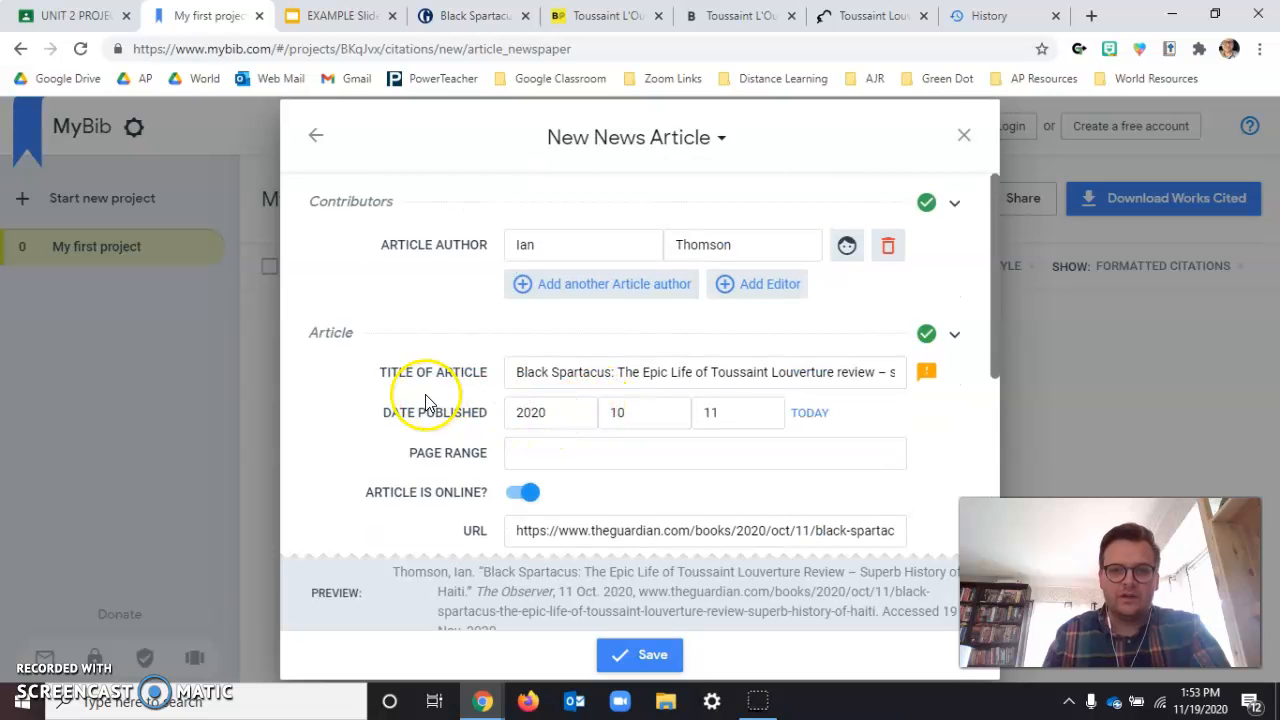
left_click(608, 374)
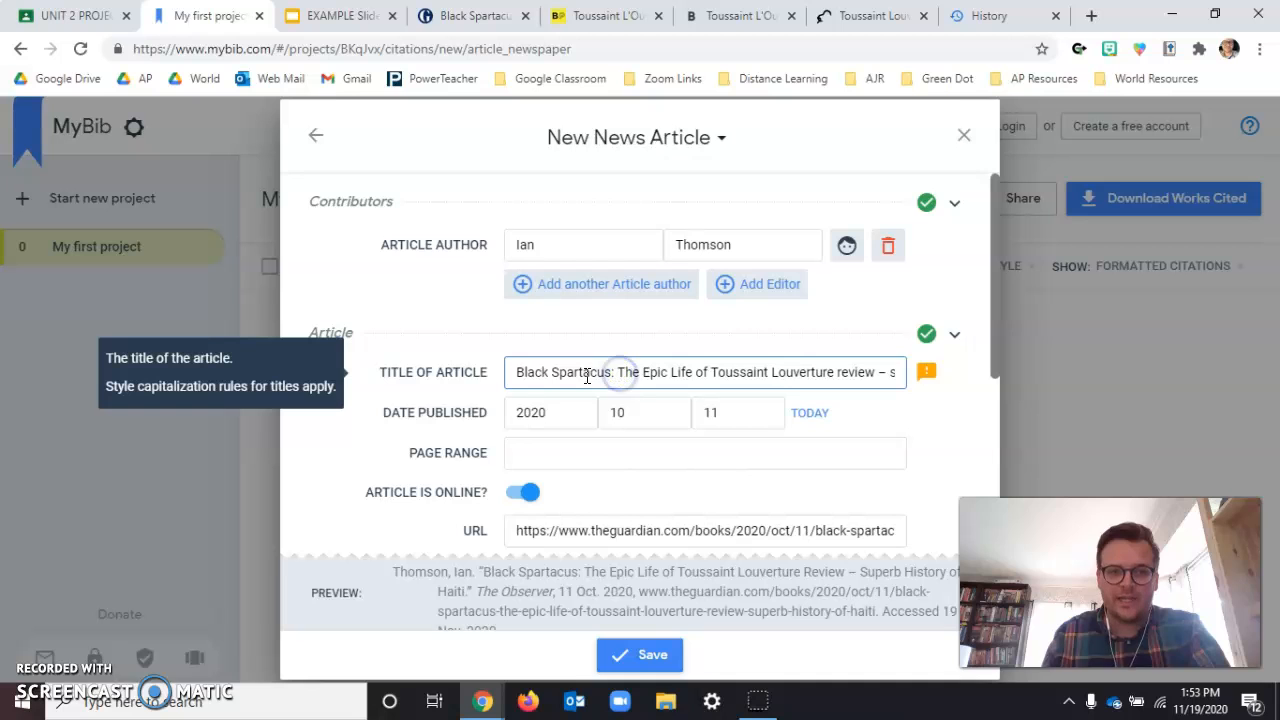
left_click(632, 244)
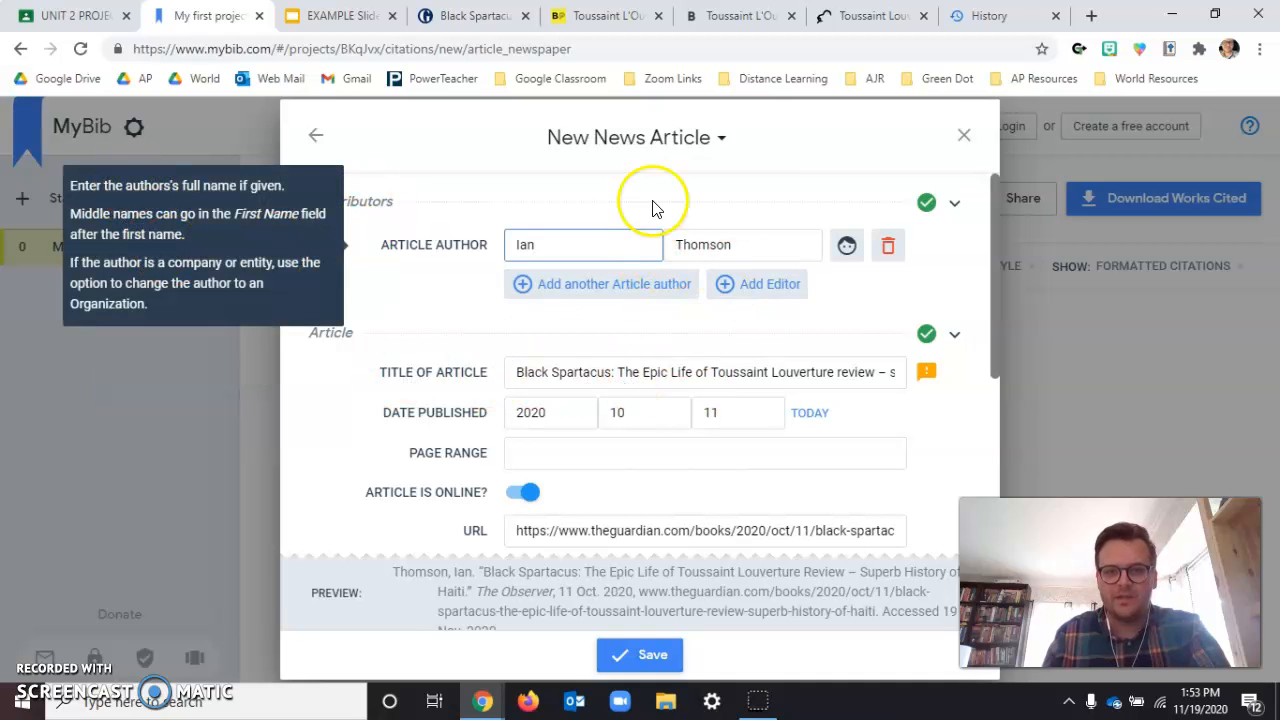
Apply the article title's suggested fixes, making "The" lowercase and capitalizing "review", "superb" and "history"
left_click(768, 372)
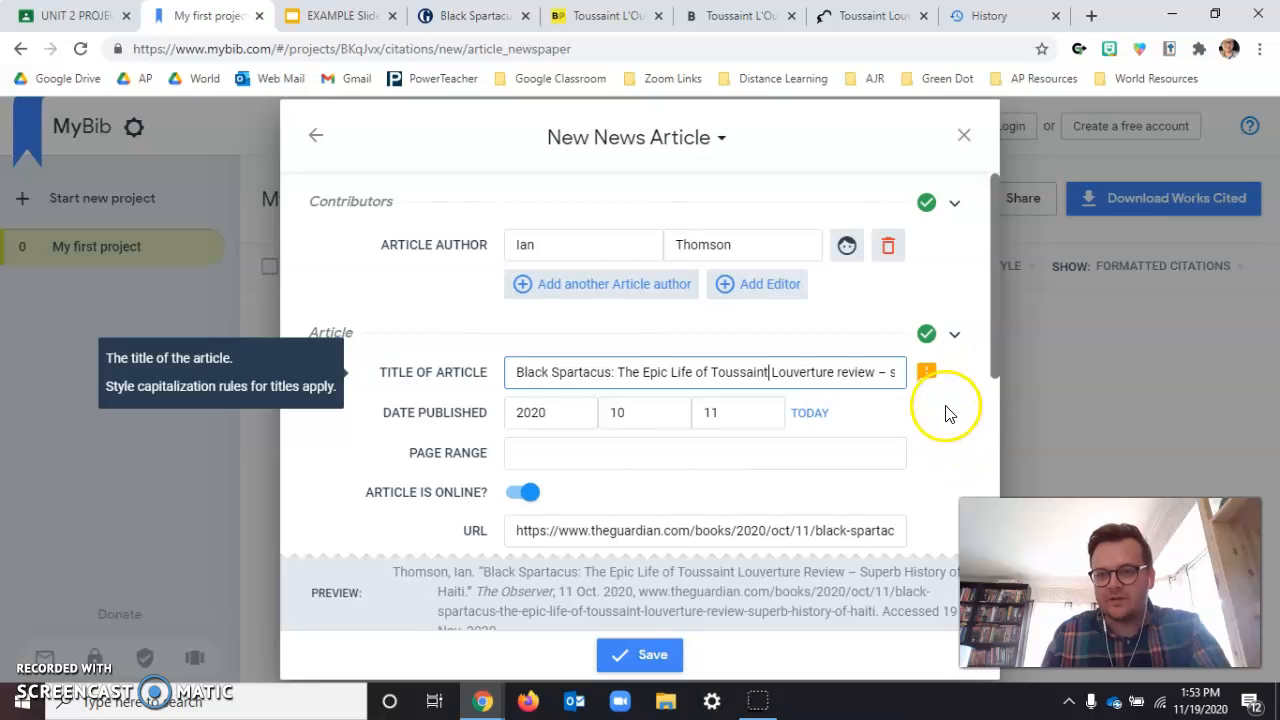
mouse_move(930, 388)
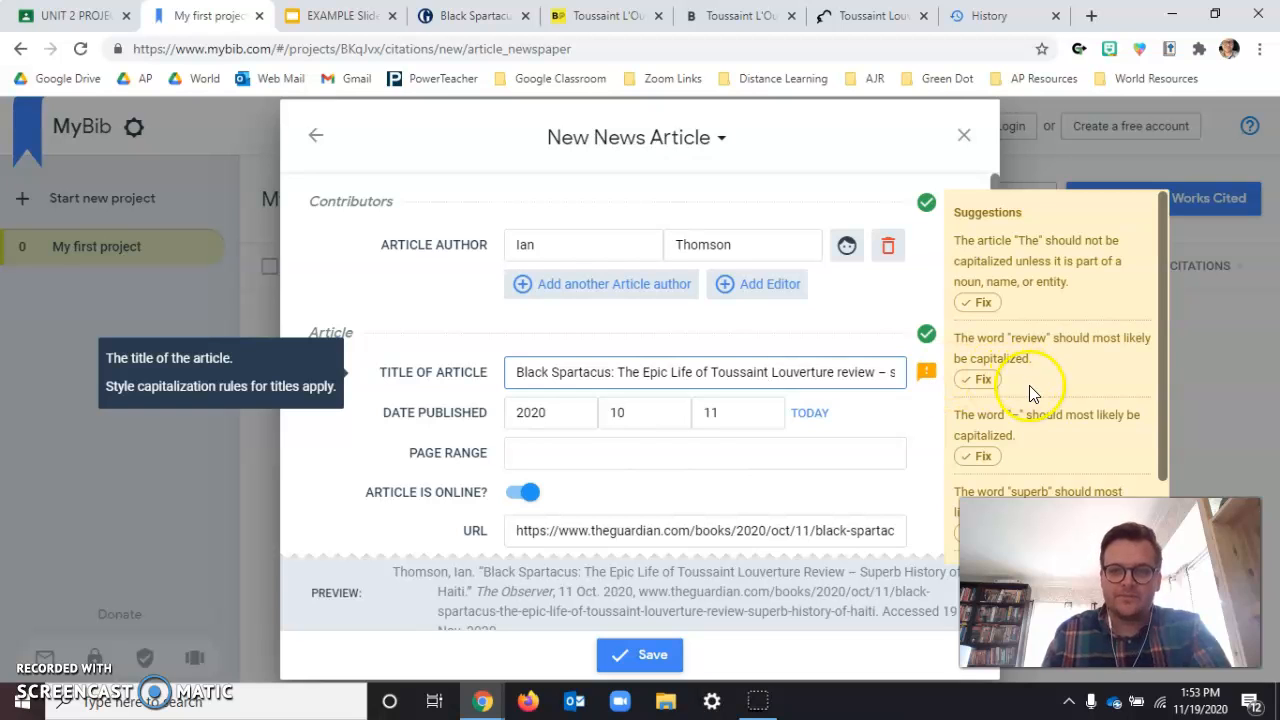
scroll(982, 412, "down", 1)
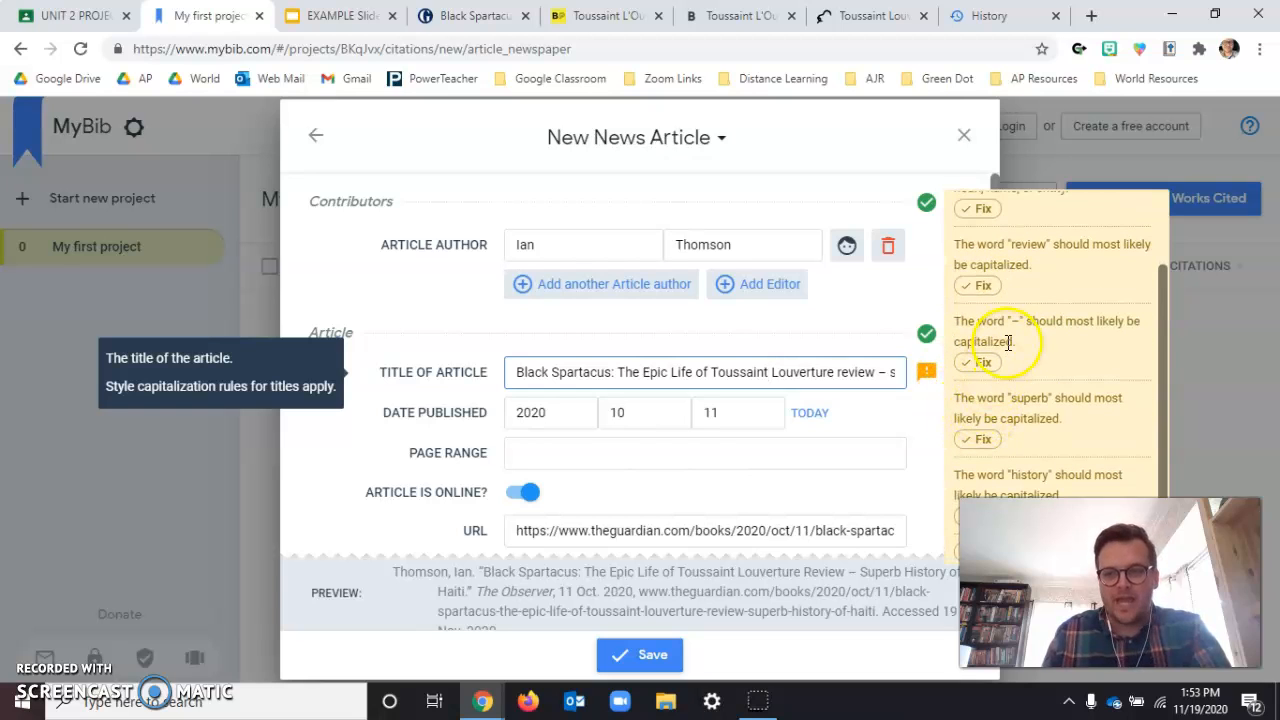
scroll(984, 341, "down", 1)
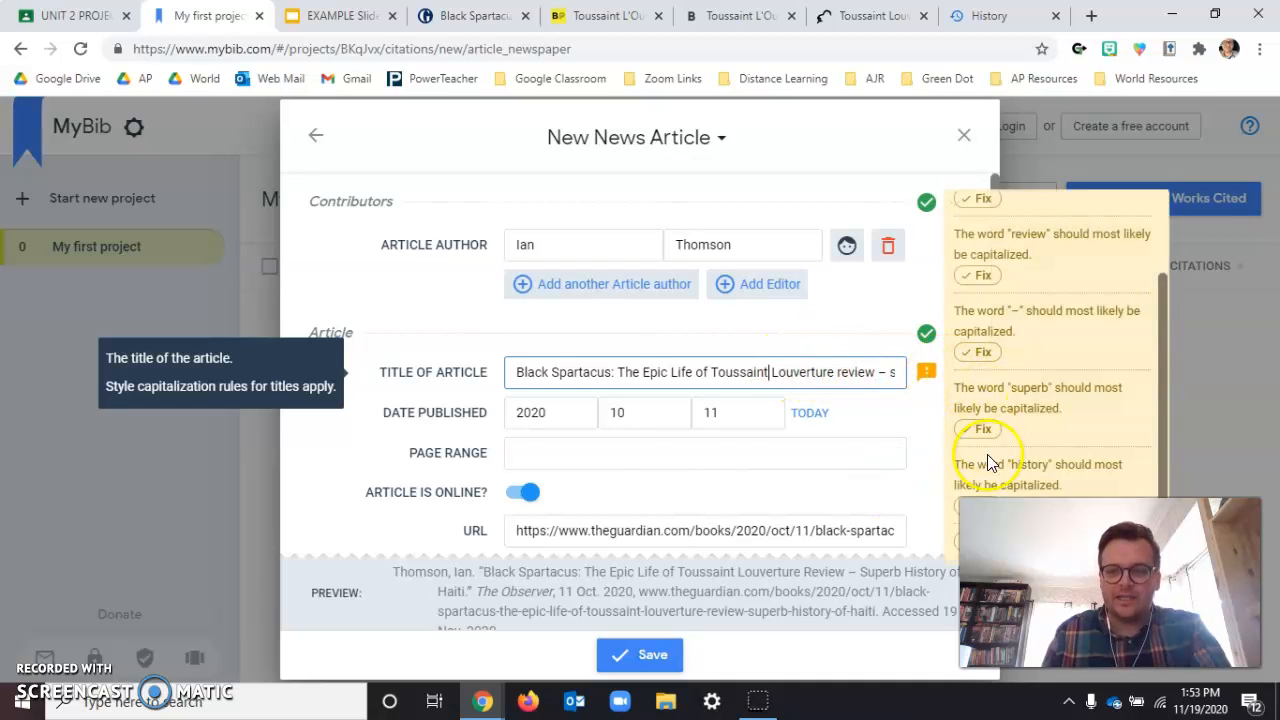
scroll(977, 293, "up", 2)
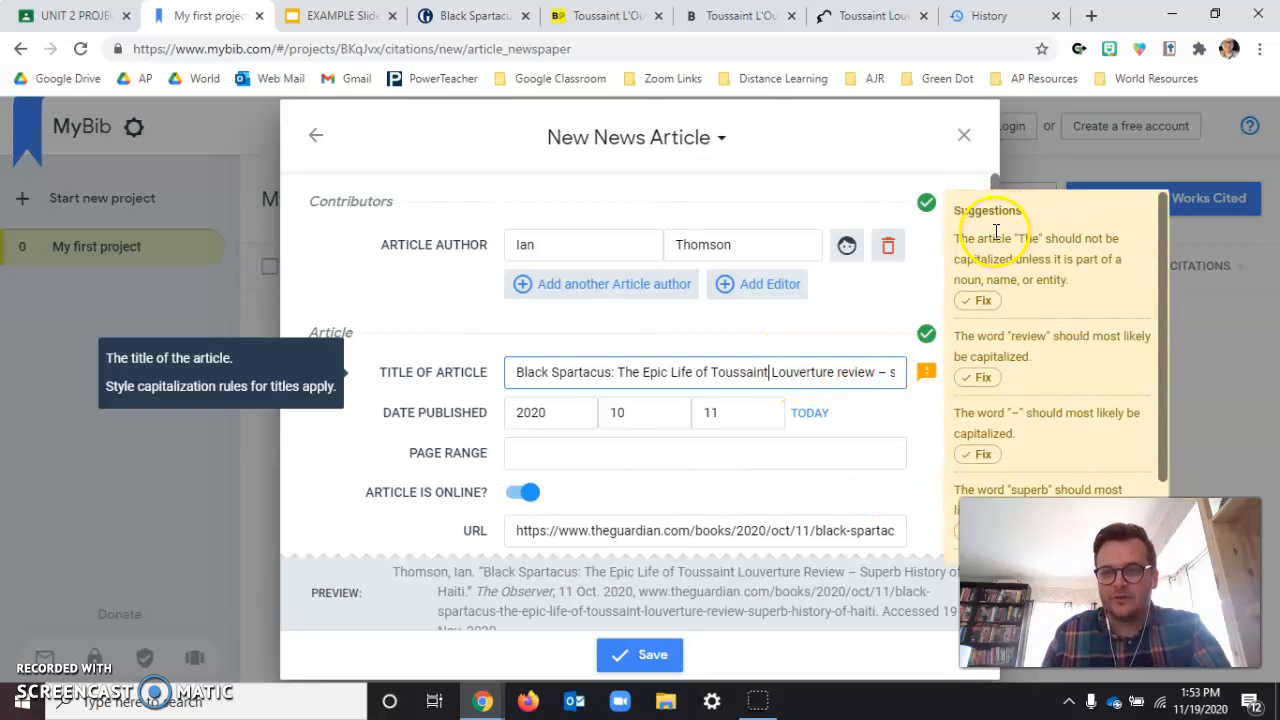
left_click(982, 310)
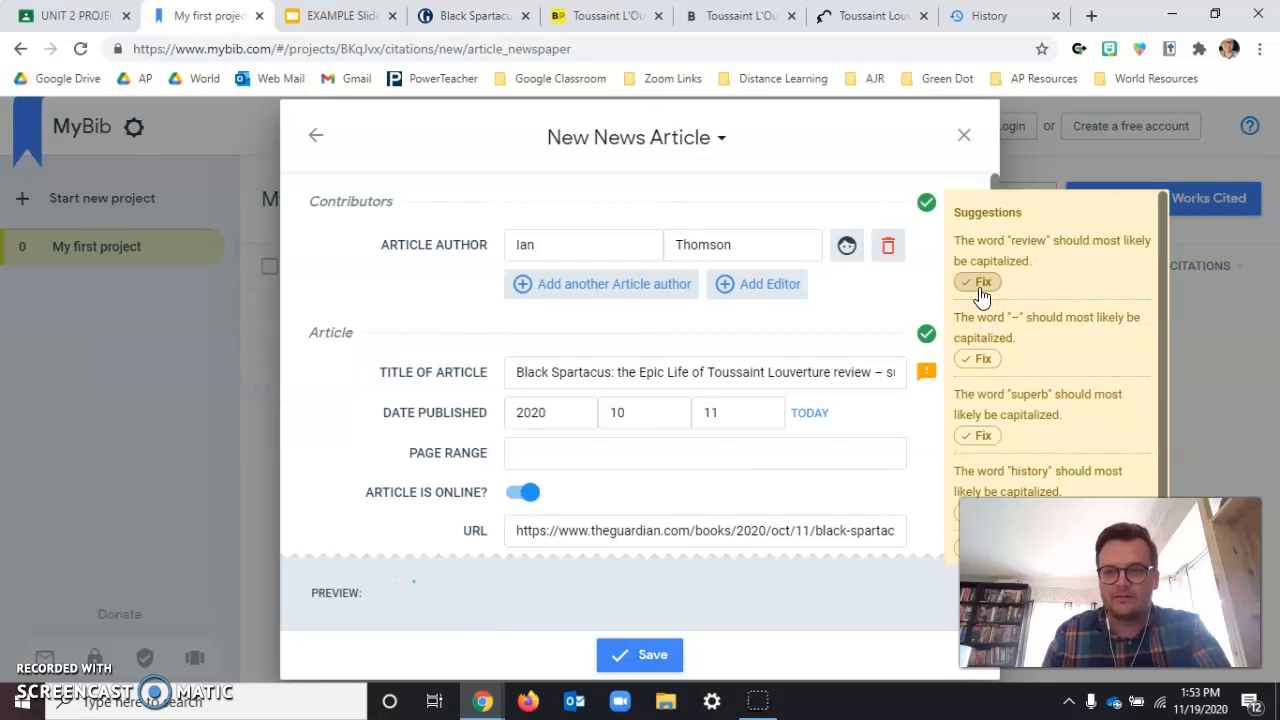
left_click(980, 284)
left_click(980, 285)
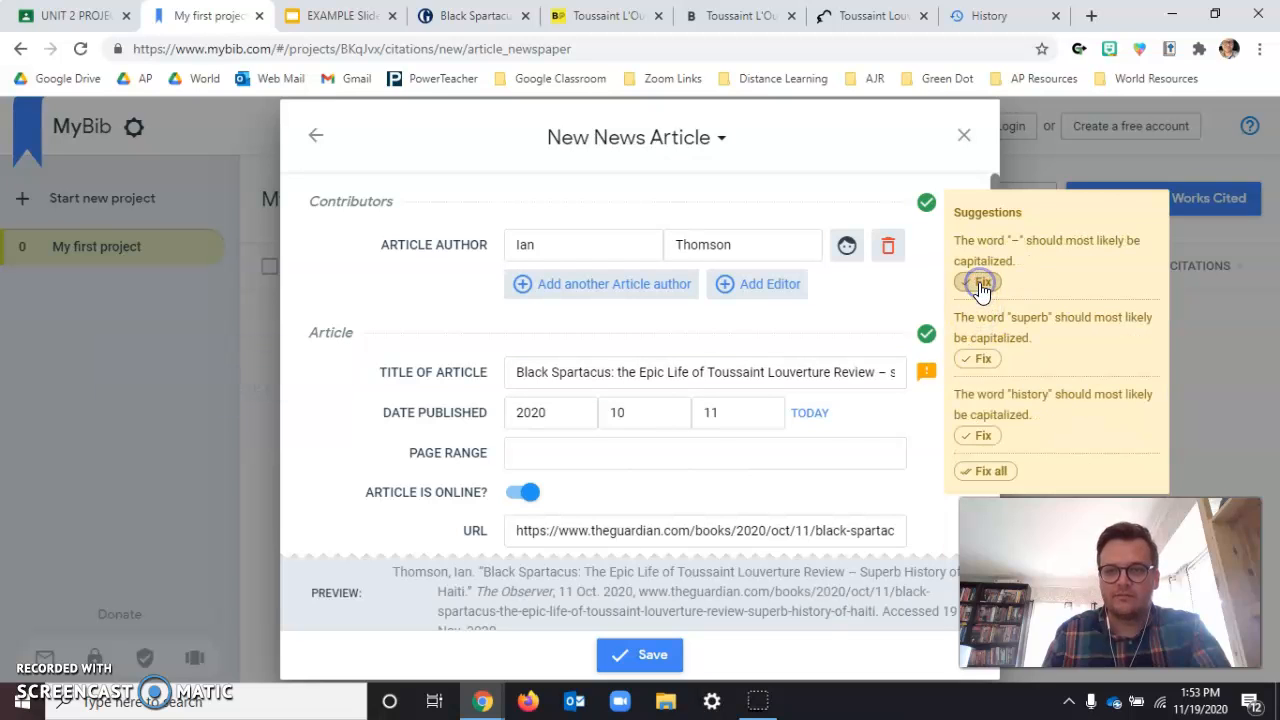
left_click(980, 358)
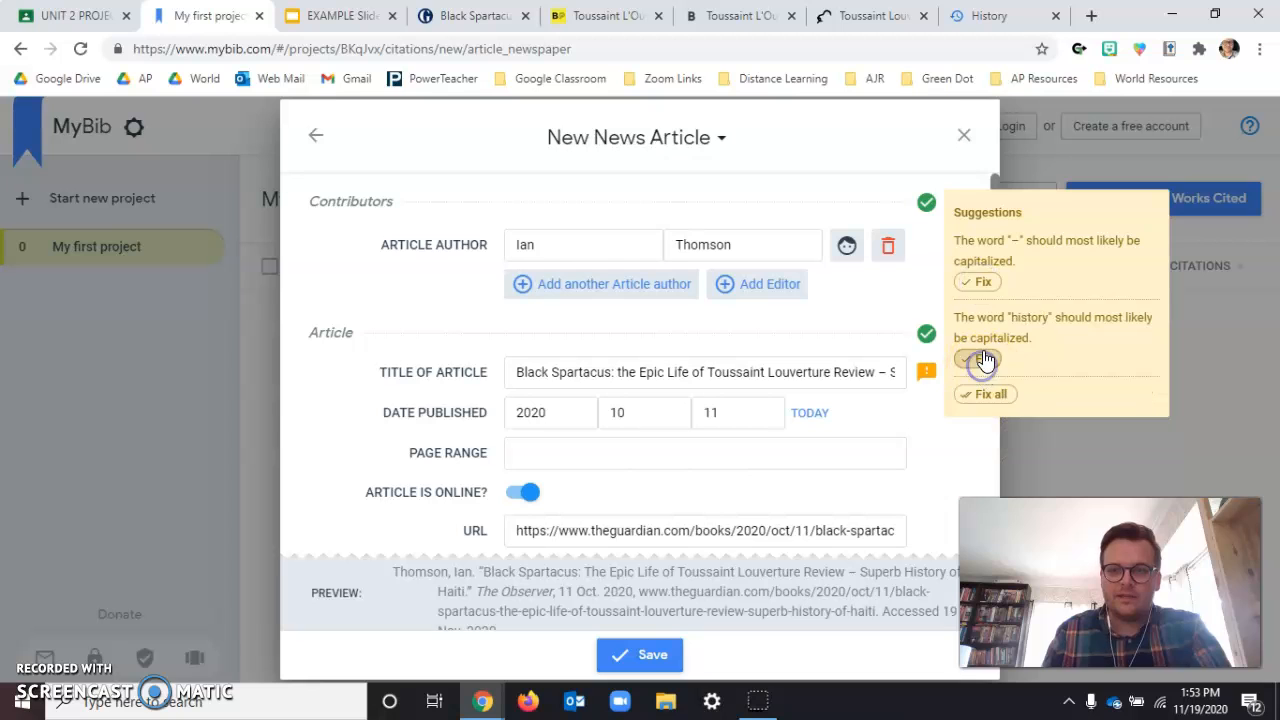
left_click(980, 358)
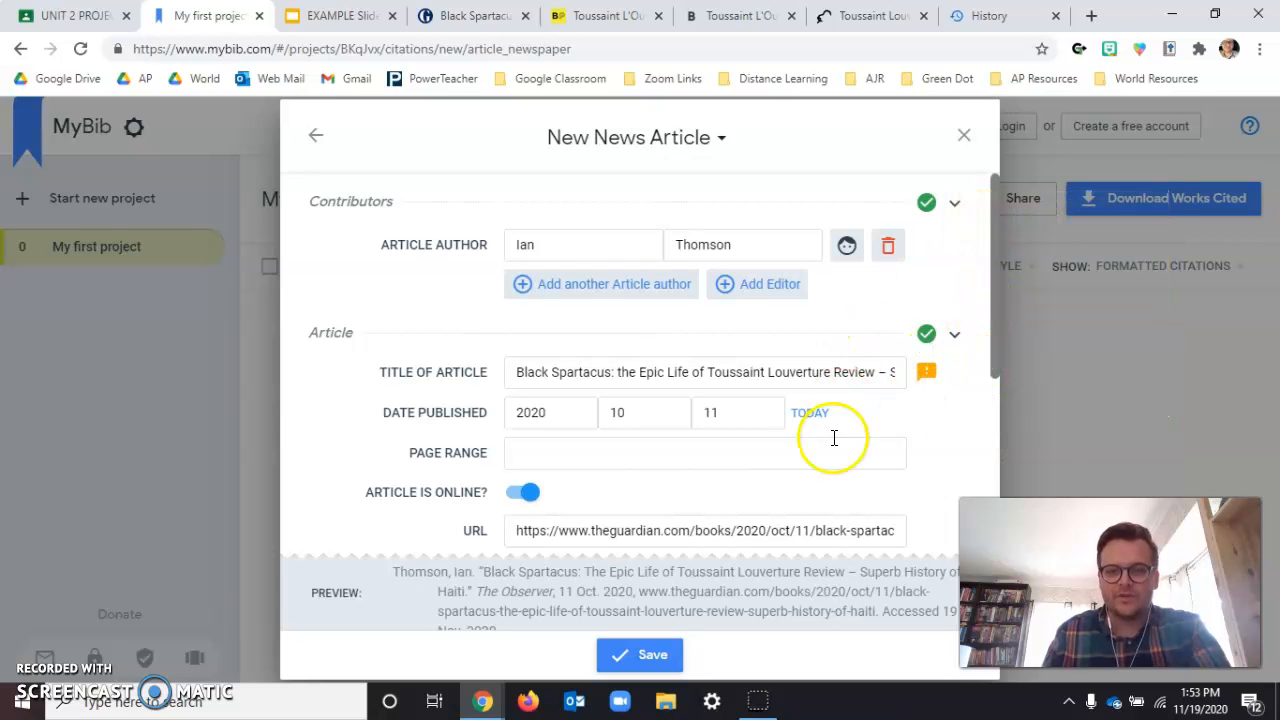
Check the full corrected title and remaining citation fields, and open the Guardian article to compare the details
left_click_drag(802, 378, 971, 379)
left_click(803, 371)
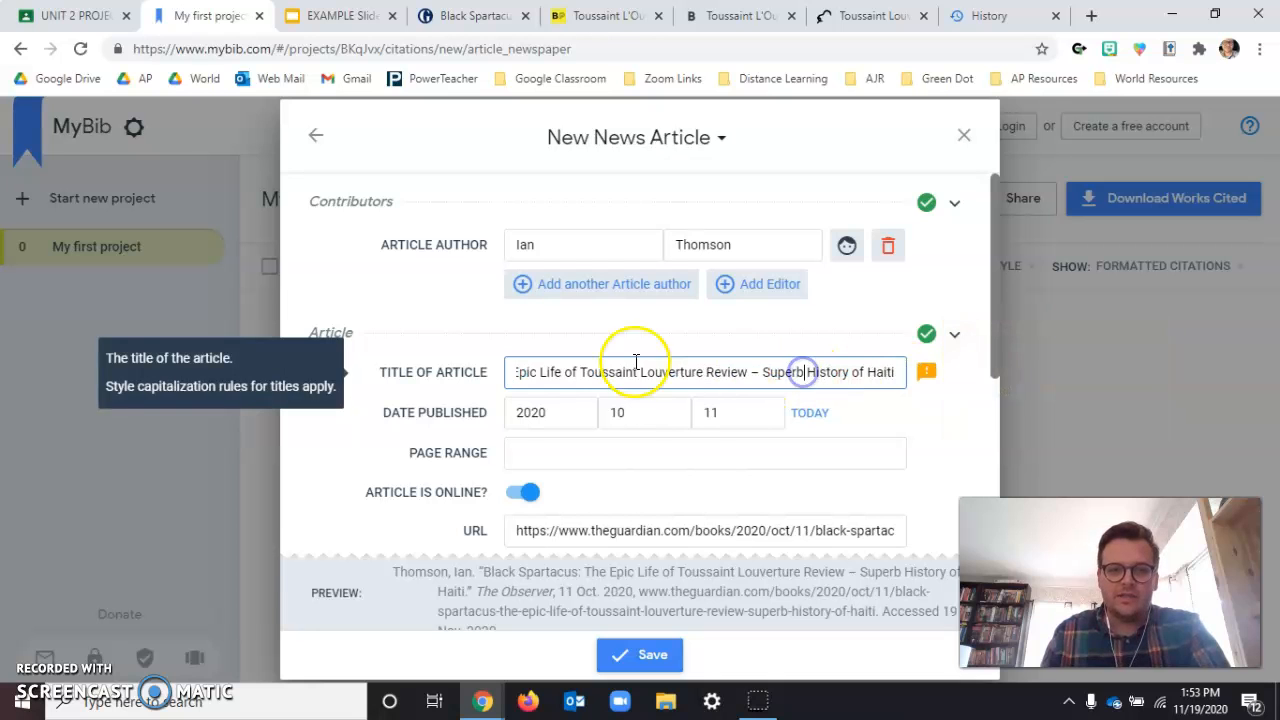
scroll(886, 371, "down", 2)
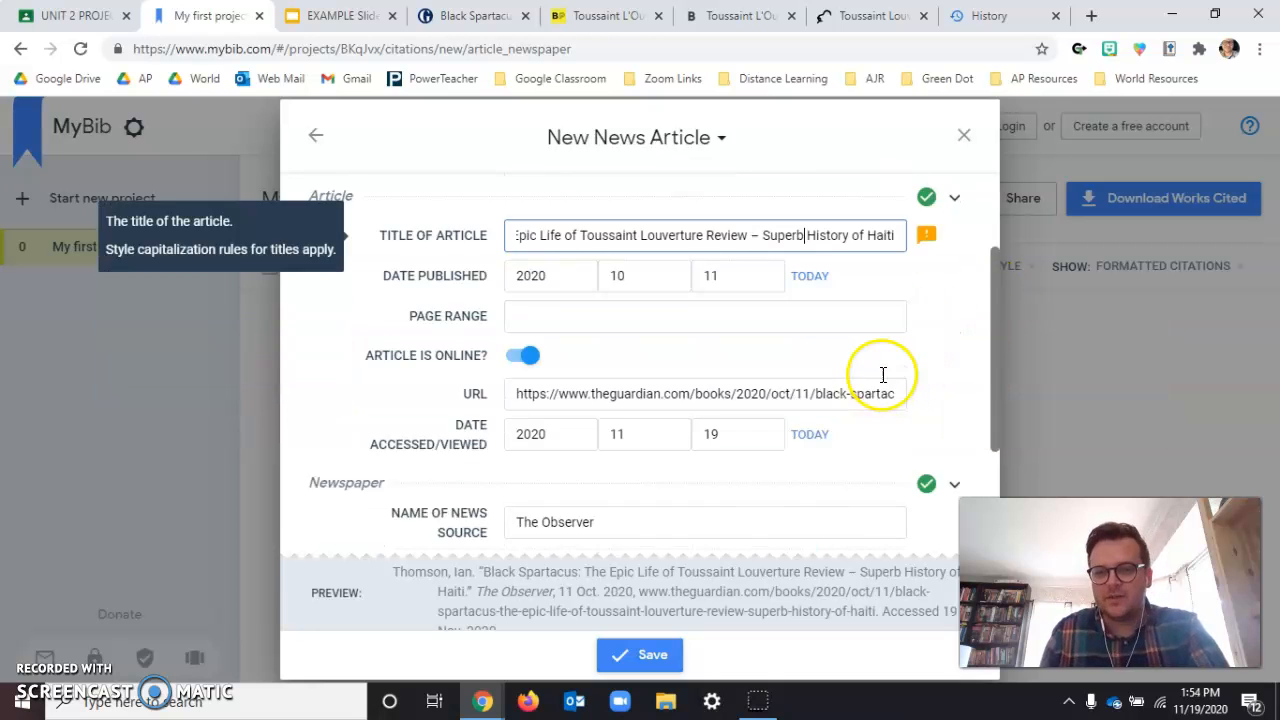
scroll(700, 300, "up", 2)
scroll(668, 284, "down", 3)
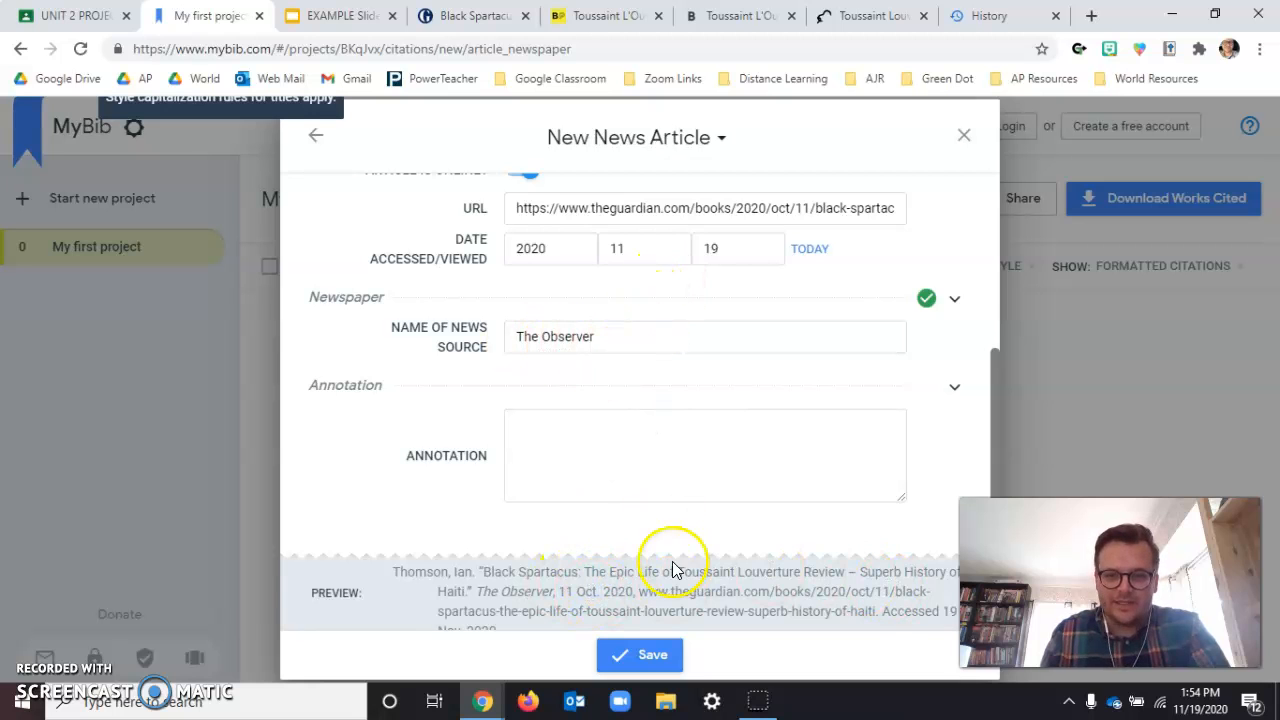
left_click(437, 22)
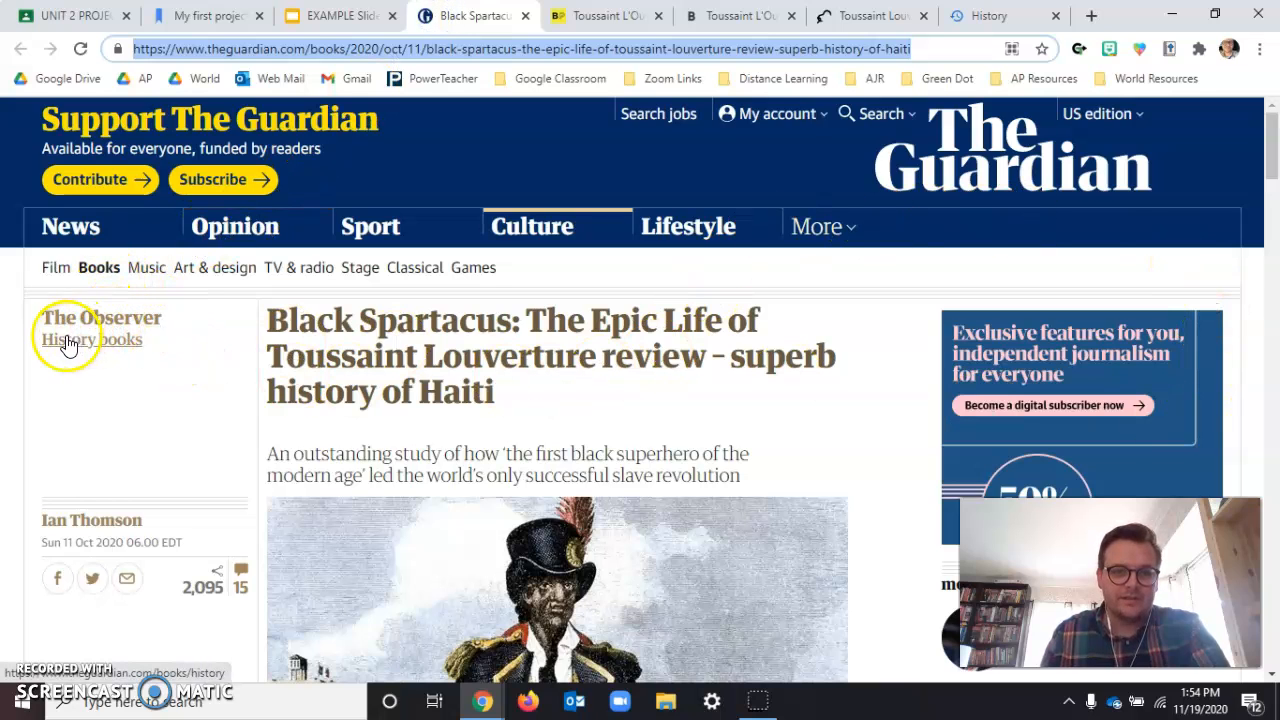
Check the publication name on the Guardian article page, and compare it with the news source field in the MyBib citation form
right_click(146, 325)
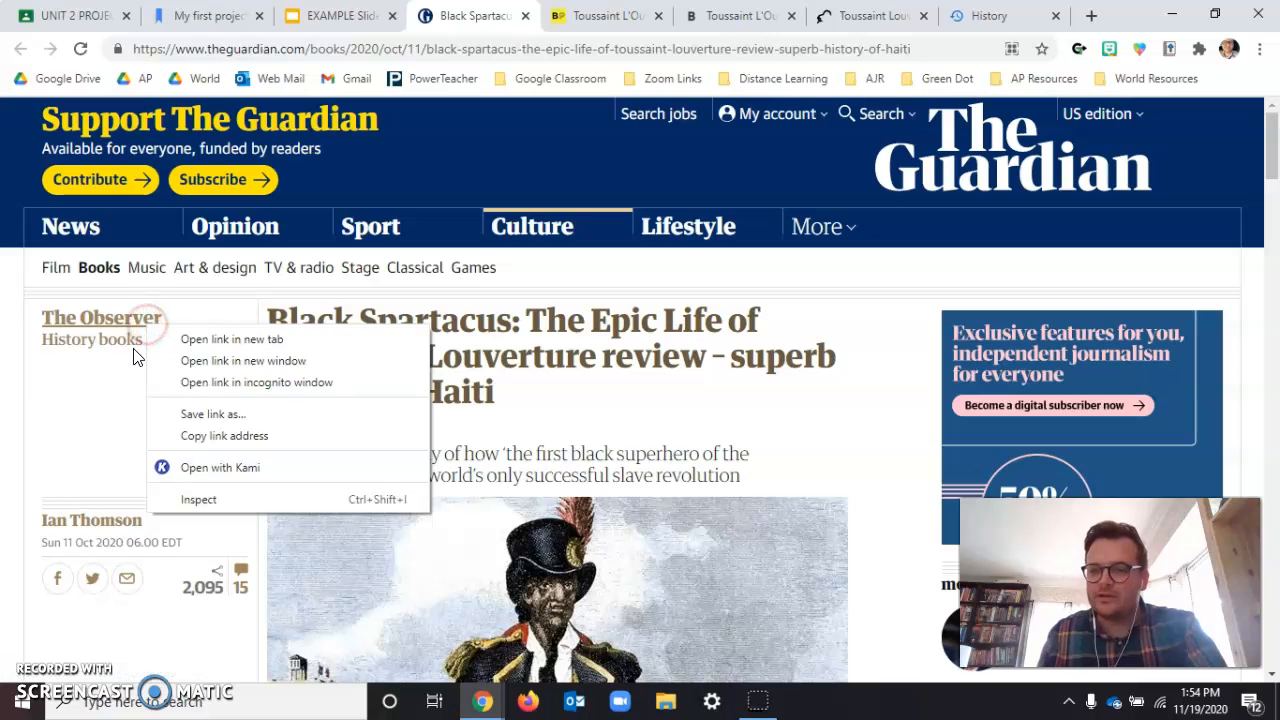
left_click(99, 441)
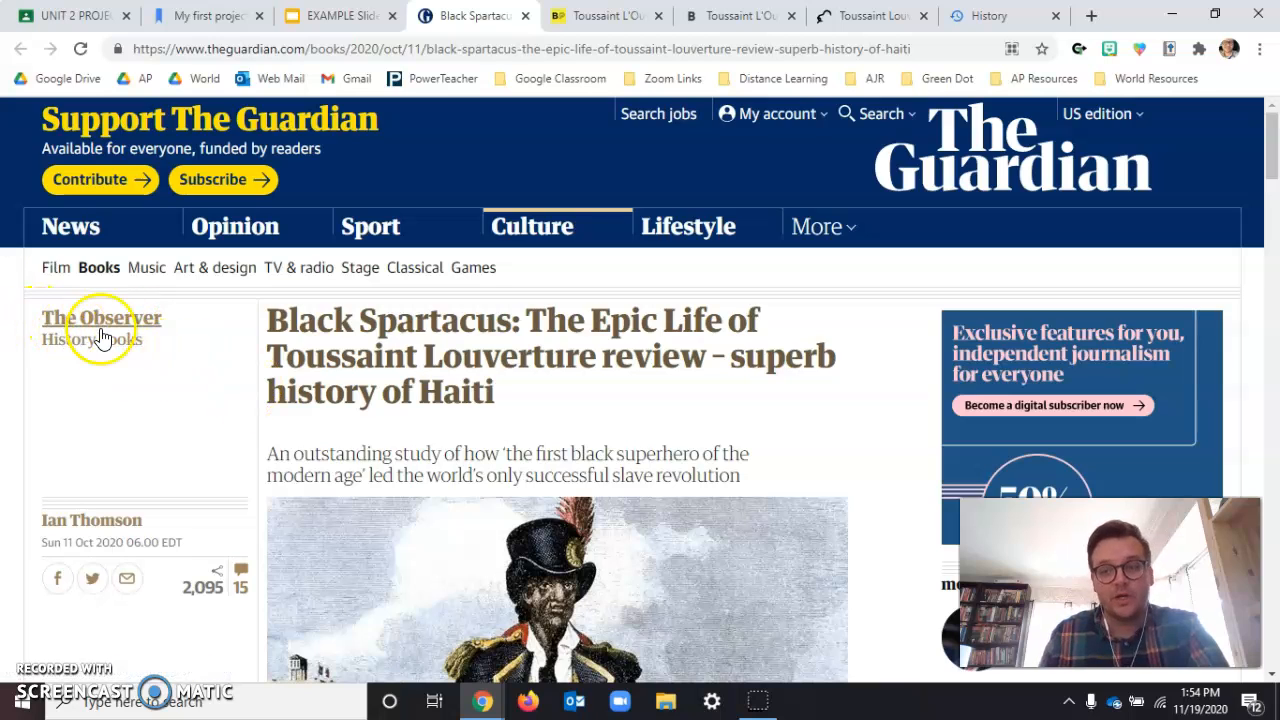
left_click(330, 16)
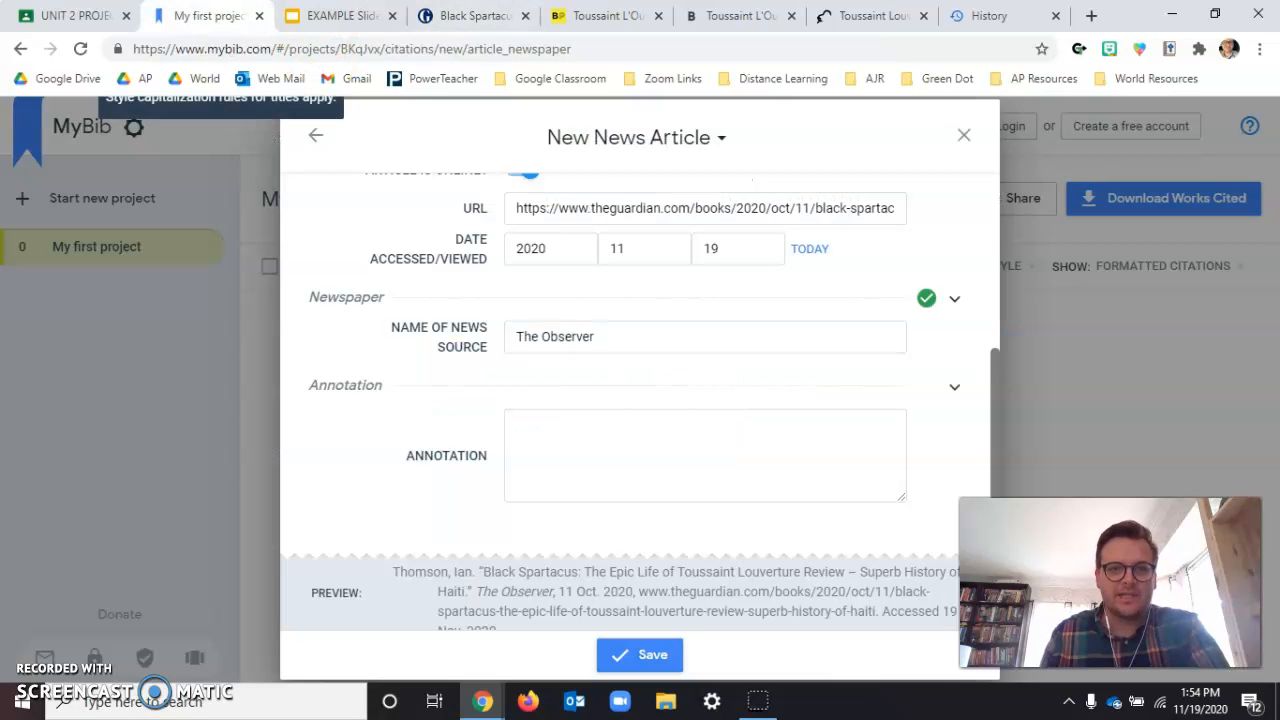
left_click(205, 16)
left_click(663, 346)
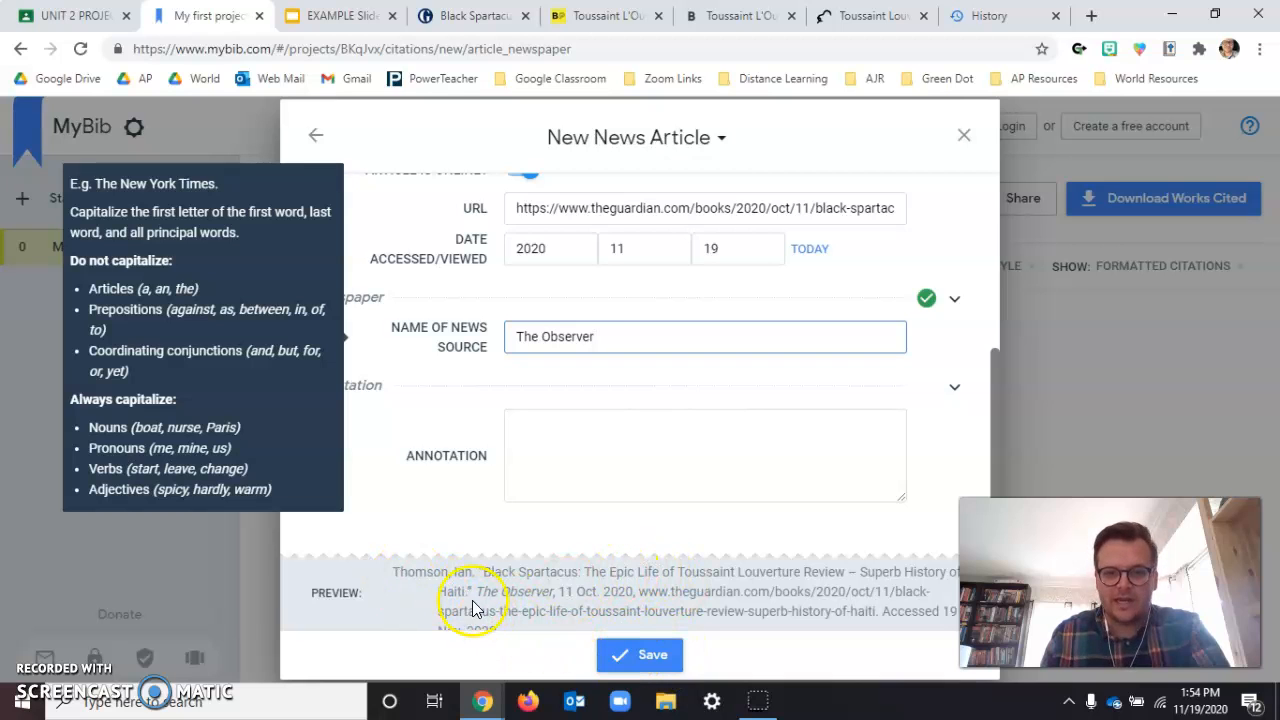
Copy the full Guardian article citation from the preview, and save the citation to the project
scroll(433, 597, "down", 1)
scroll(493, 592, "up", 1)
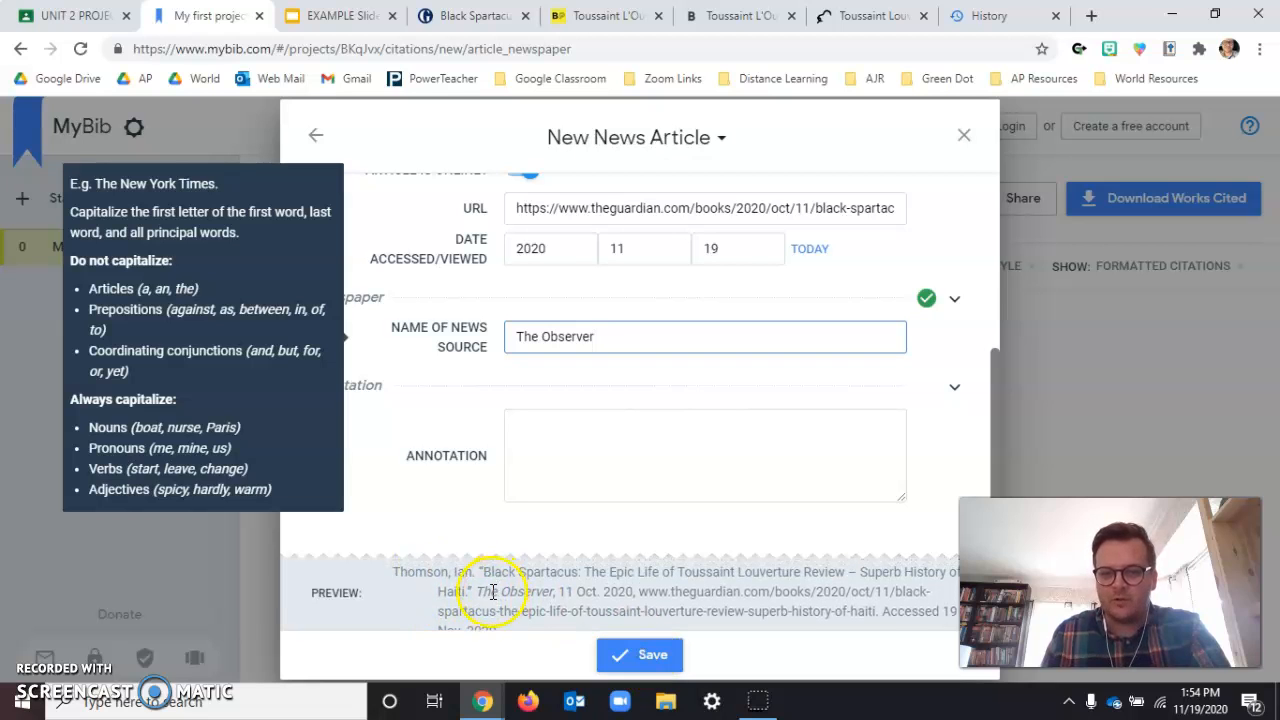
left_click(397, 576)
left_click_drag(393, 572, 587, 632)
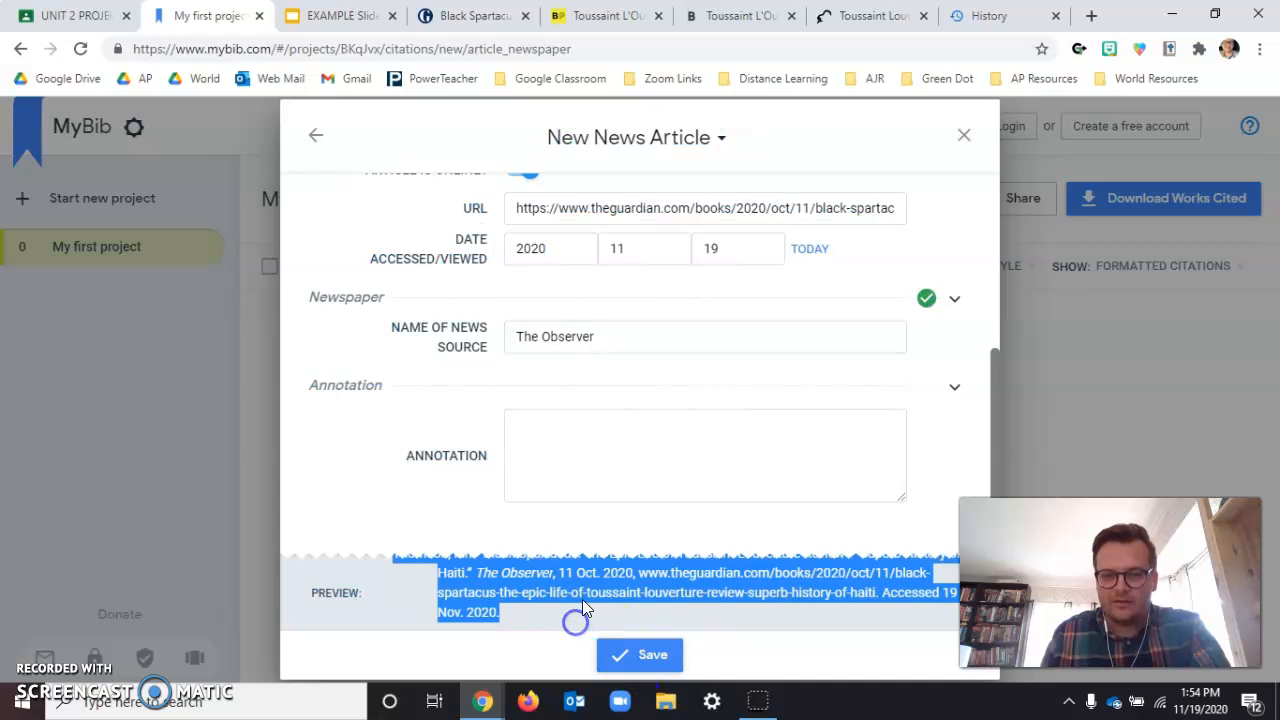
right_click(591, 592)
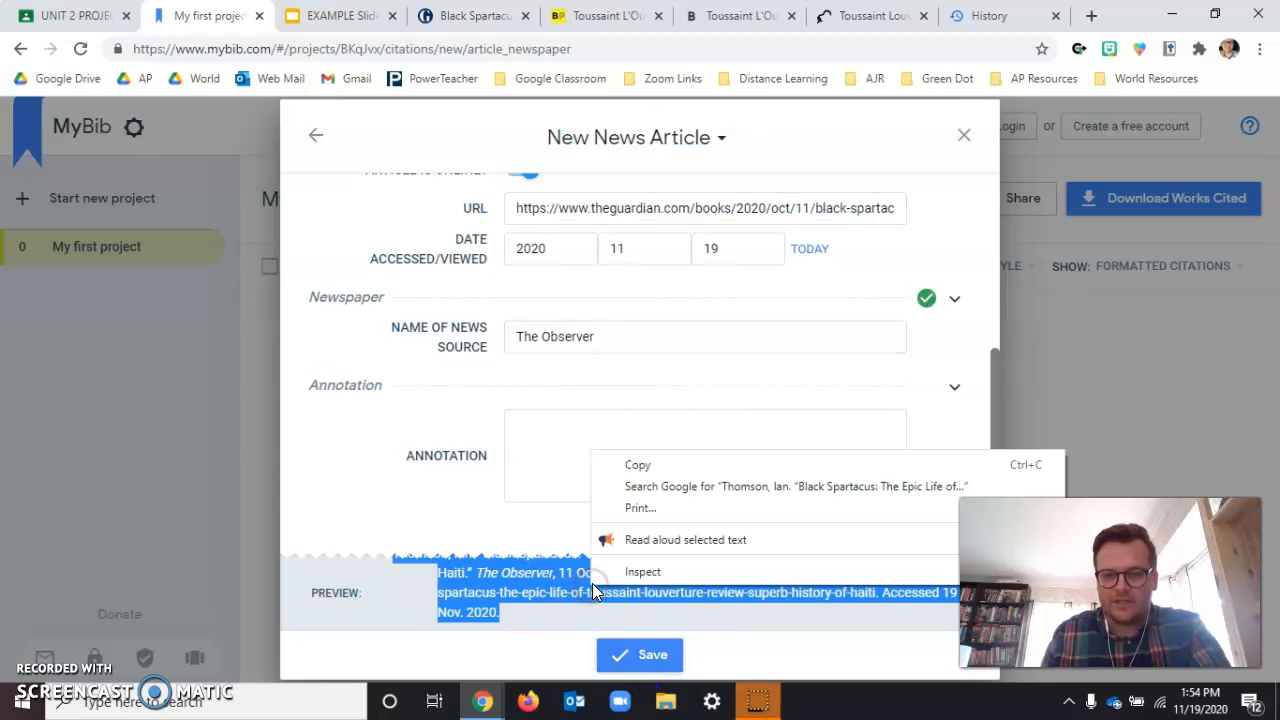
left_click(652, 464)
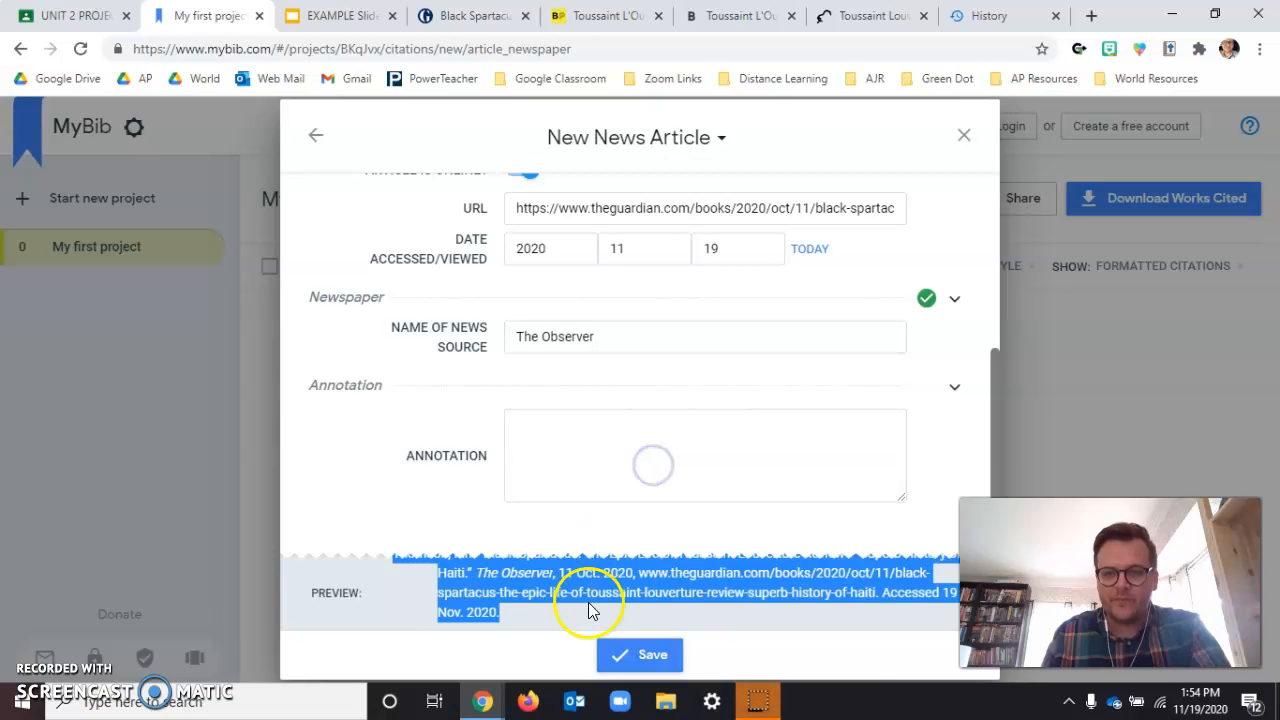
scroll(589, 603, "up", 1)
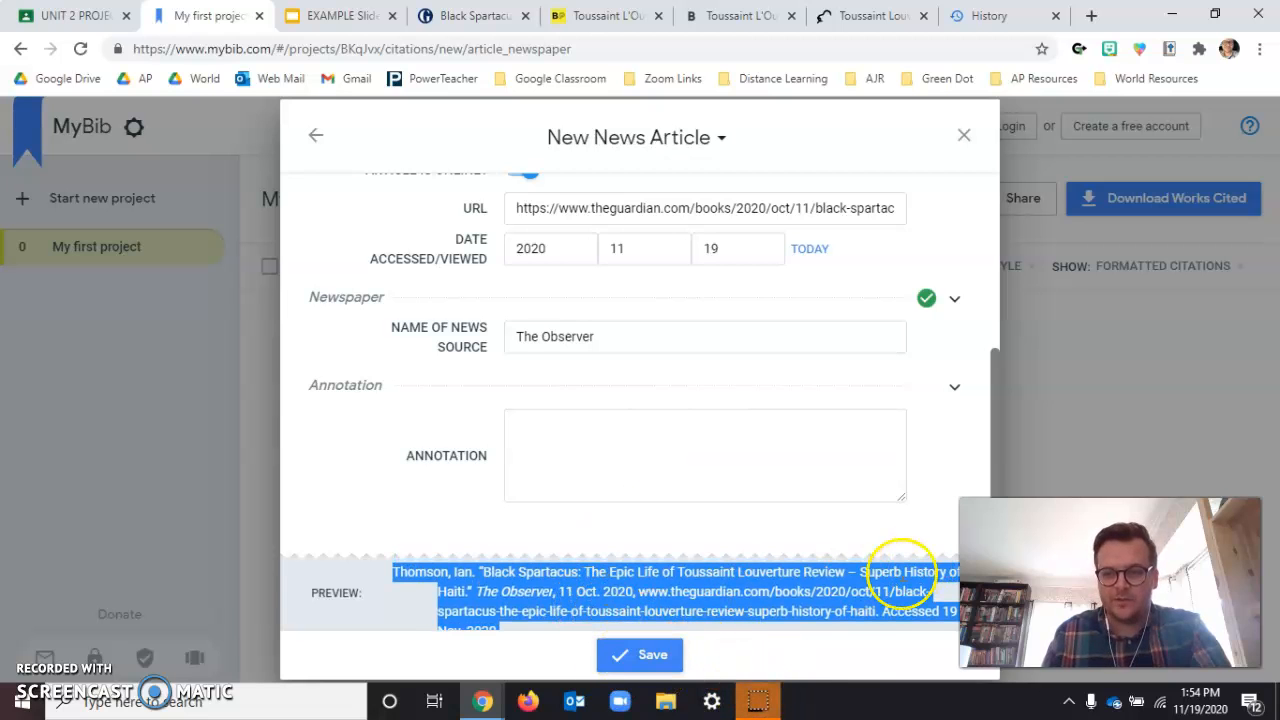
left_click(645, 650)
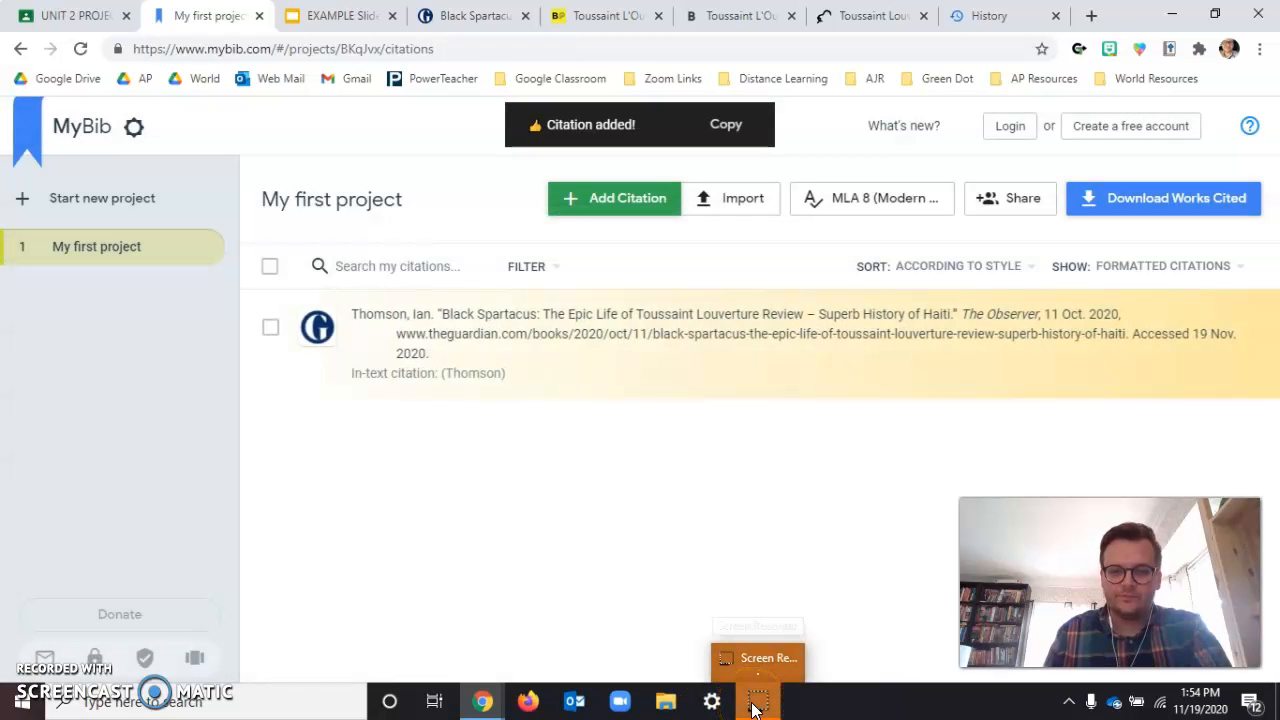
left_click(755, 704)
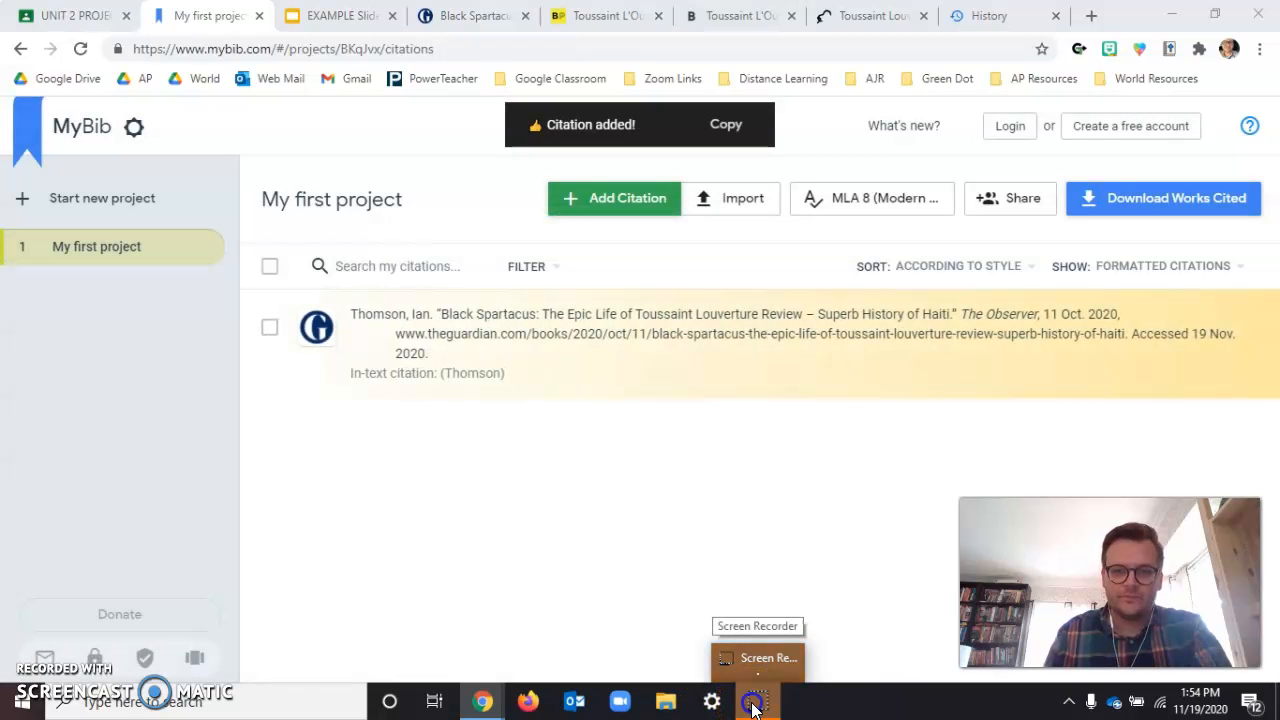
left_click(338, 526)
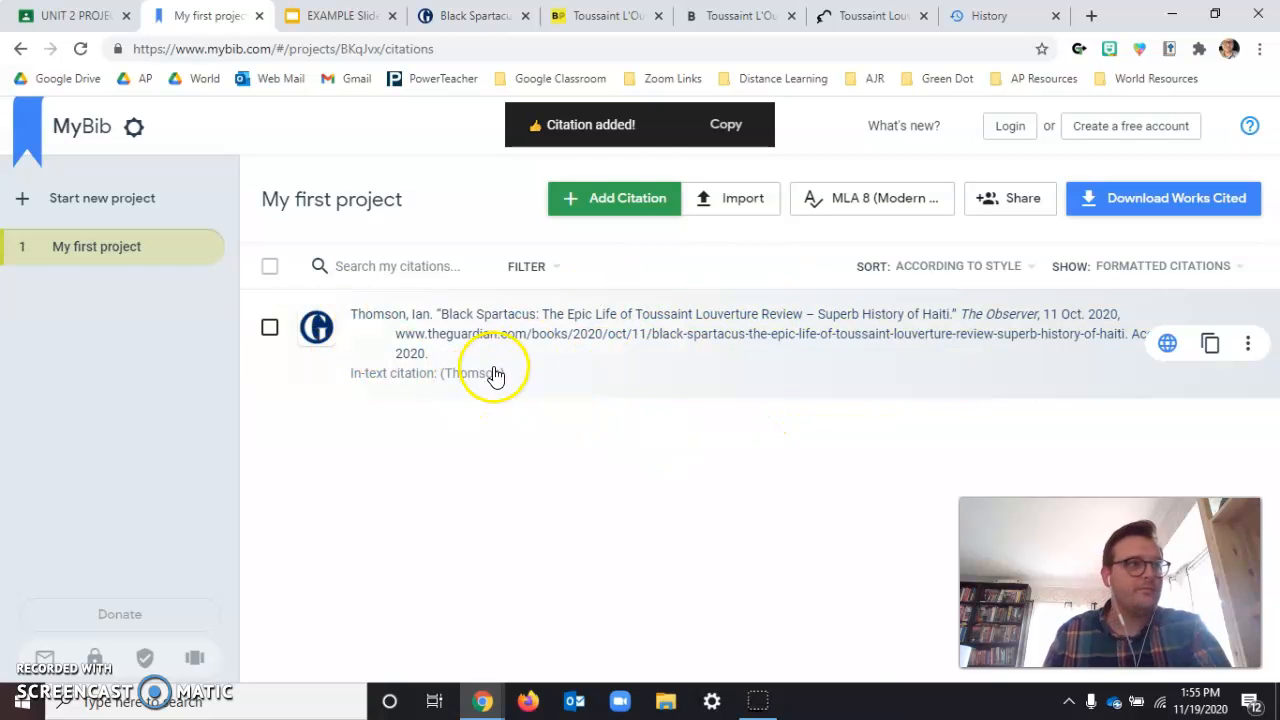
Find the BlackPast link on the presentation's Works Cited slide, and copy the URL from the open BlackPast article page
left_click(338, 16)
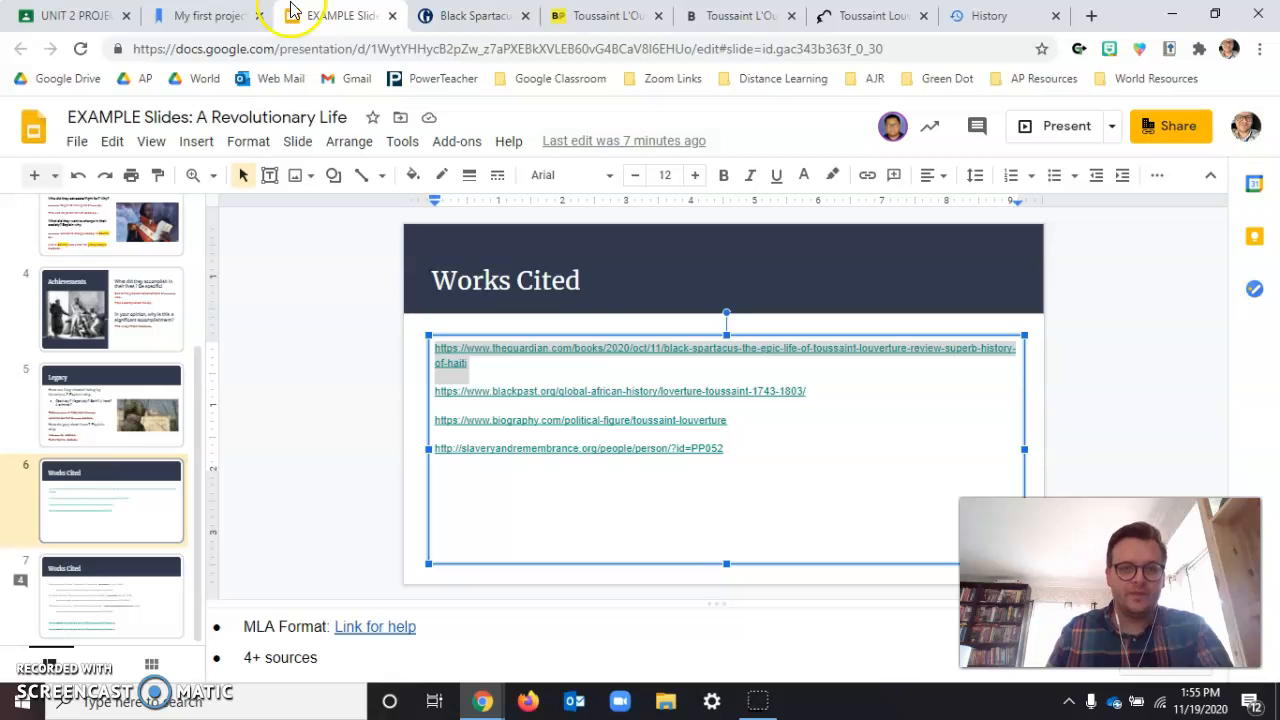
left_click(823, 388)
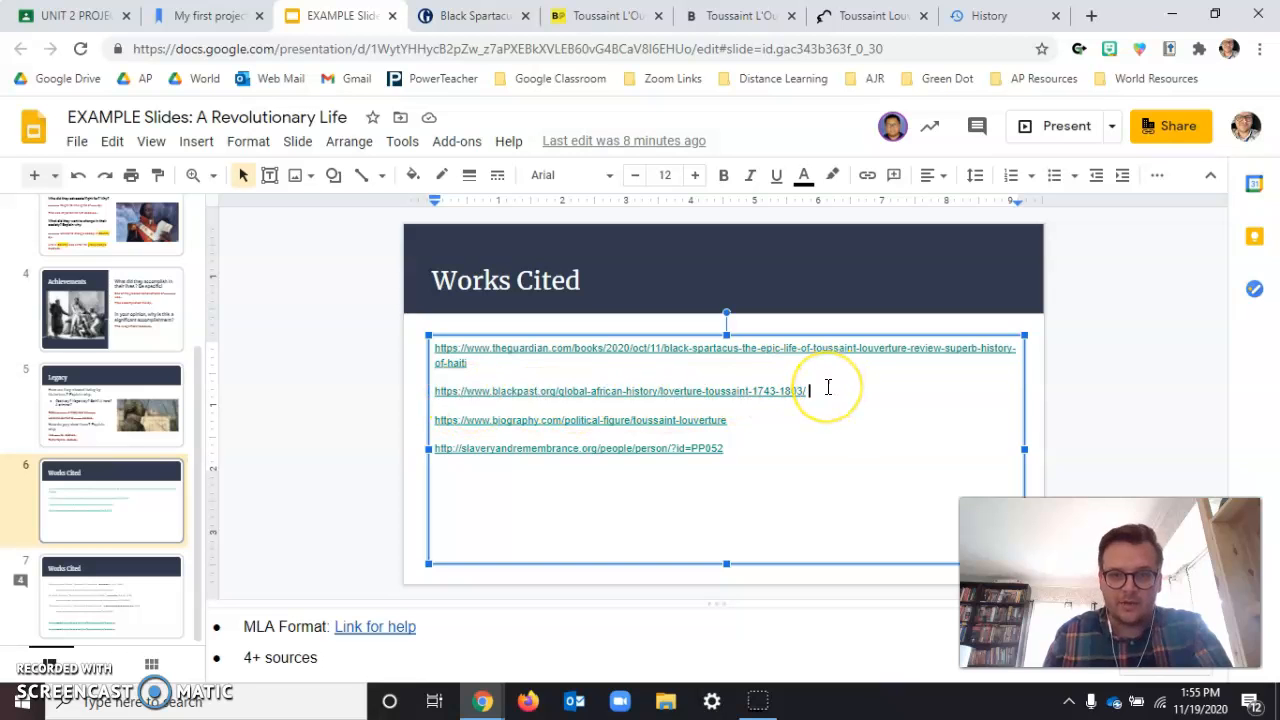
left_click(574, 17)
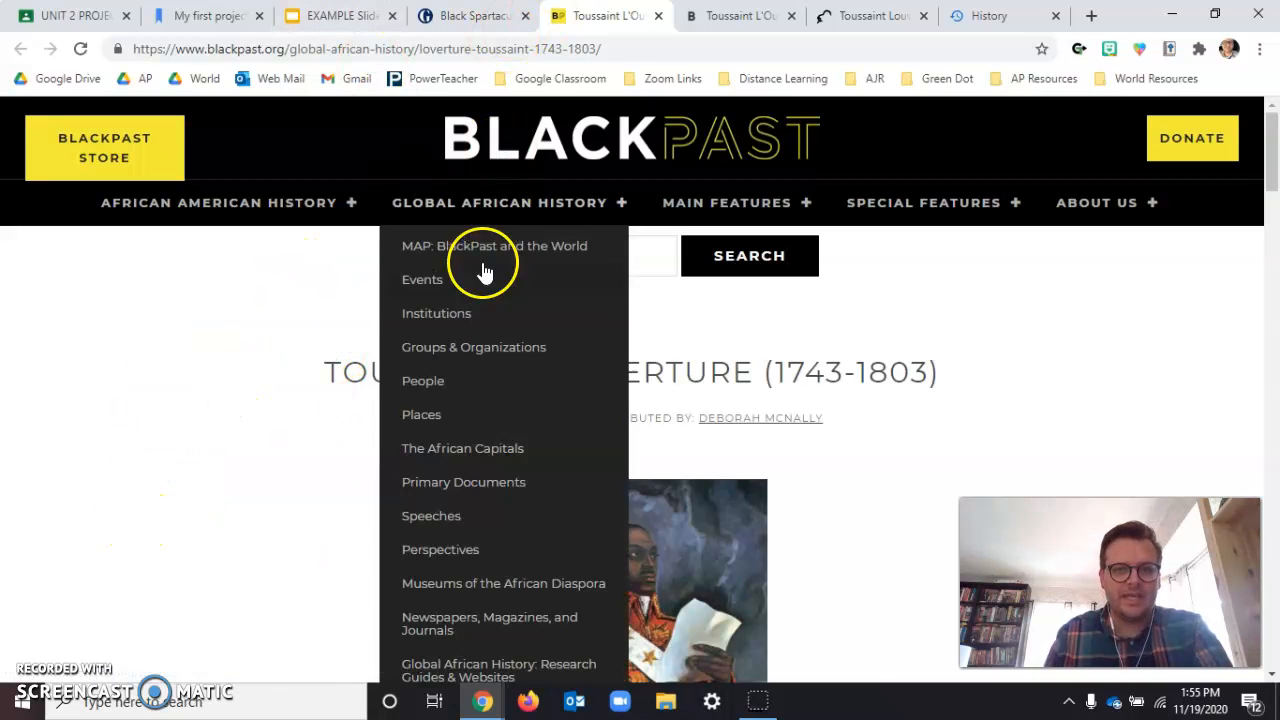
left_click(403, 50)
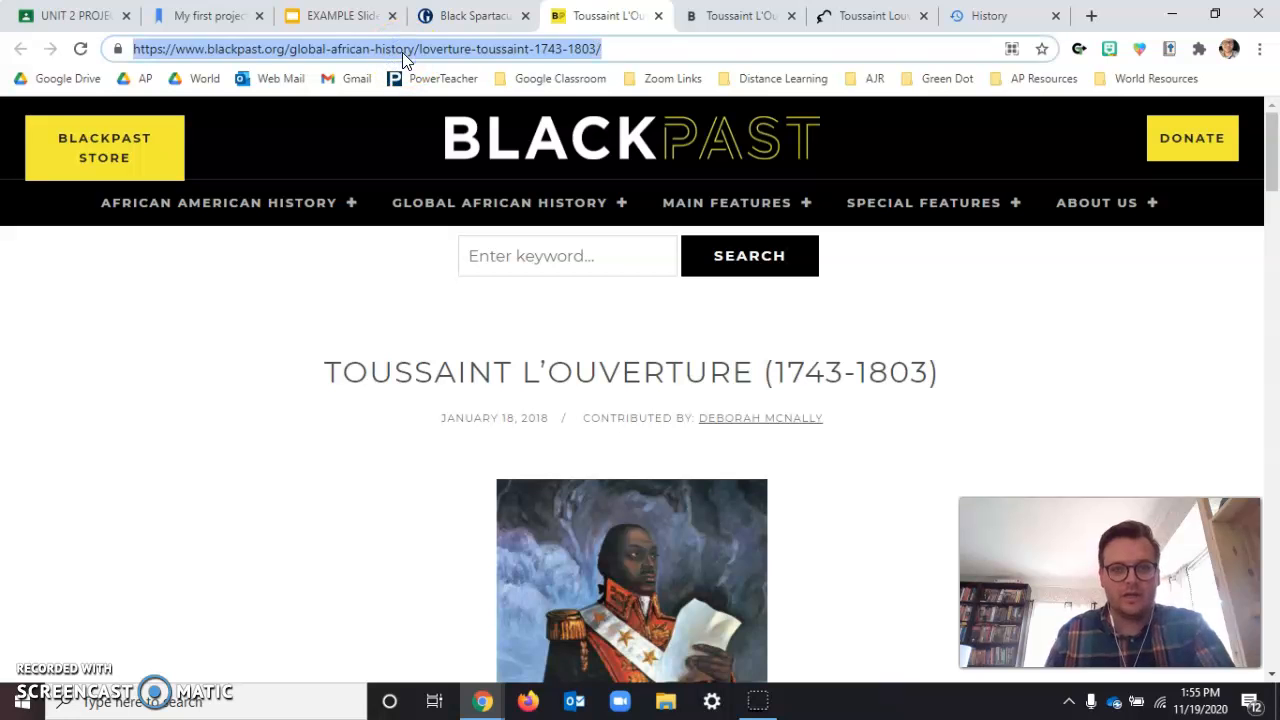
left_click(330, 18)
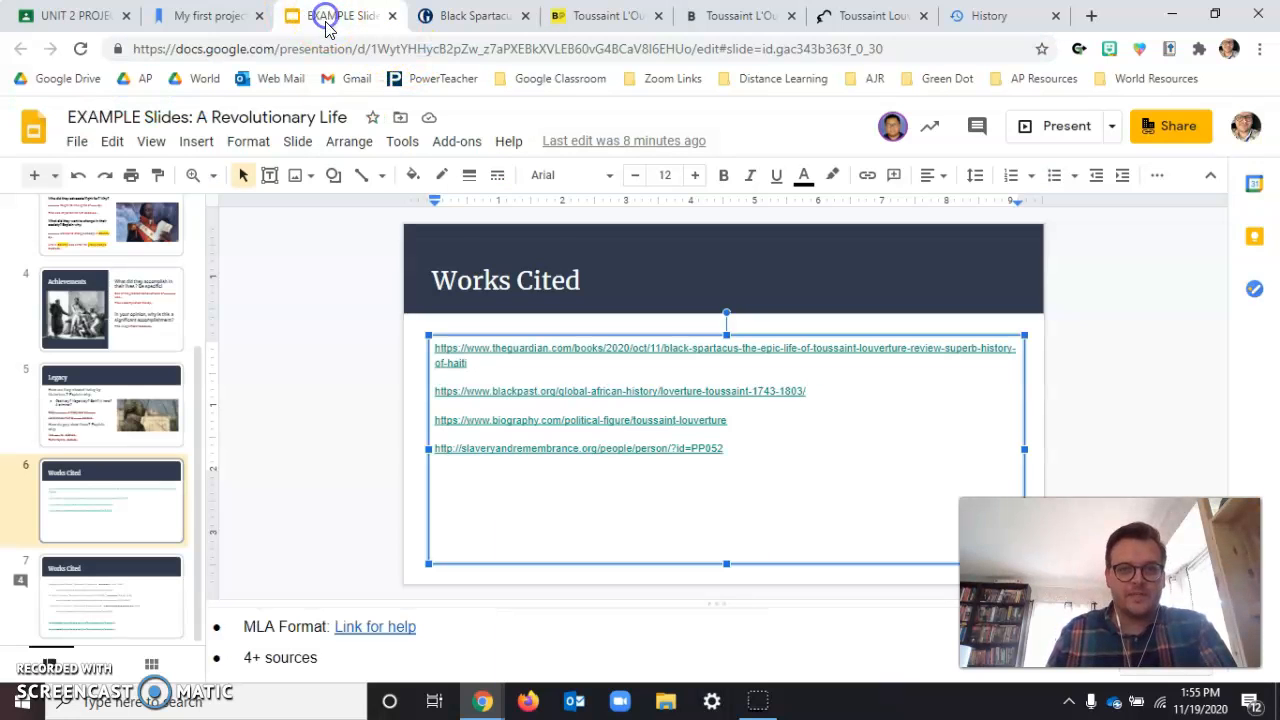
left_click(222, 12)
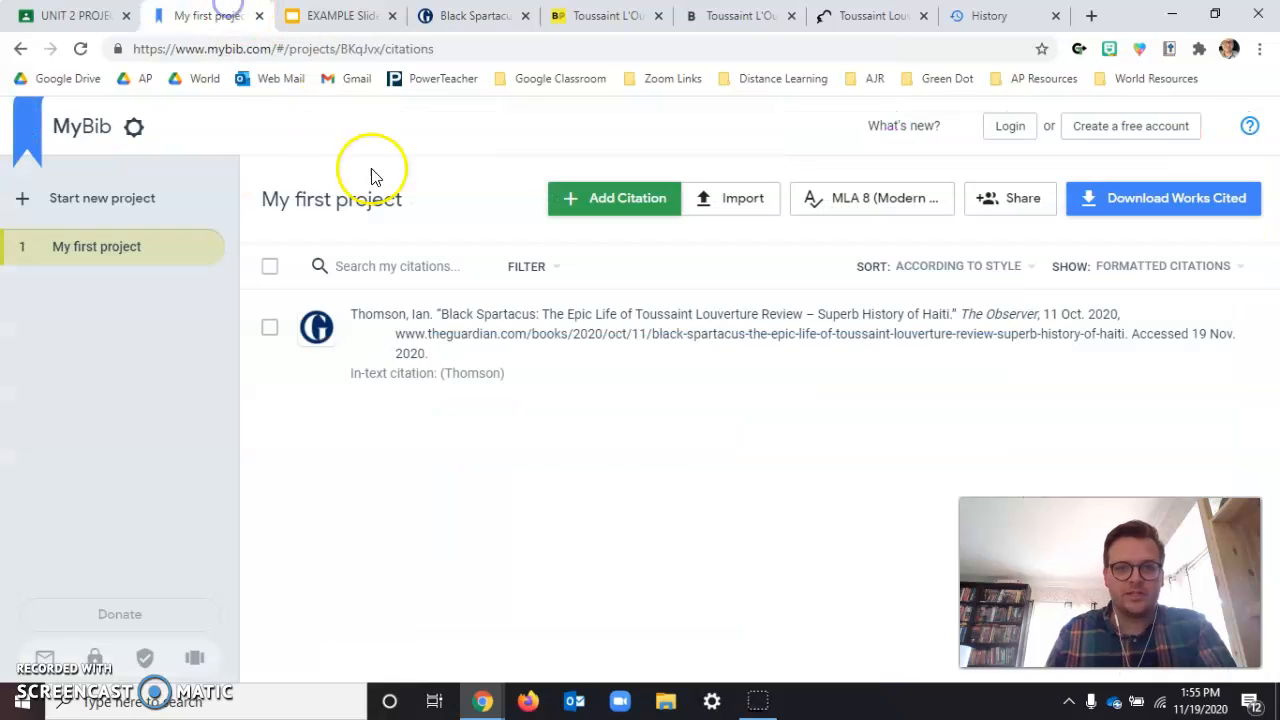
left_click(617, 202)
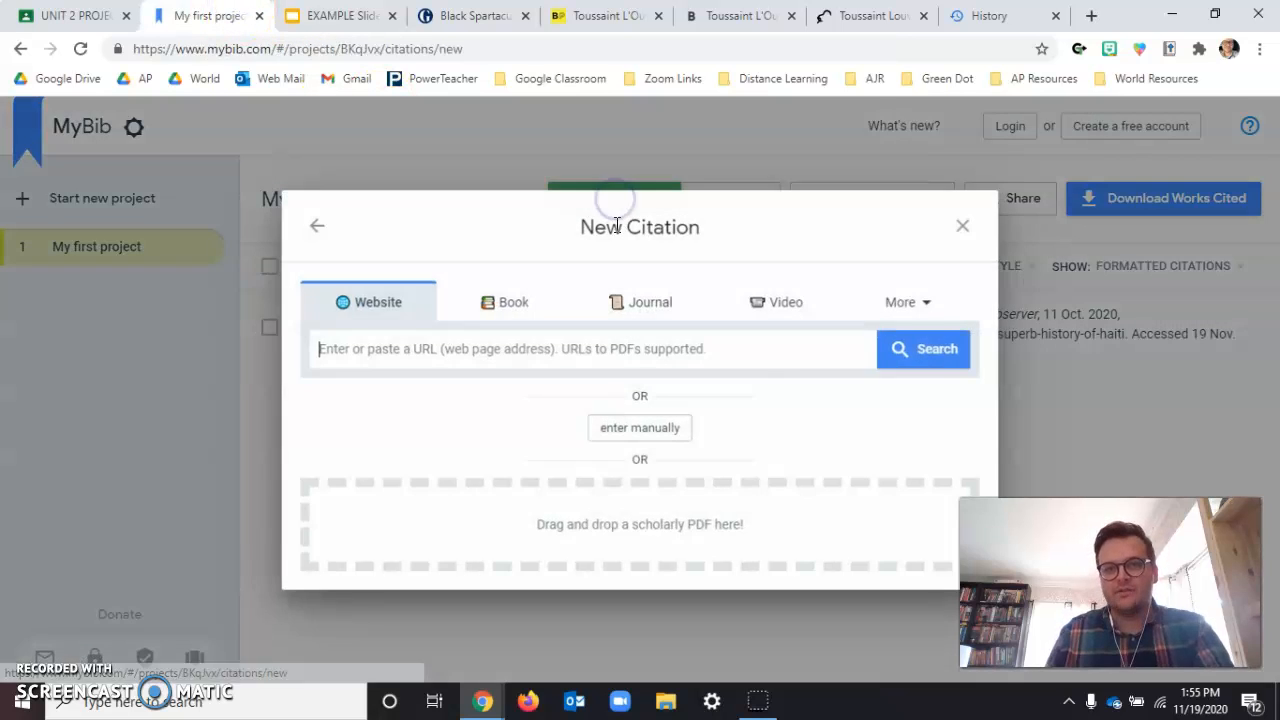
left_click(460, 359)
type("https://www.blackpast.org/global-african-history/loverture-toussaint-1743-1803/")
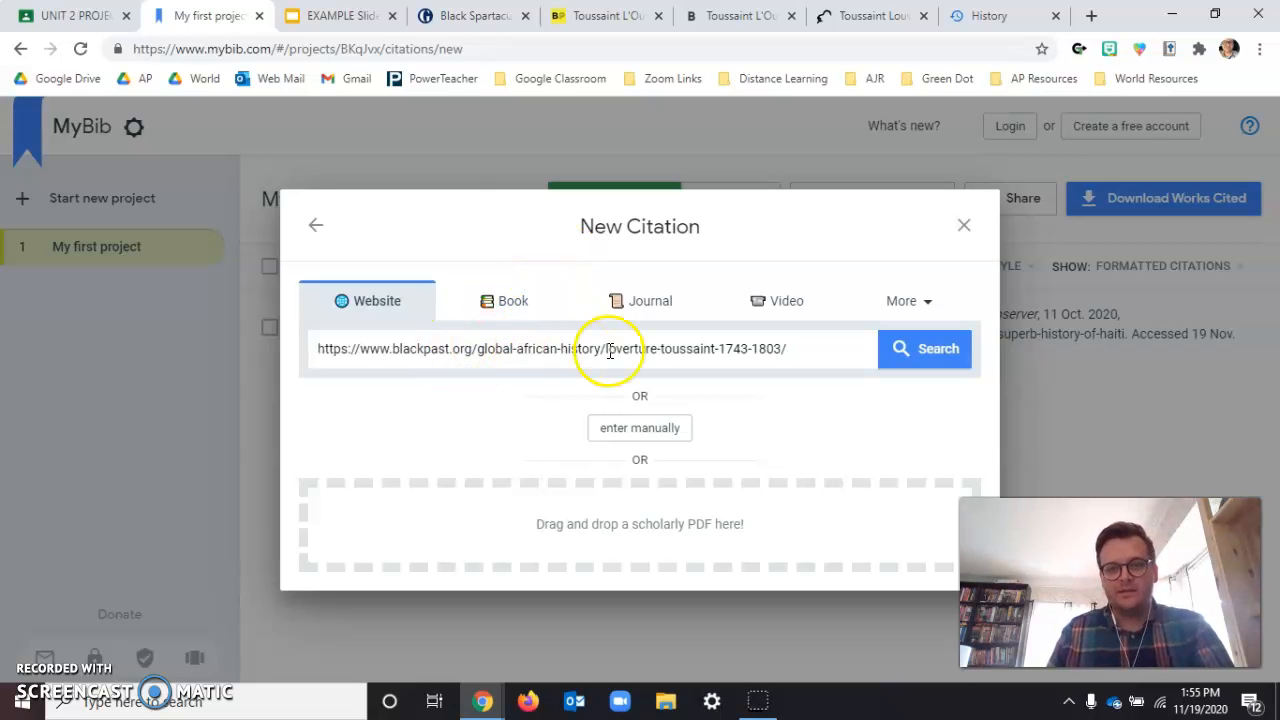
left_click(940, 350)
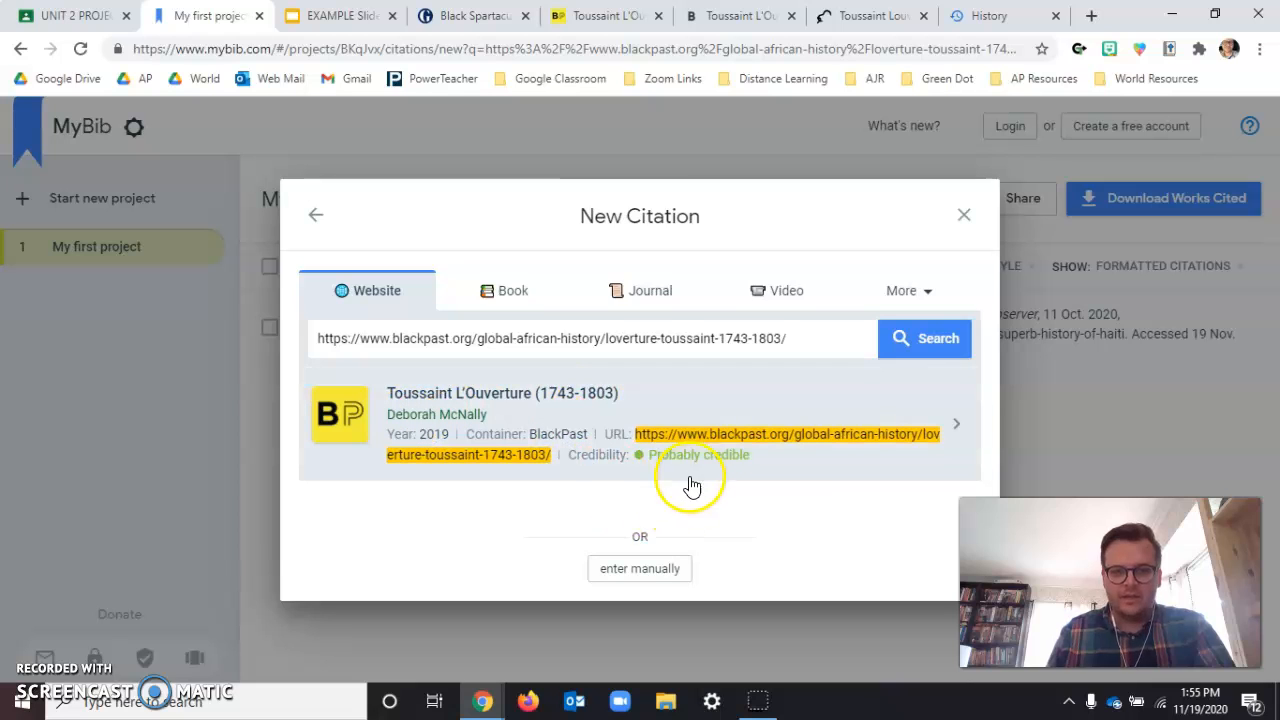
Check the credibility rating of the BlackPast article result and choose that result for the citation
mouse_move(703, 464)
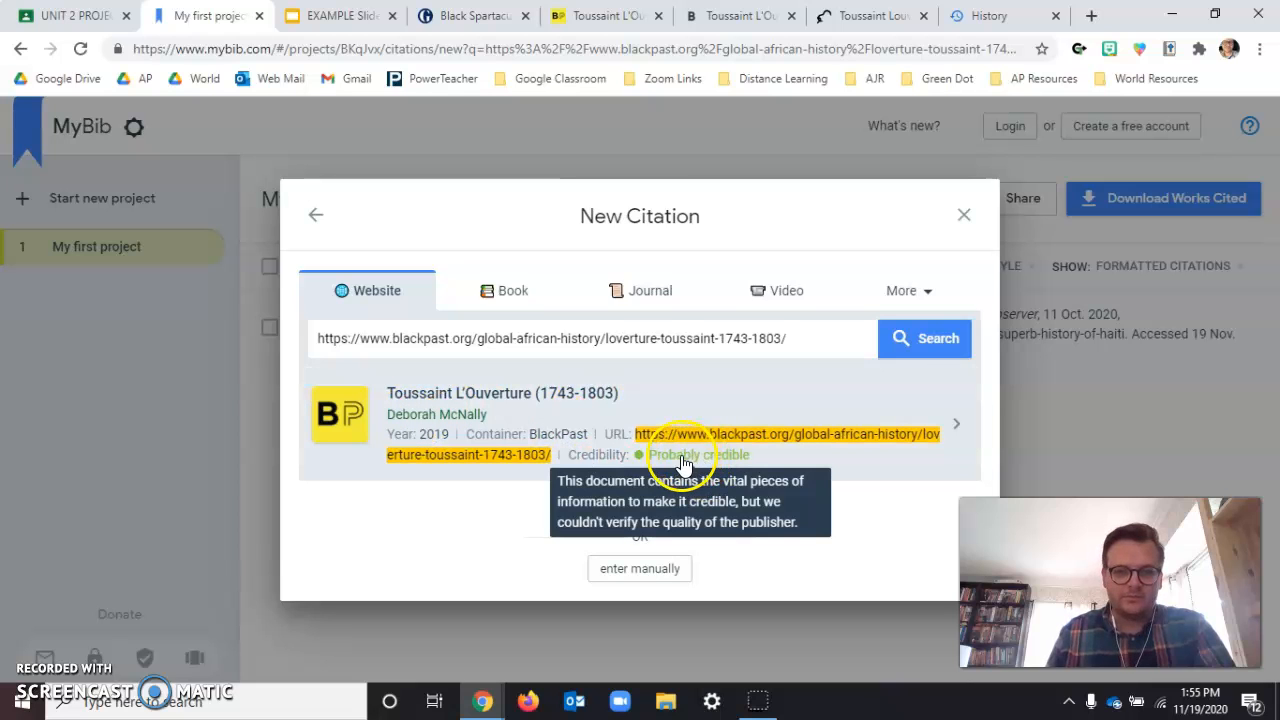
left_click(736, 434)
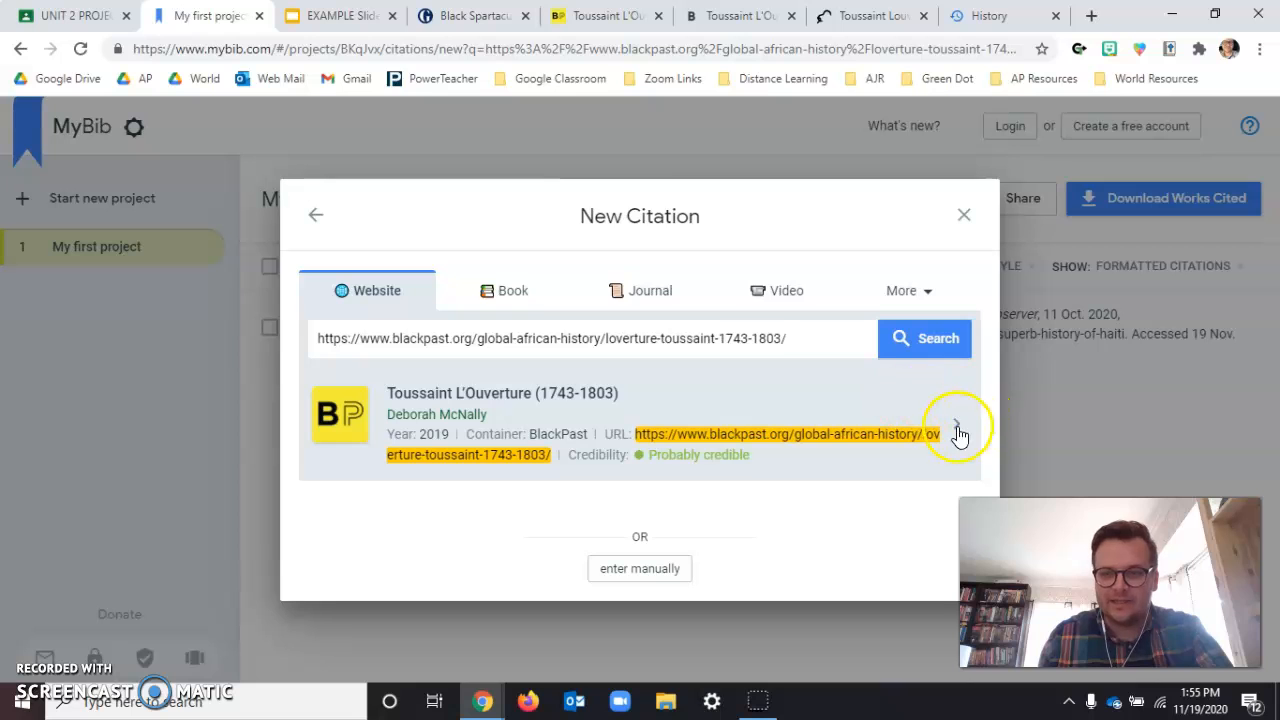
left_click(706, 412)
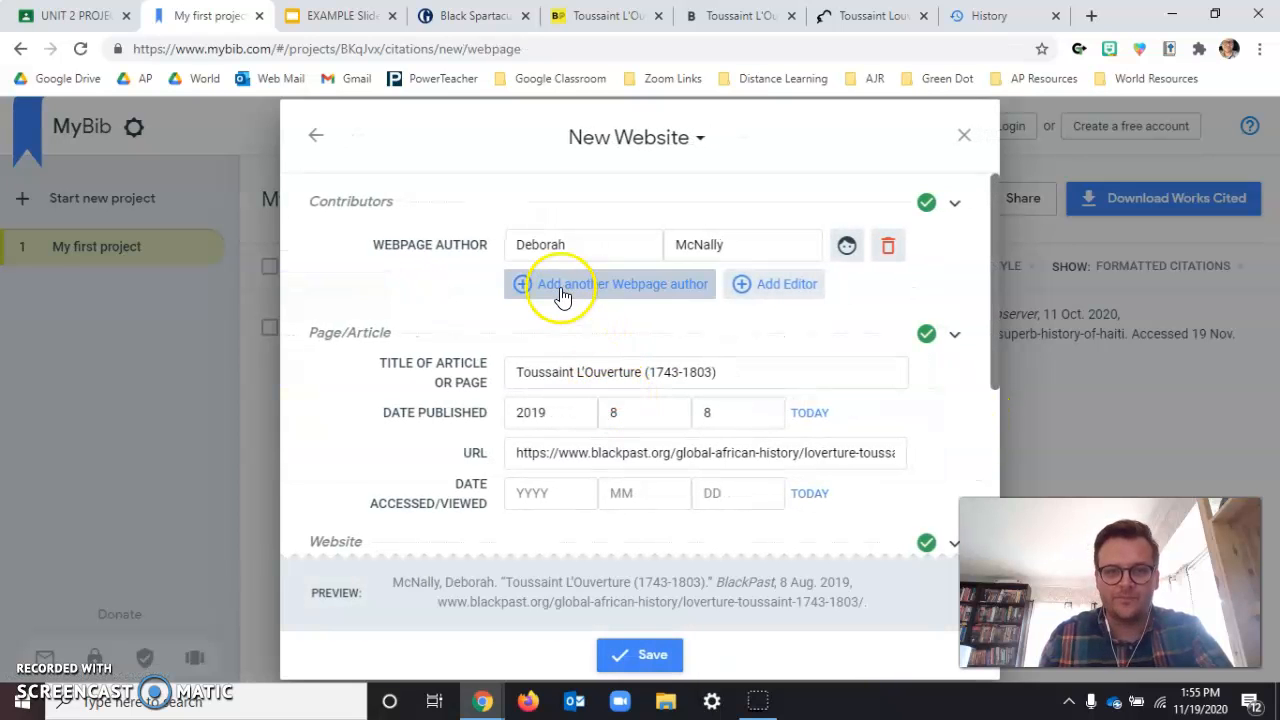
Review the BlackPast citation's author, title, dates, URL, website name and publisher fields along with its citation preview
scroll(826, 316, "down", 3)
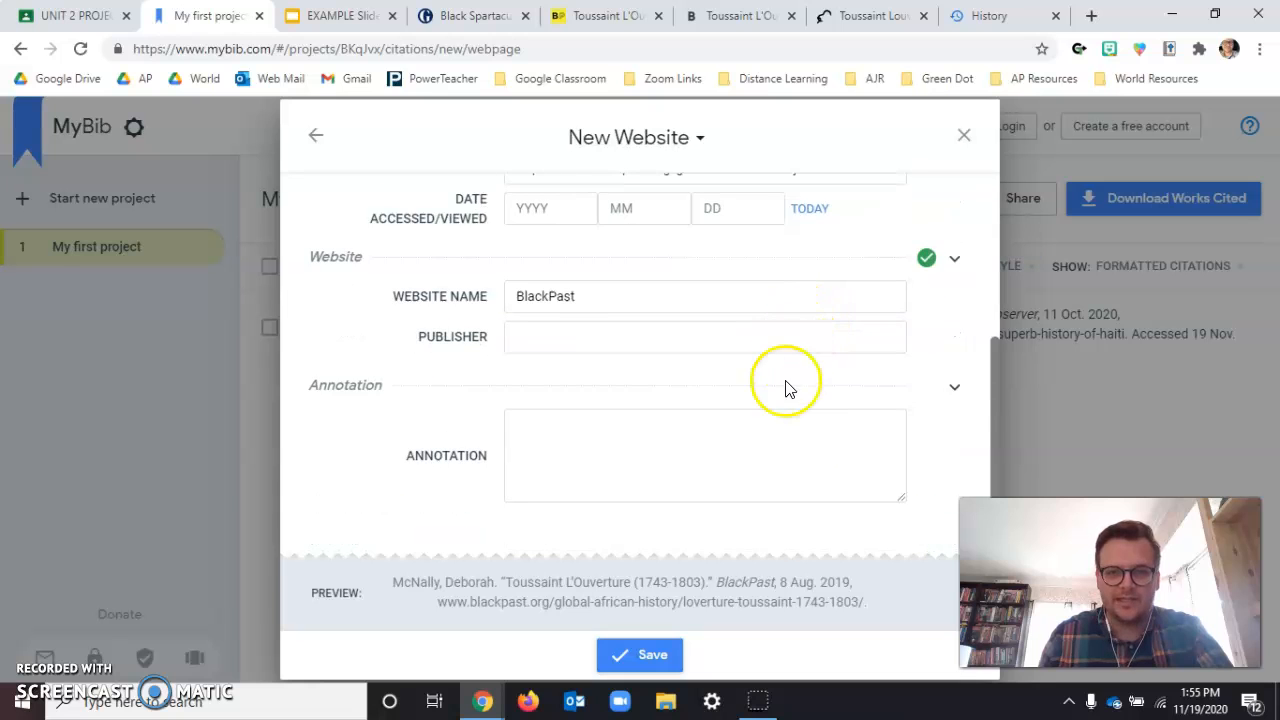
scroll(786, 386, "up", 3)
scroll(784, 401, "down", 3)
scroll(784, 401, "up", 3)
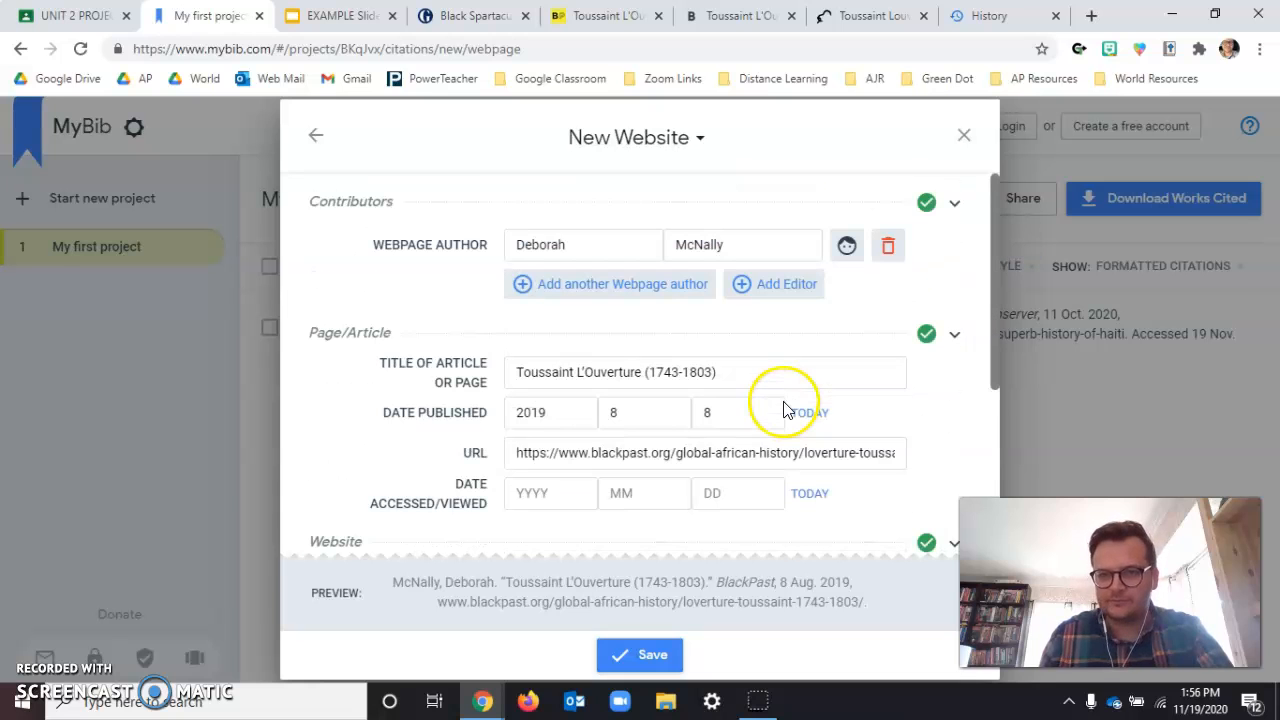
scroll(674, 409, "down", 2)
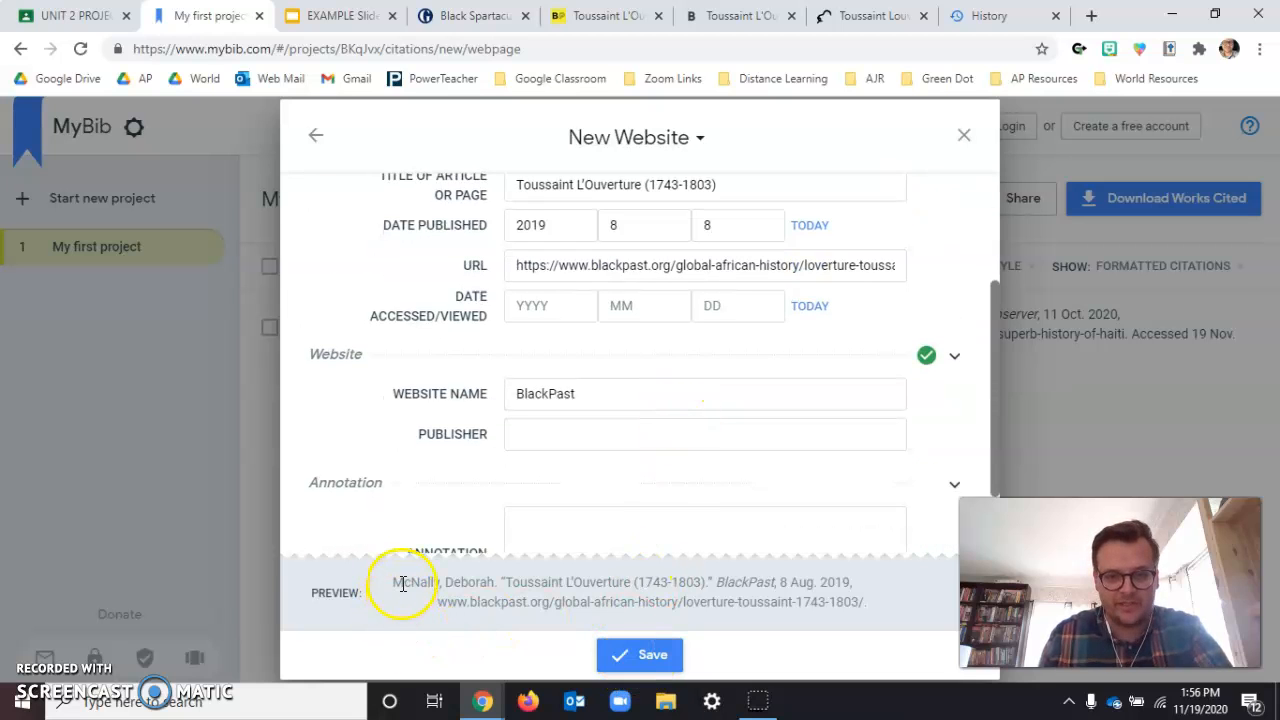
left_click_drag(401, 583, 858, 596)
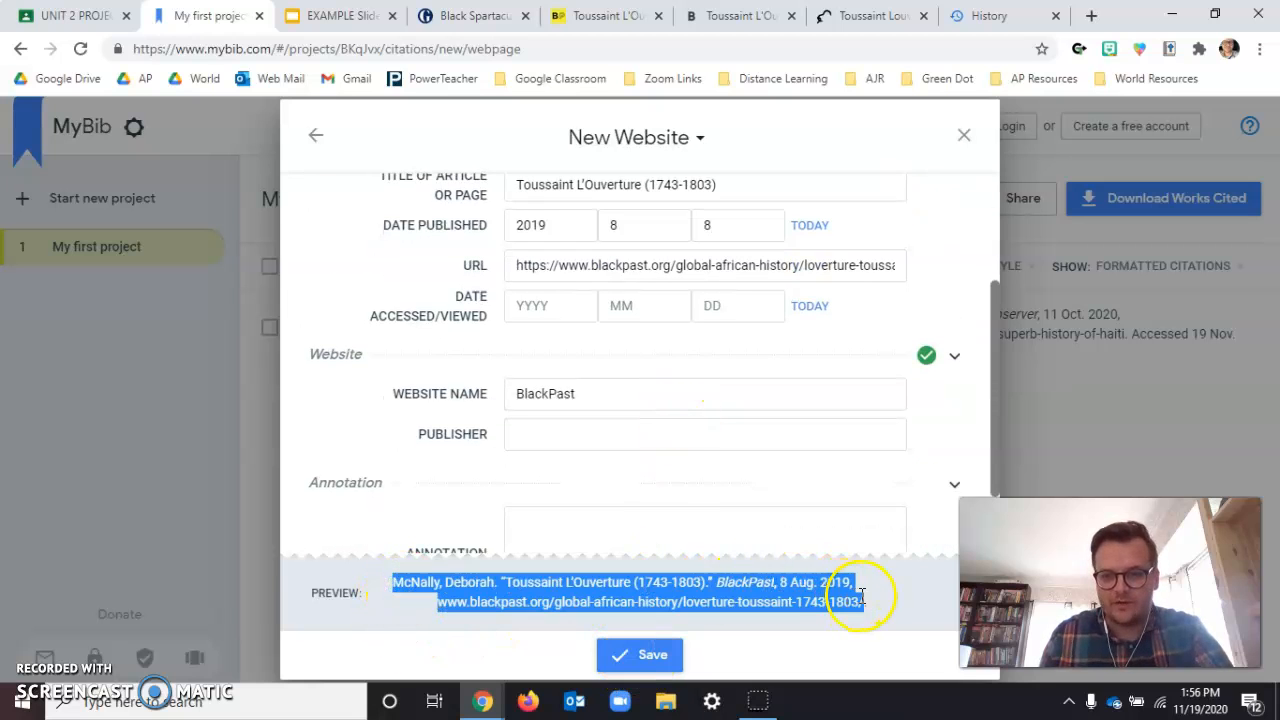
left_click(871, 601)
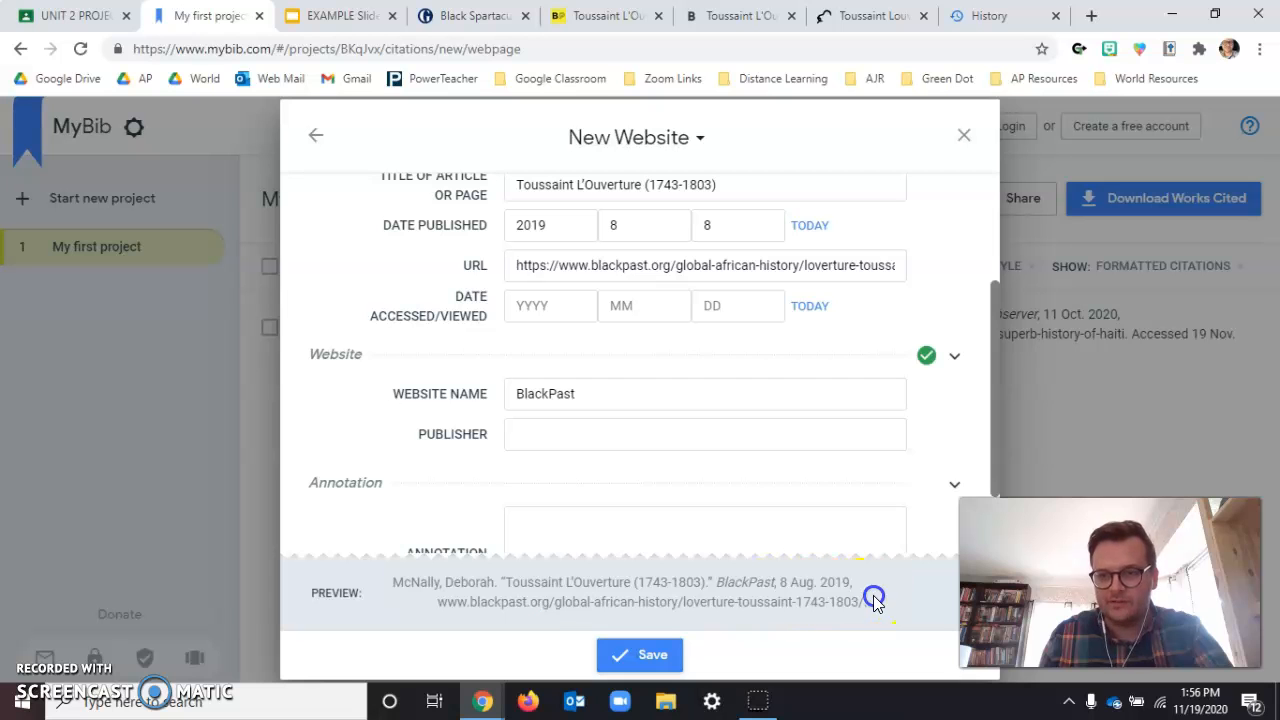
scroll(715, 435, "up", 2)
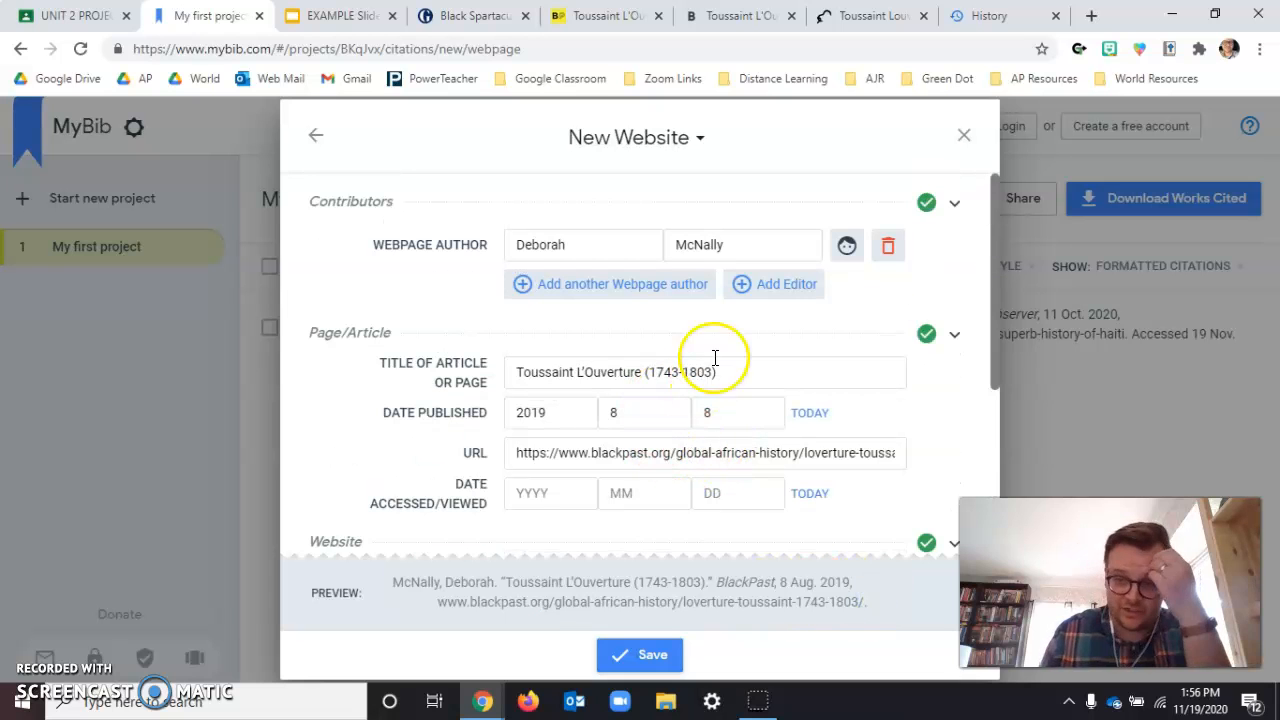
scroll(658, 350, "down", 2)
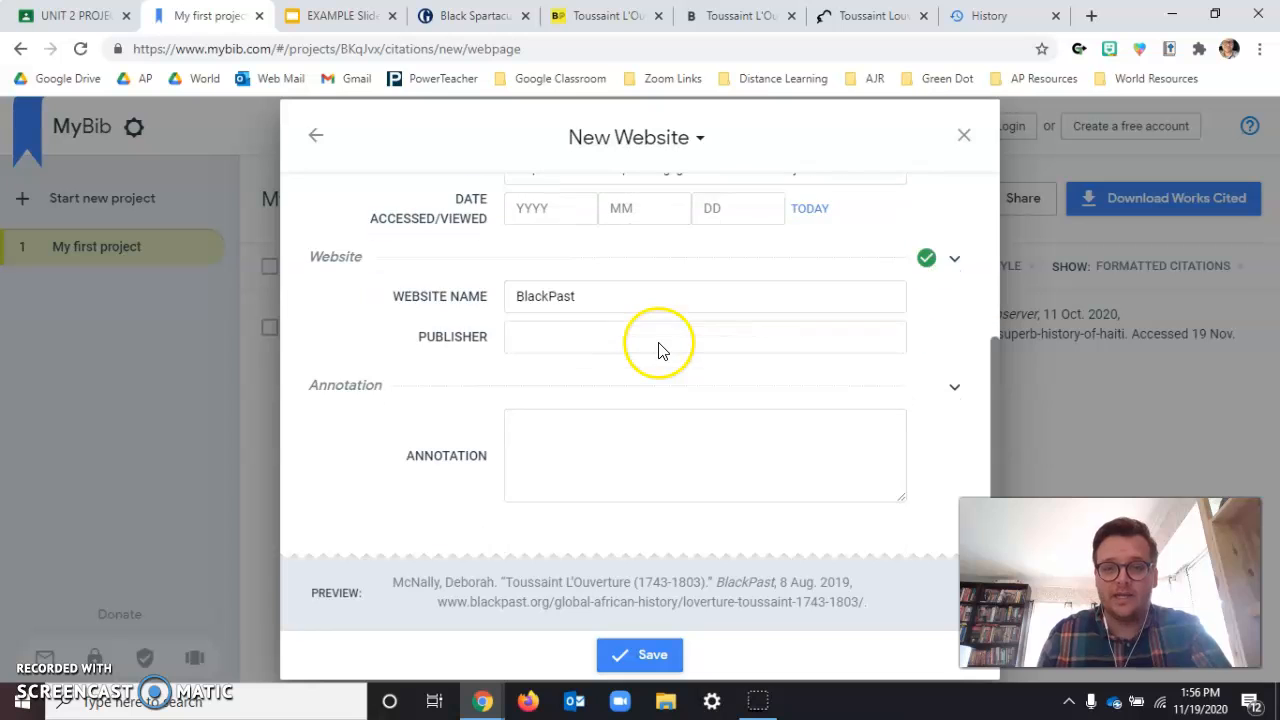
scroll(659, 345, "up", 3)
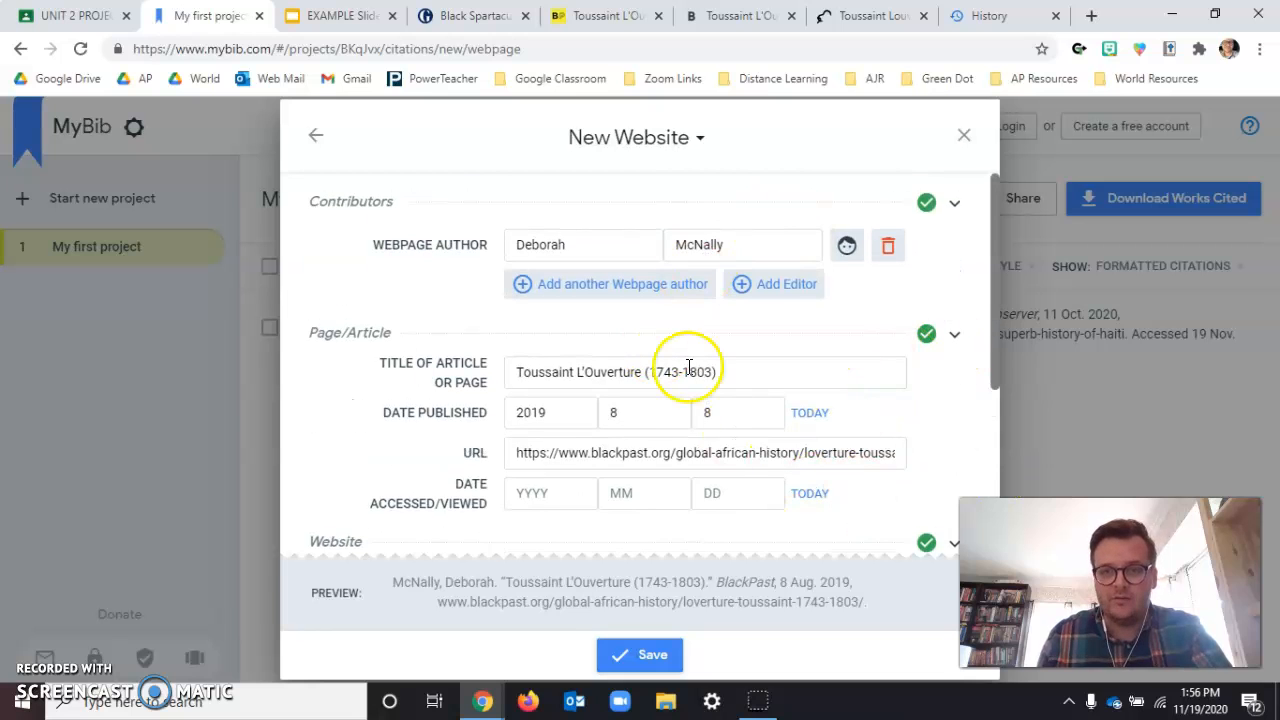
scroll(700, 365, "down", 3)
Save the BlackPast citation to the project, and return to the Works Cited slide in the example presentation
left_click(653, 655)
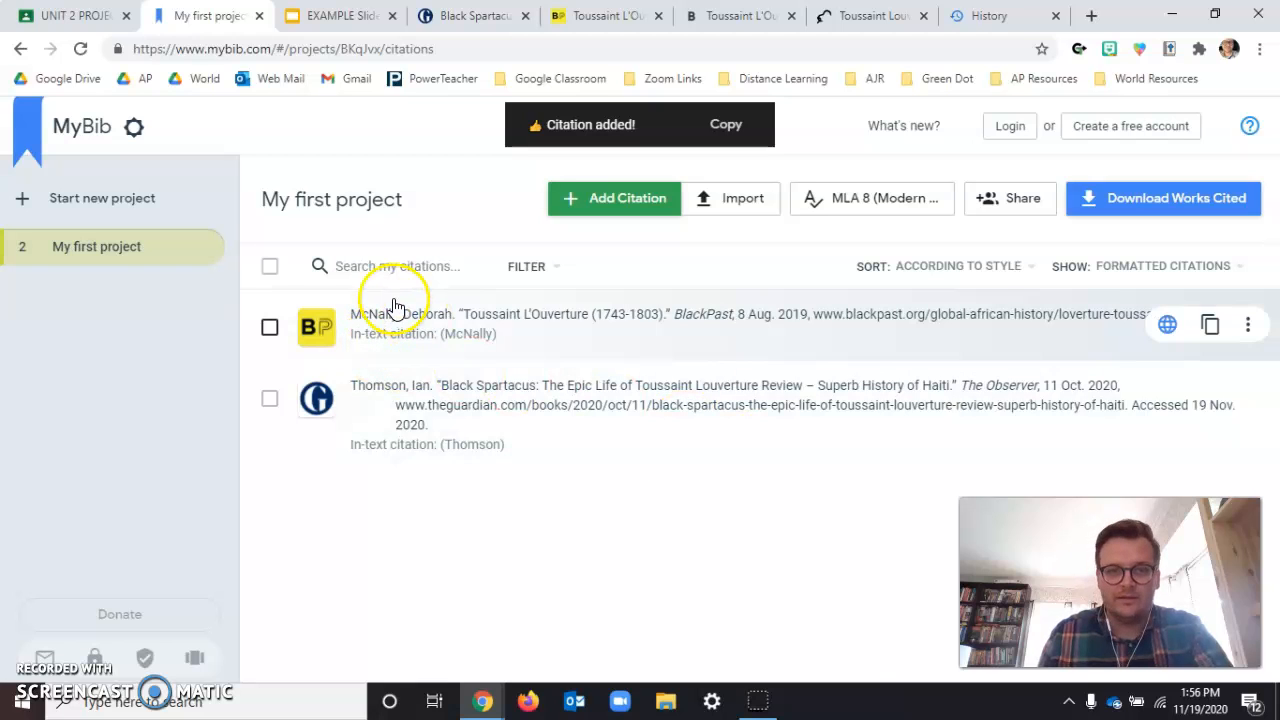
left_click(482, 378)
left_click(330, 459)
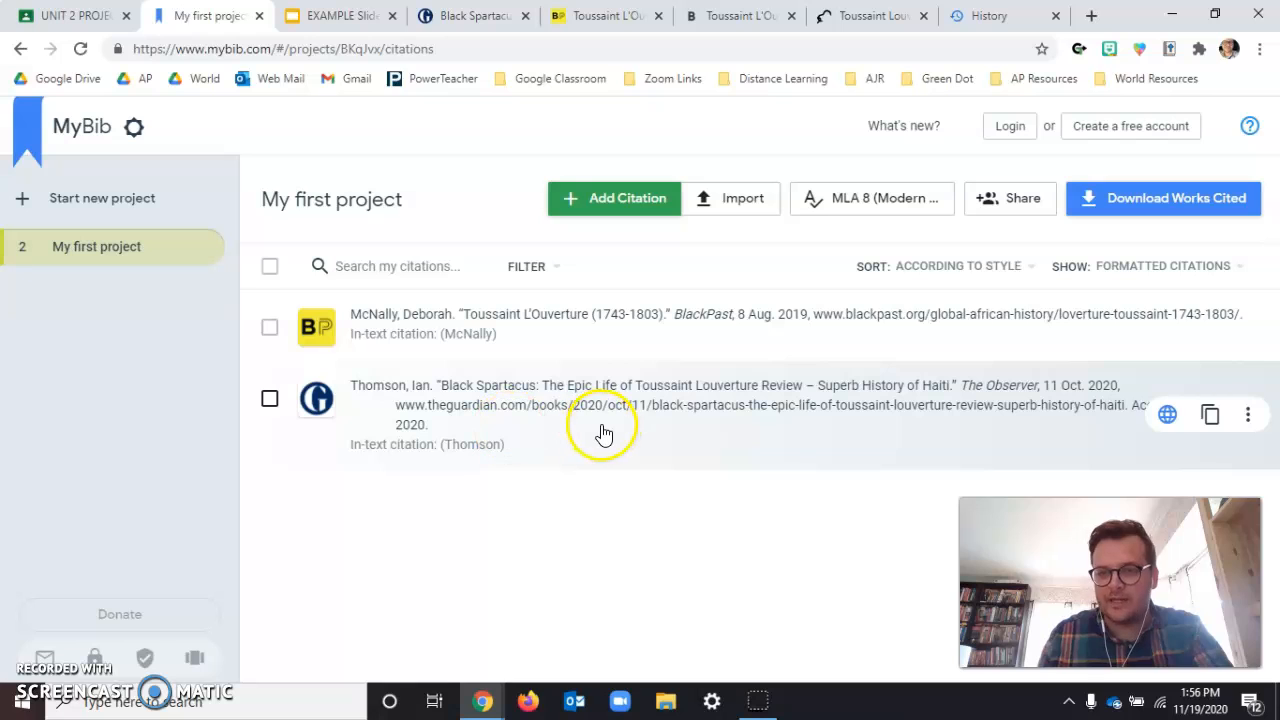
left_click(342, 18)
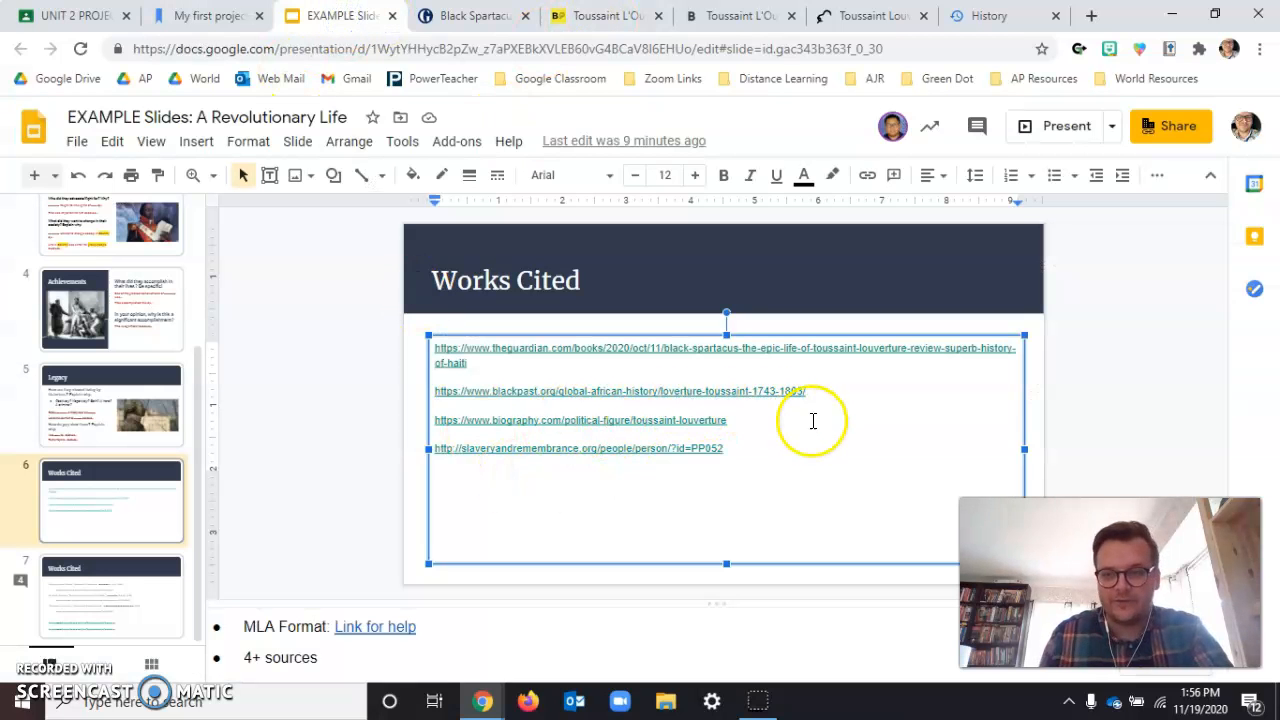
left_click(745, 18)
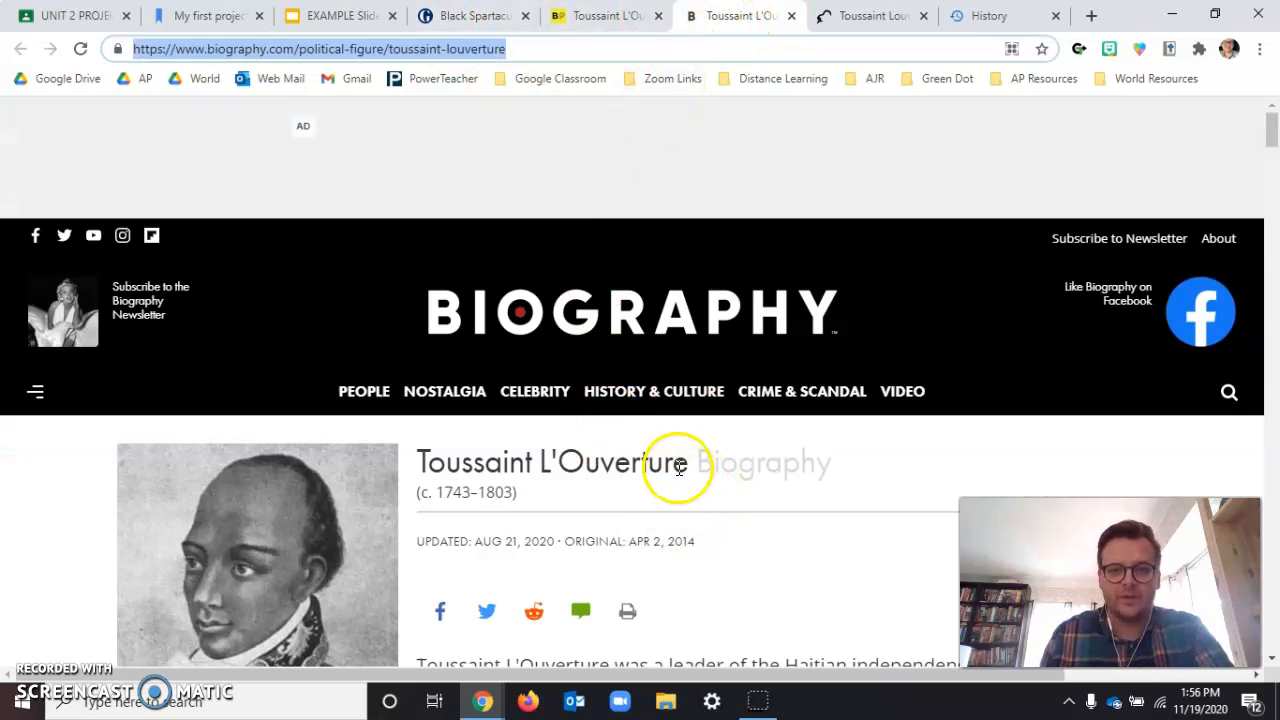
scroll(683, 465, "down", 1)
left_click(492, 48)
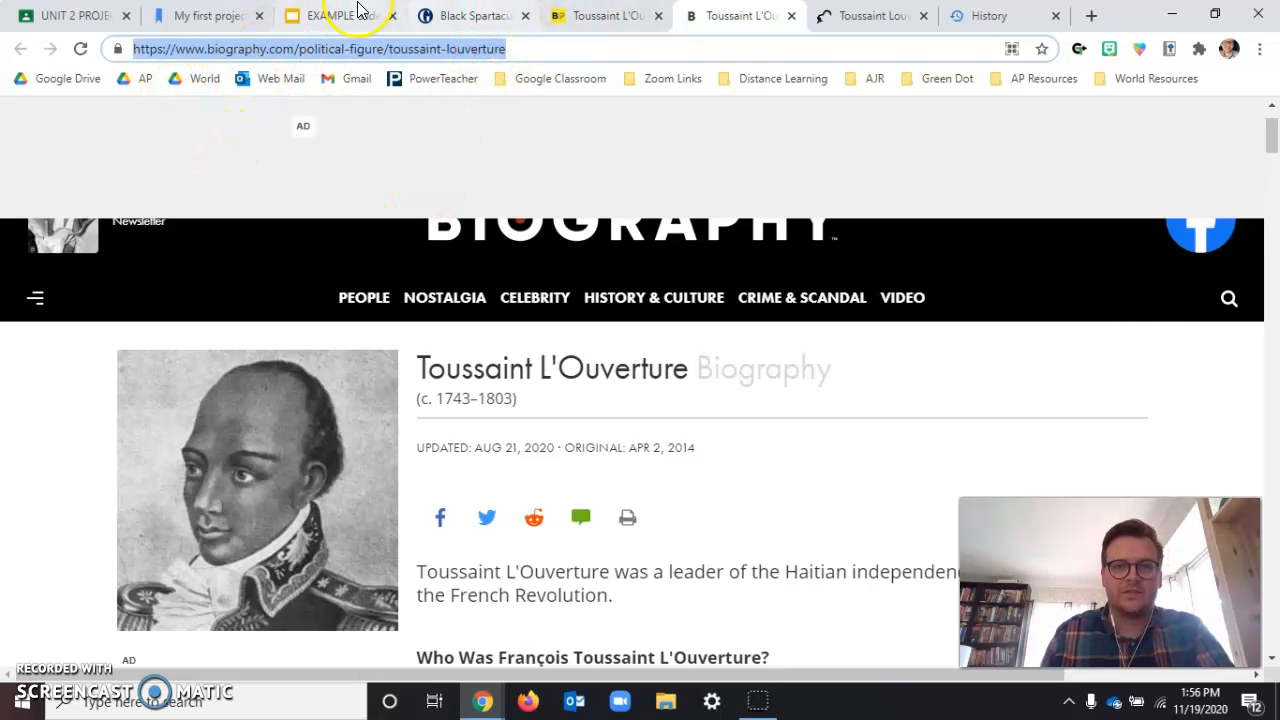
left_click(192, 22)
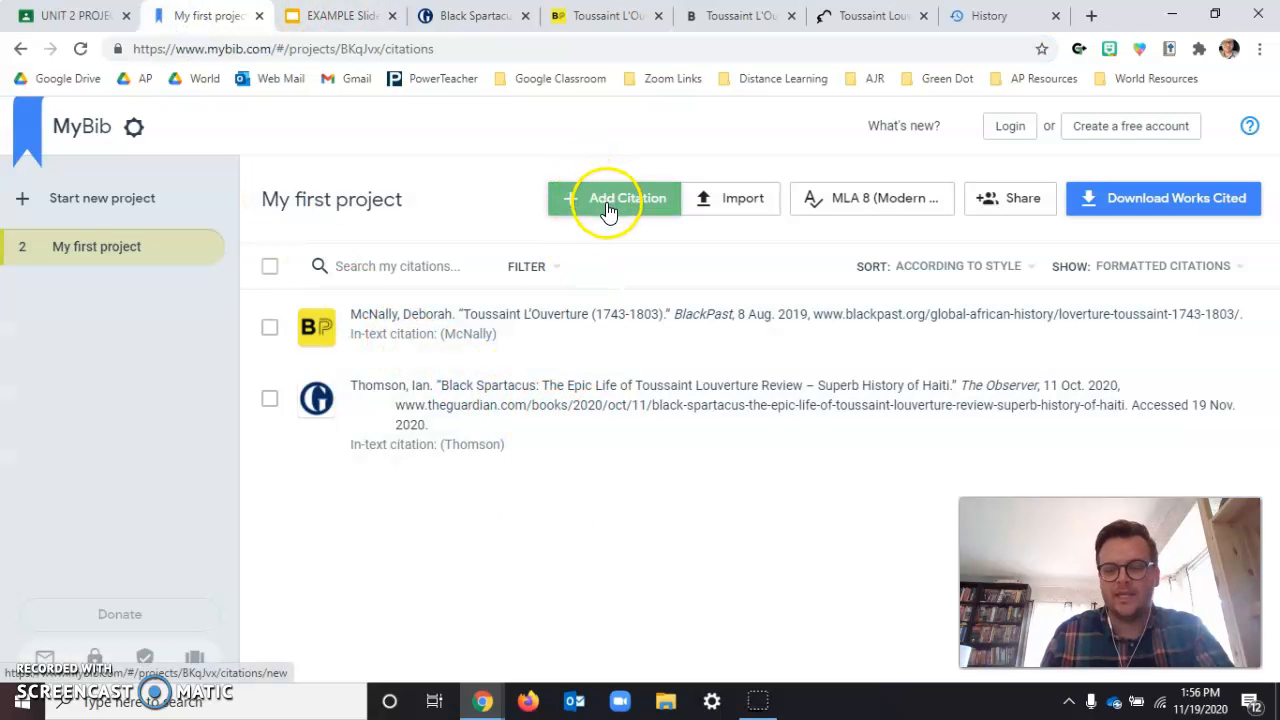
left_click(608, 211)
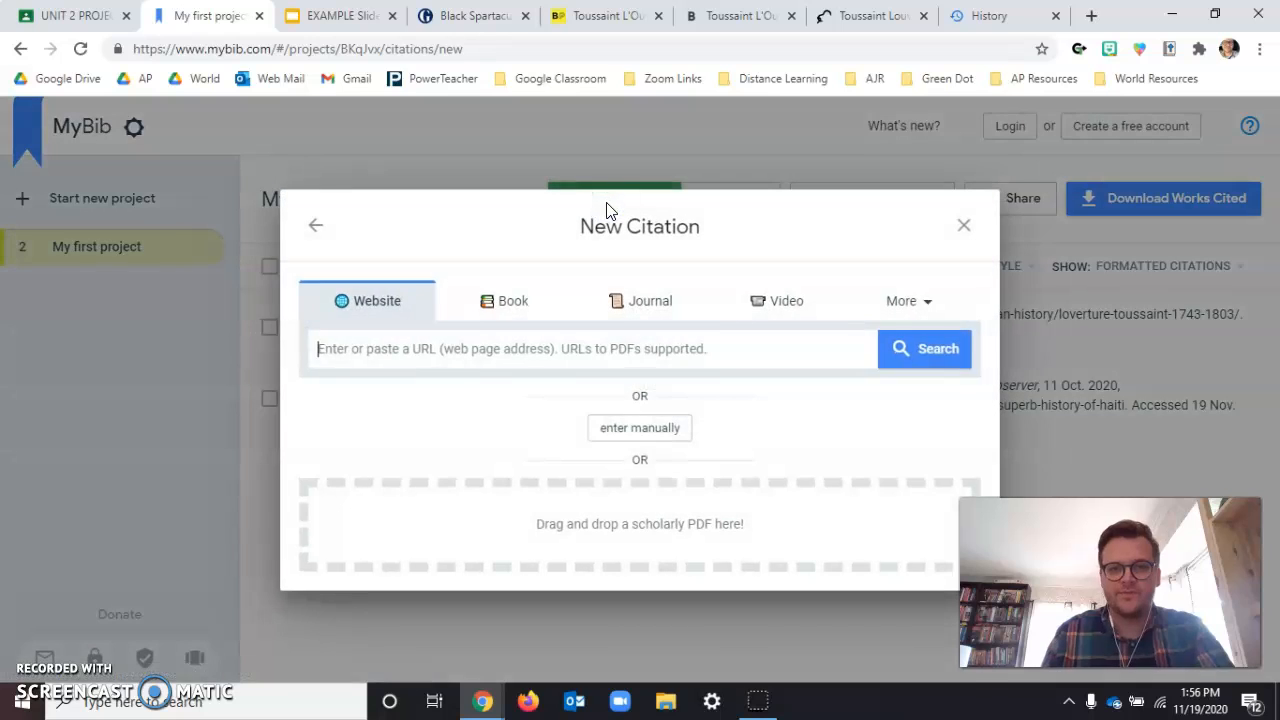
type("https://www.biography.com/political-figure/toussaint-louverture")
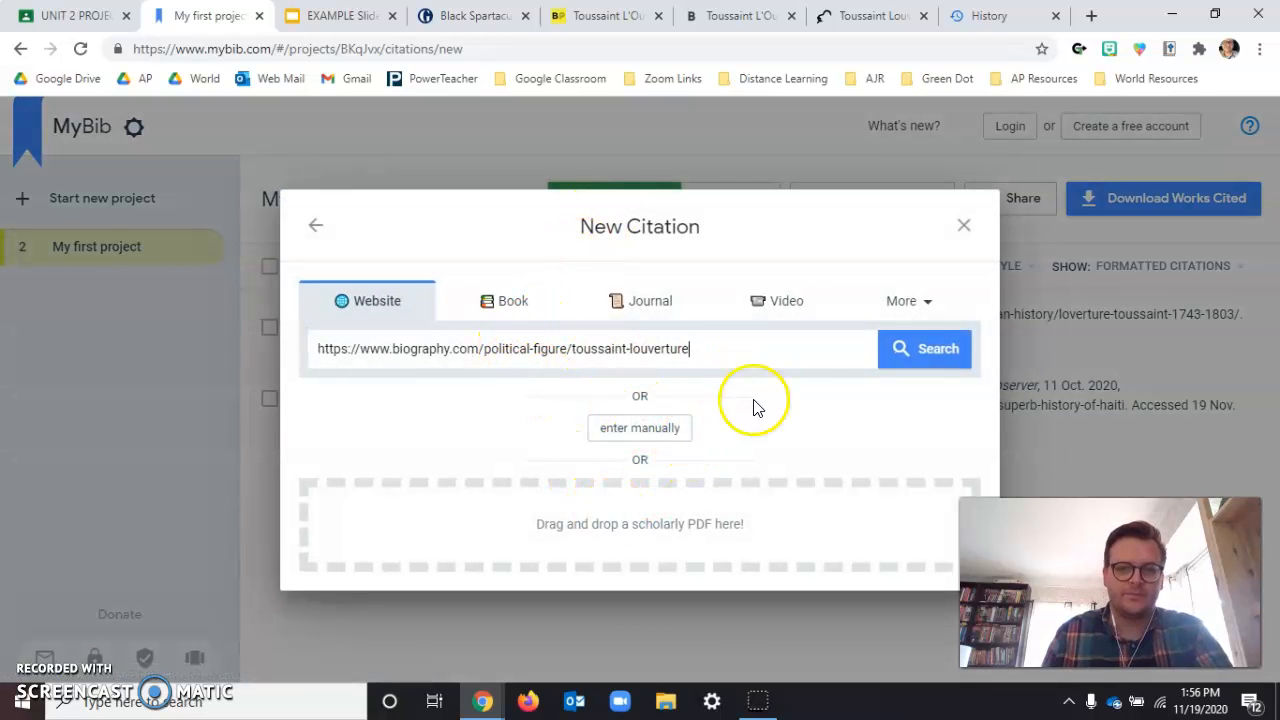
left_click(917, 350)
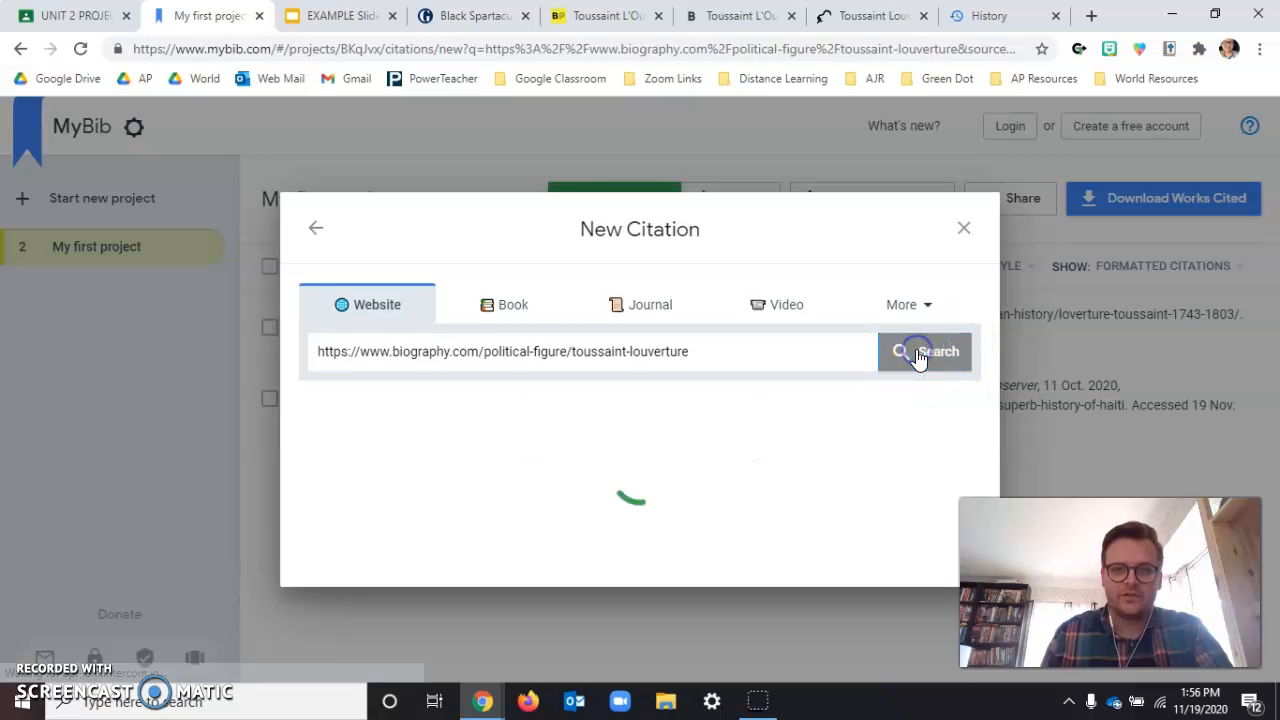
Check the credibility rating of the Biography article result and choose that result for the citation
mouse_move(585, 465)
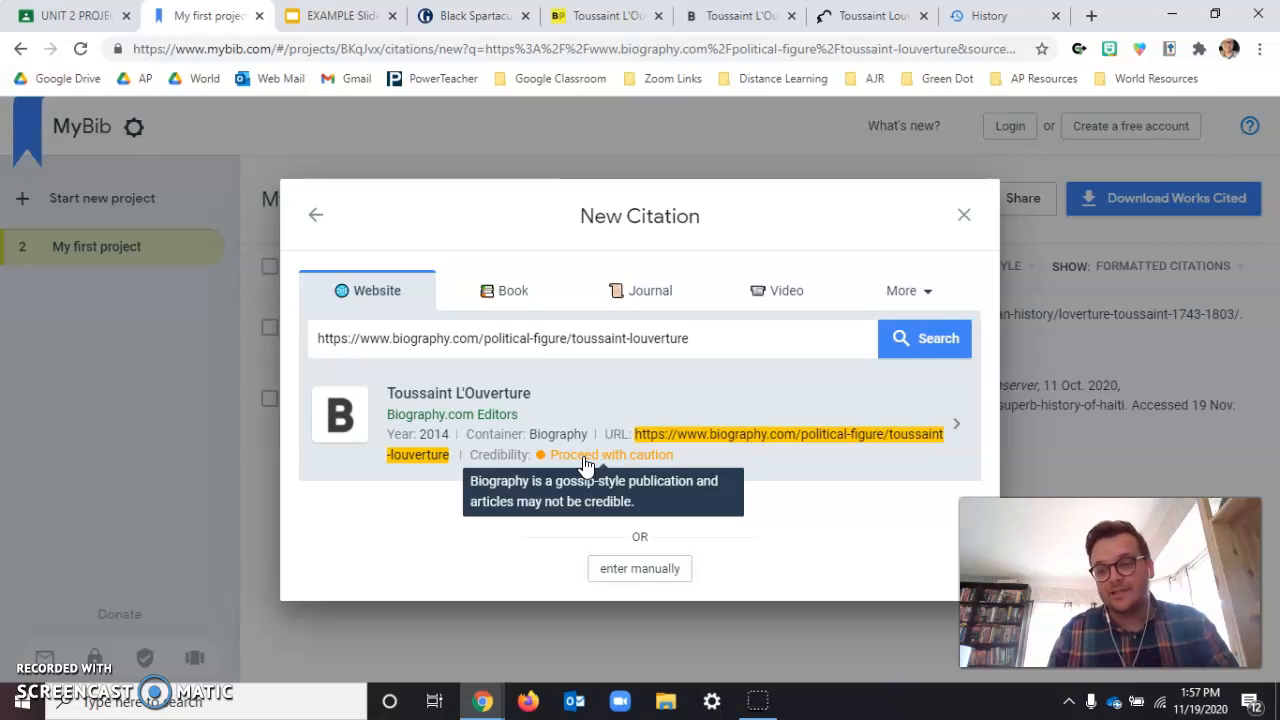
left_click(718, 412)
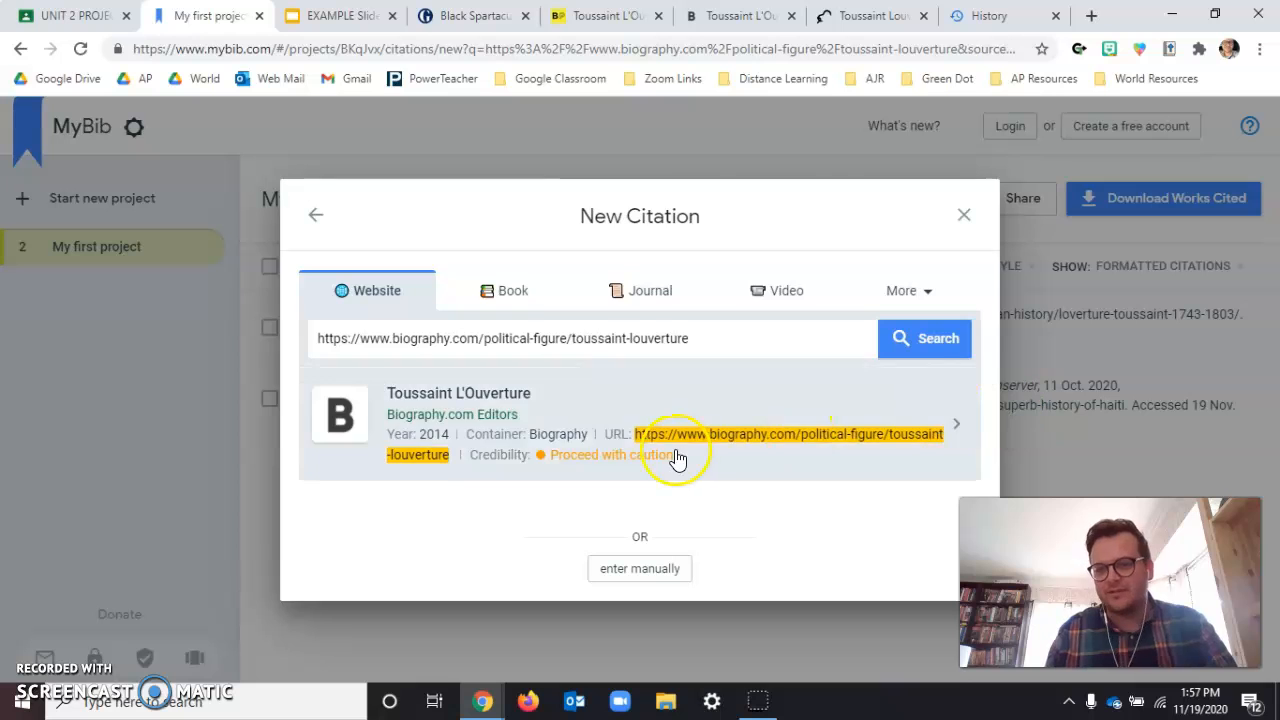
left_click(700, 401)
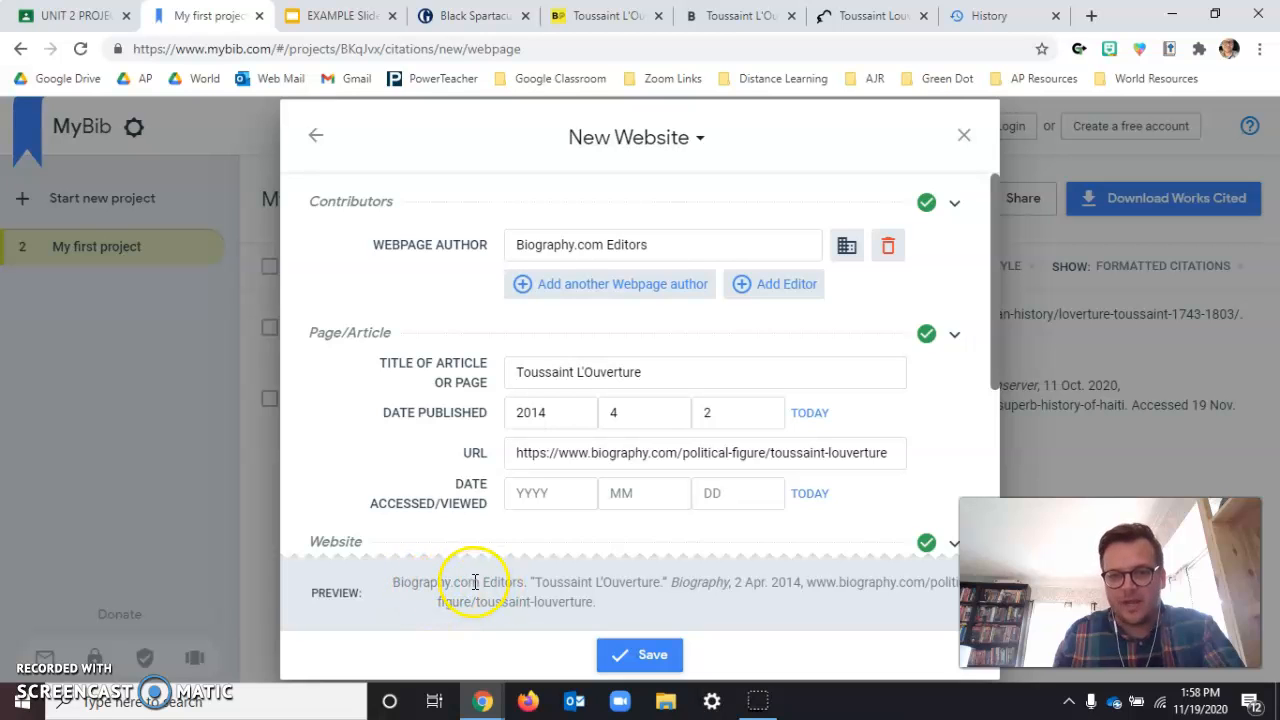
Review the author in the Biography citation preview and look over the remaining citation fields
left_click_drag(512, 580, 394, 586)
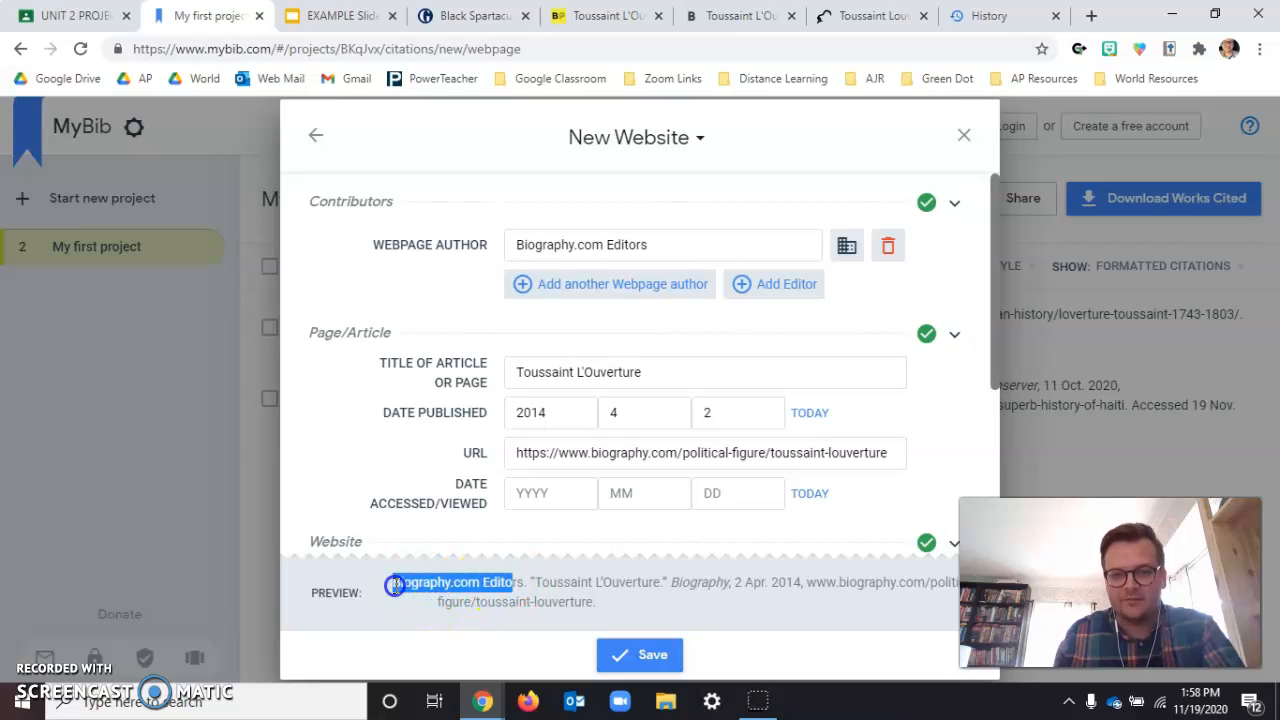
left_click(394, 586)
scroll(656, 272, "down", 3)
scroll(652, 327, "up", 3)
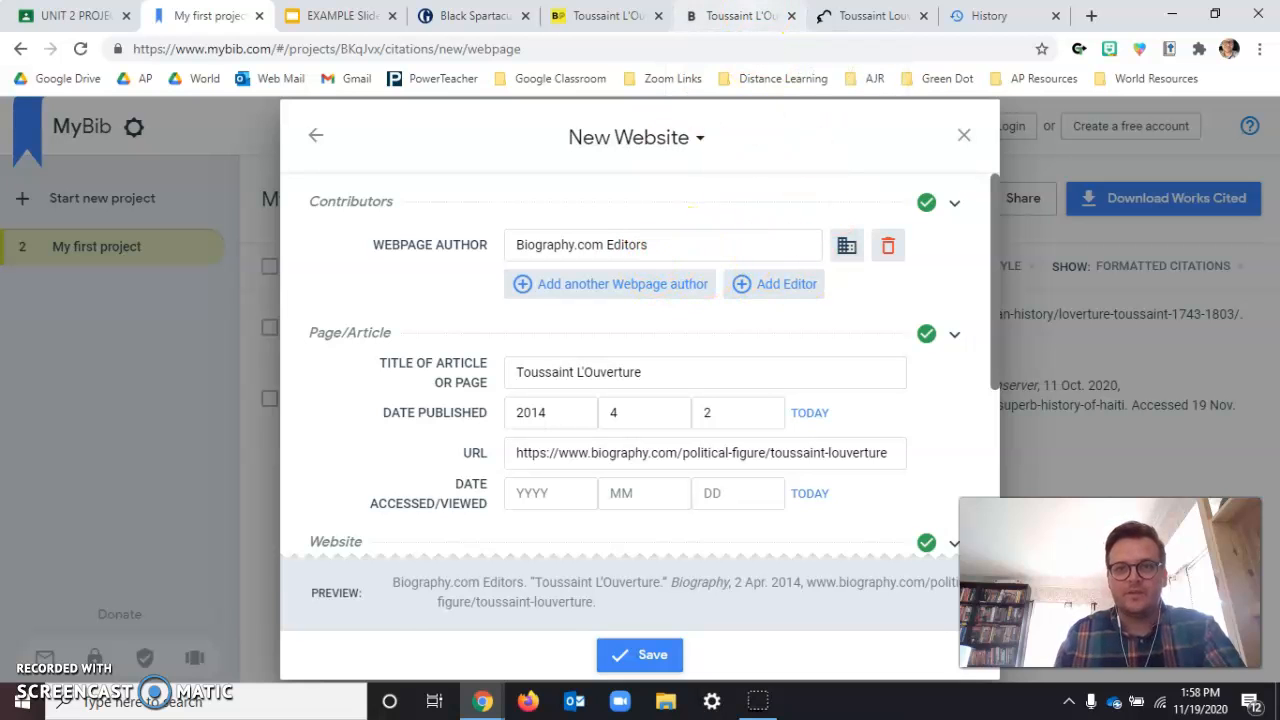
Examine the Biography article for its author, dates and citation information, and return to the MyBib citation form
left_click(738, 15)
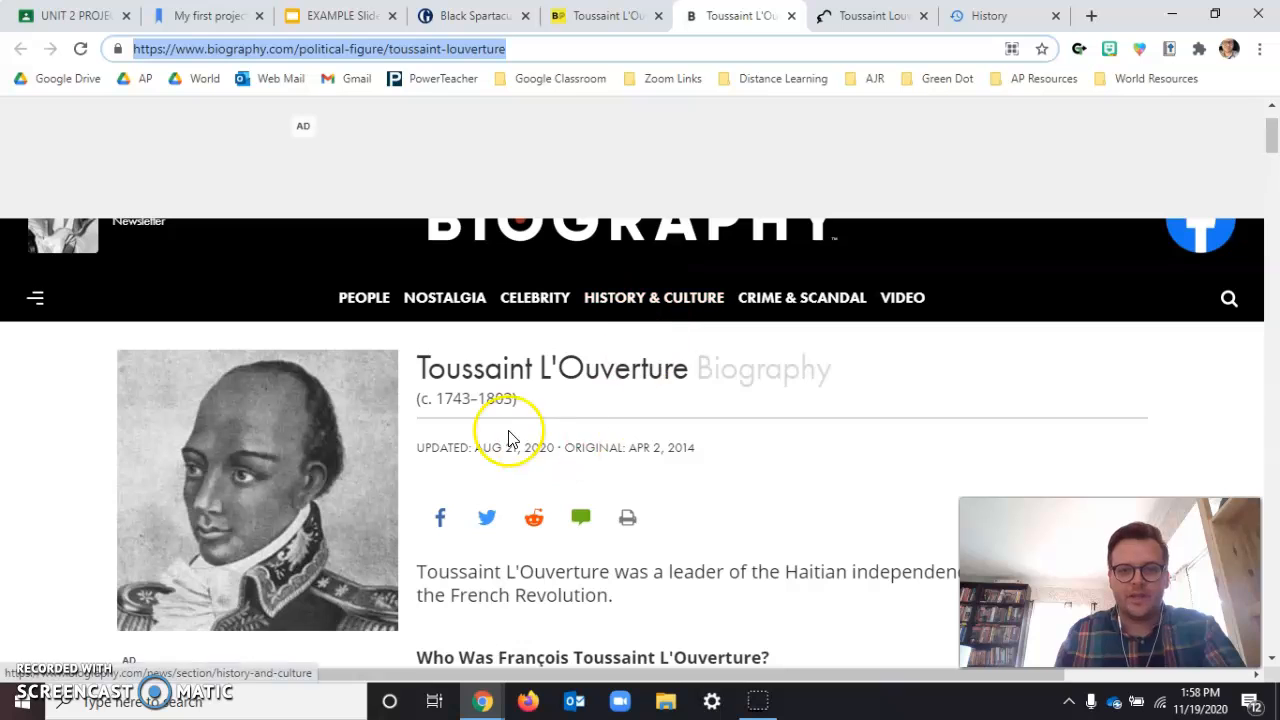
scroll(605, 428, "down", 1)
scroll(800, 440, "up", 1)
scroll(657, 505, "down", 3)
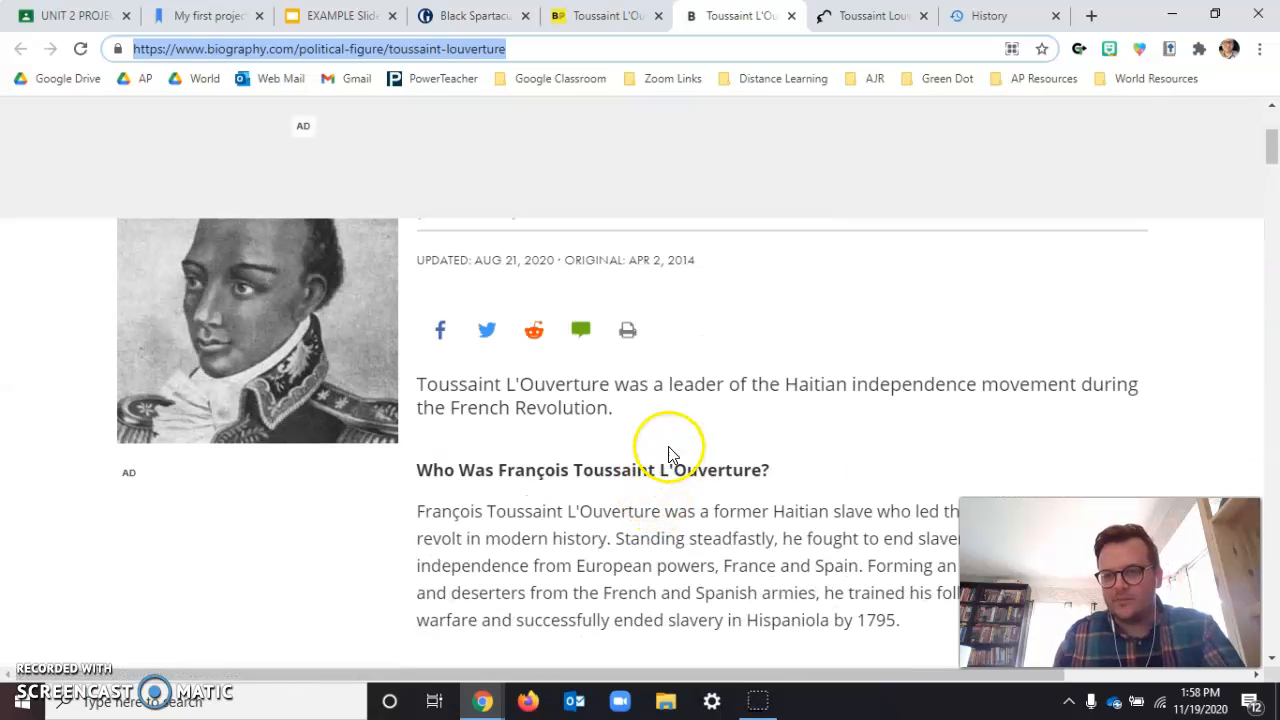
scroll(563, 389, "up", 3)
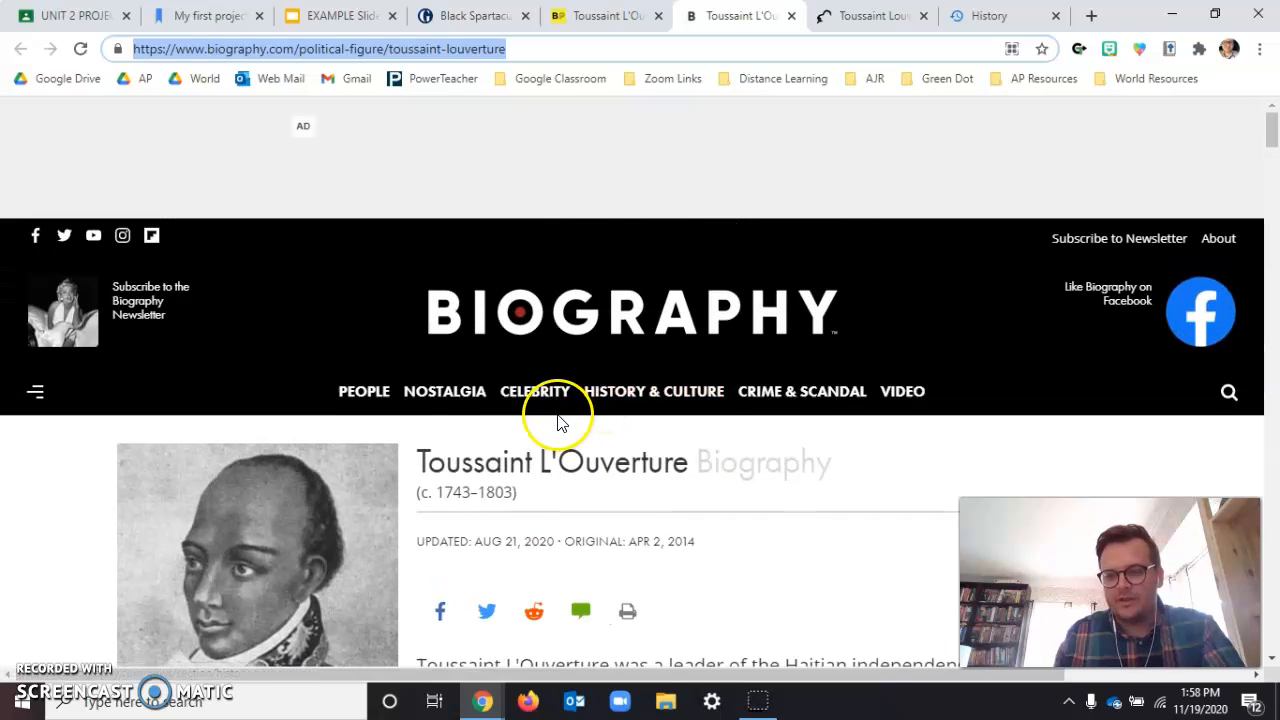
scroll(556, 418, "down", 1)
scroll(530, 320, "up", 1)
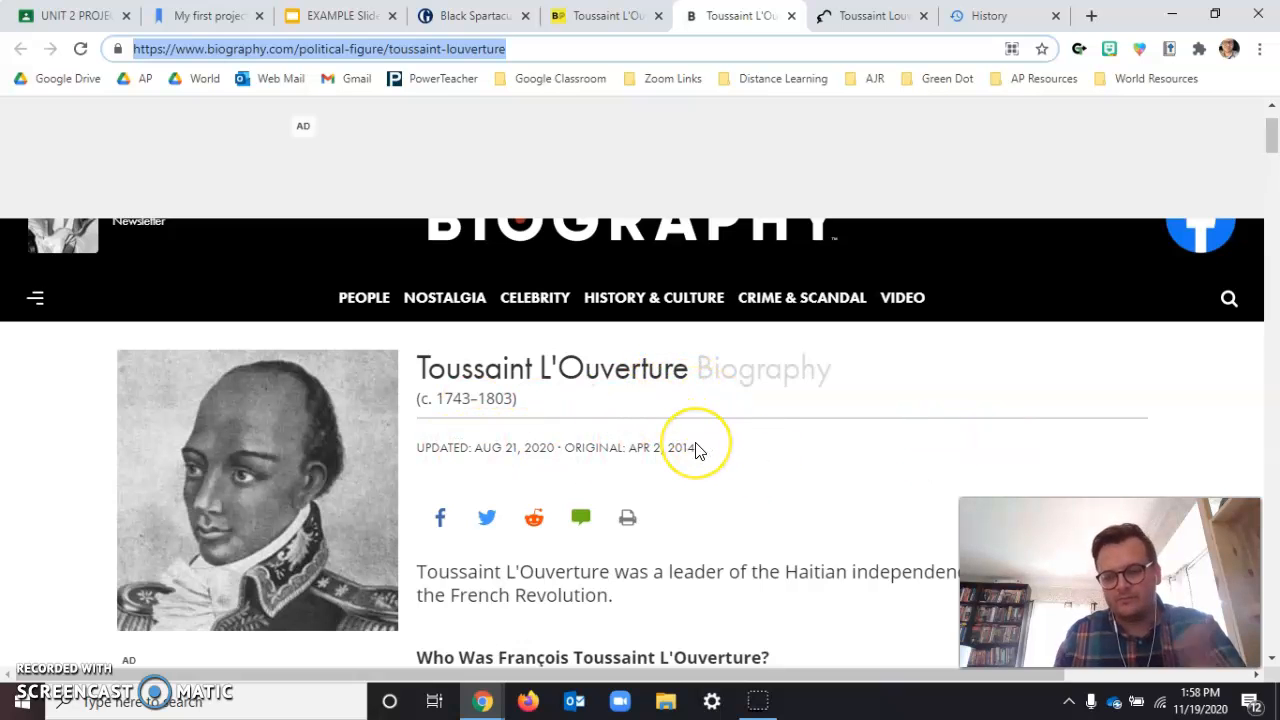
scroll(630, 434, "down", 10)
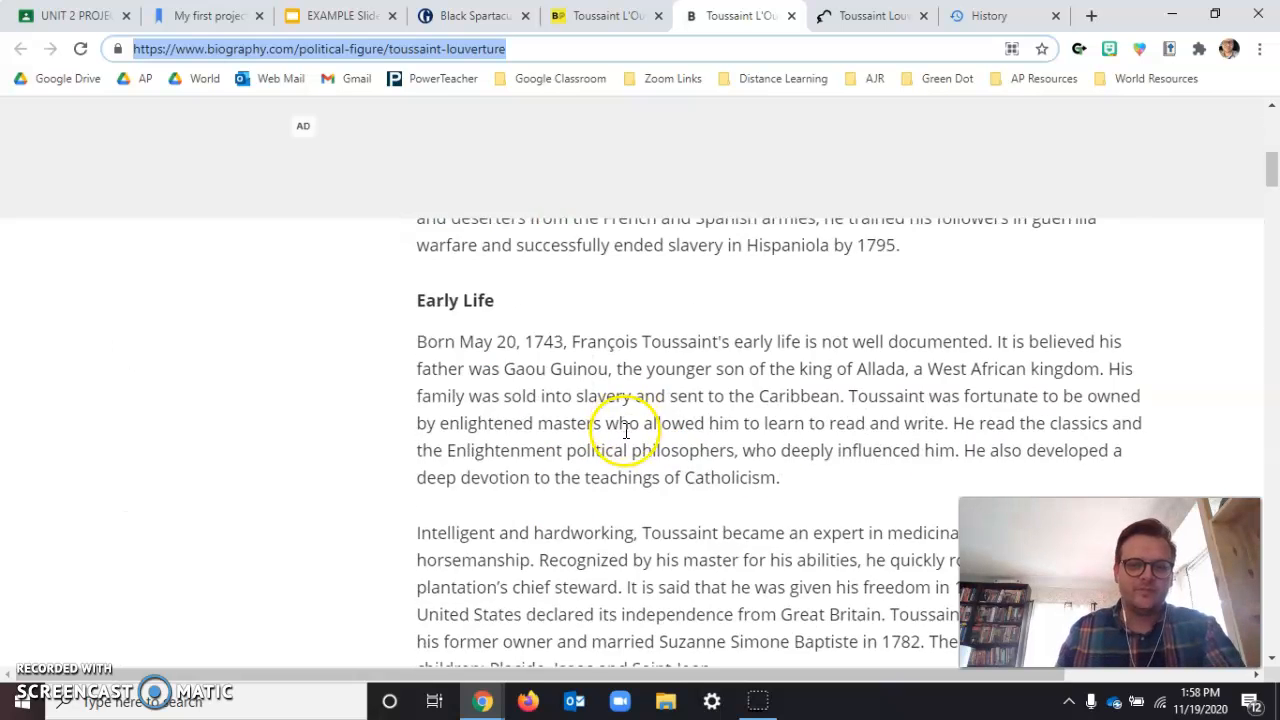
scroll(618, 426, "down", 15)
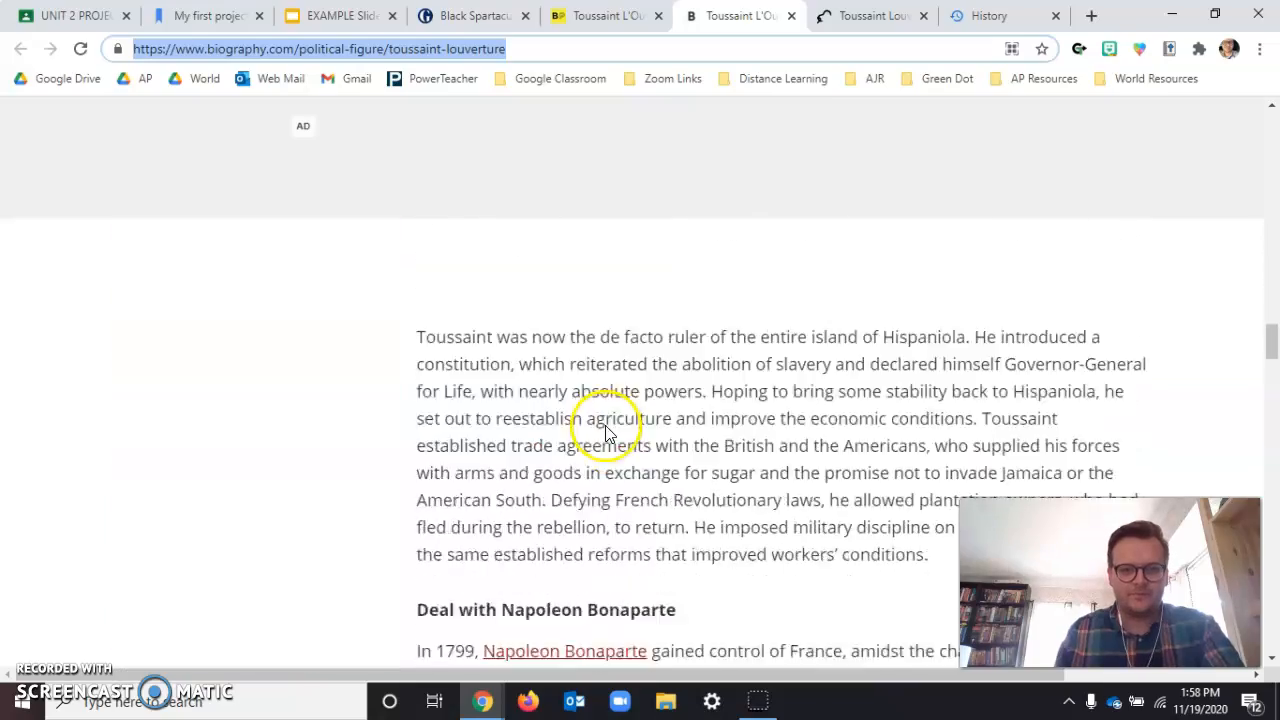
scroll(605, 430, "down", 15)
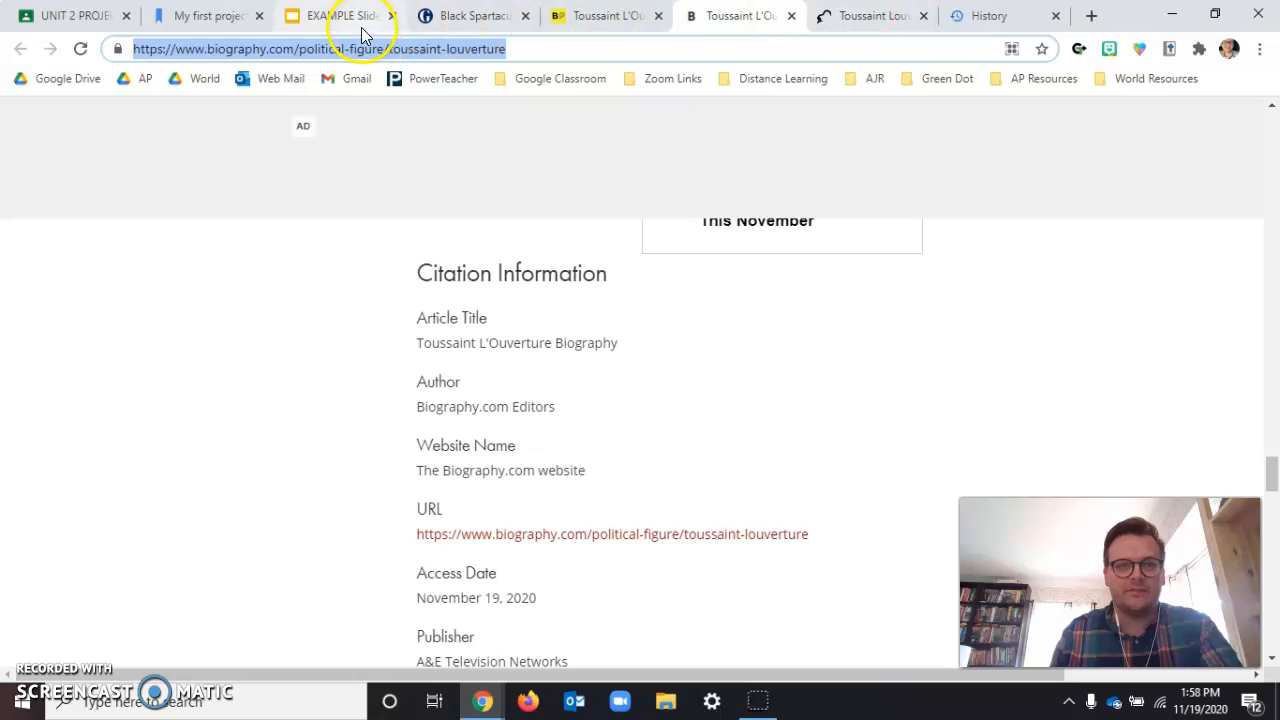
left_click(205, 15)
Clear the webpage author, try the person-name format, and re-enter the author as the organization Biography.com Editors
left_click(739, 249)
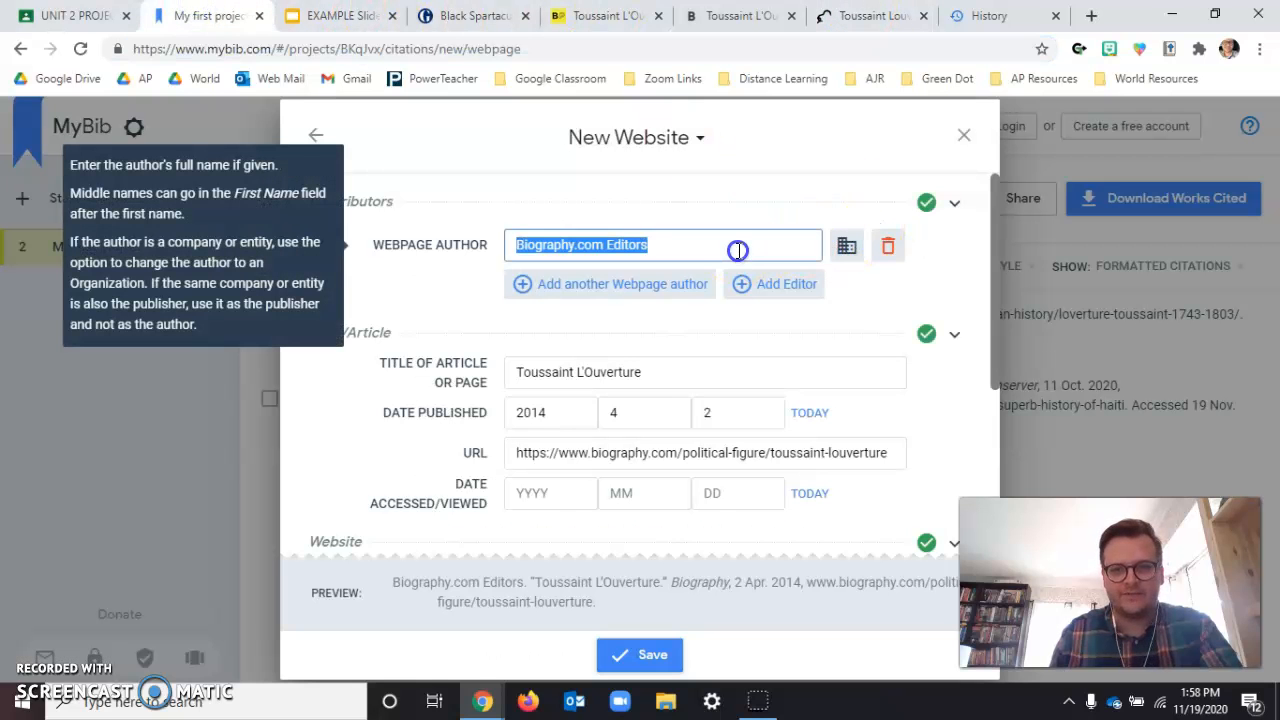
key("BackSpace")
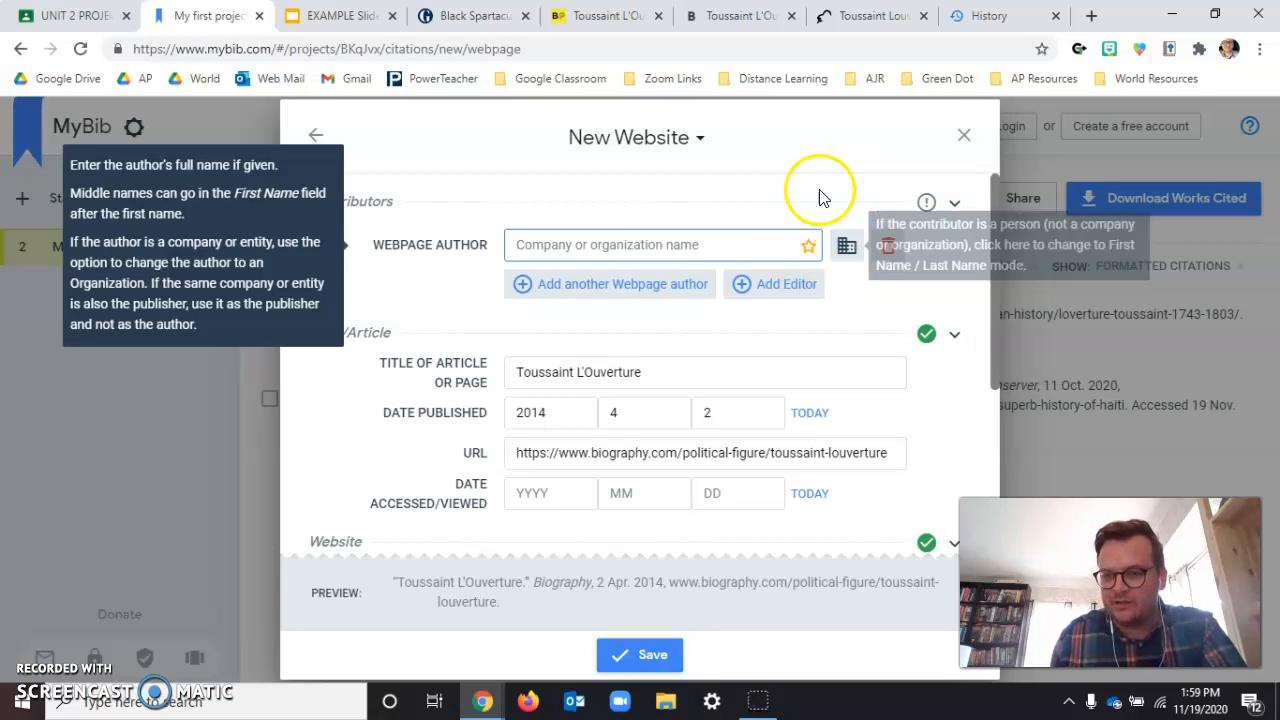
left_click(848, 258)
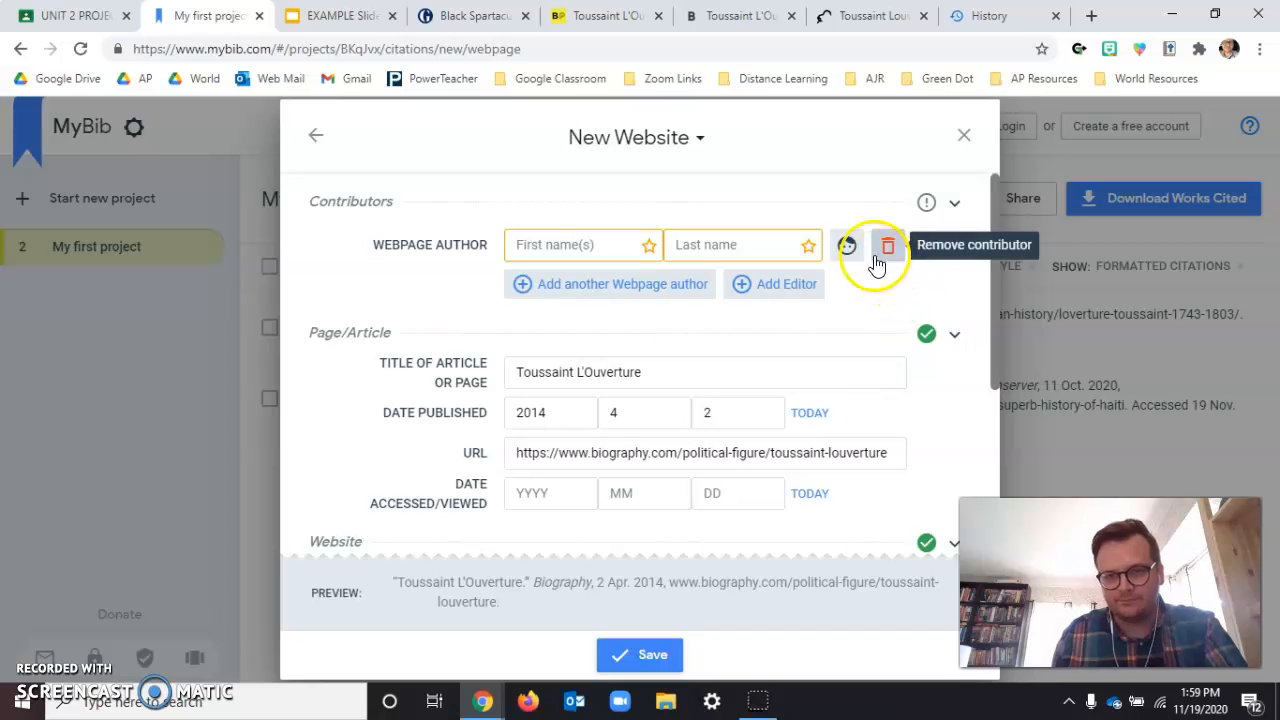
left_click(847, 246)
left_click(660, 246)
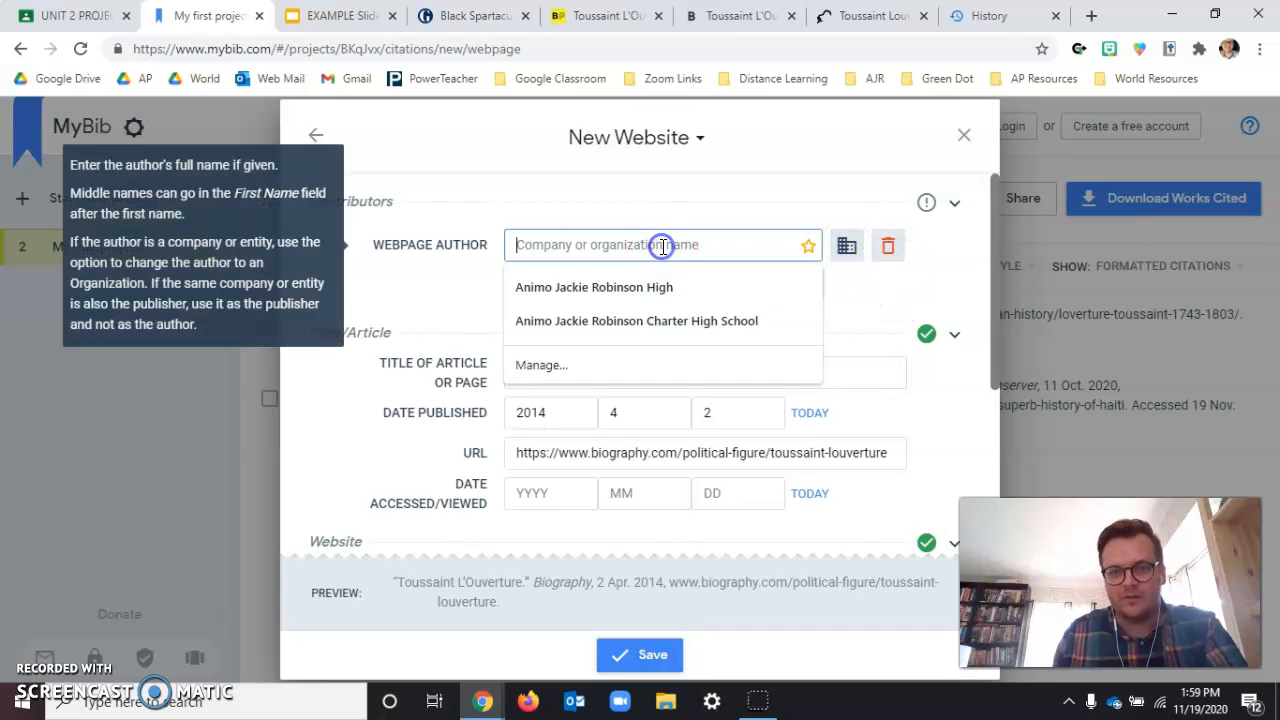
type("https://www.biography.com/political-figure/toussaint-louverture")
triple_click(638, 250)
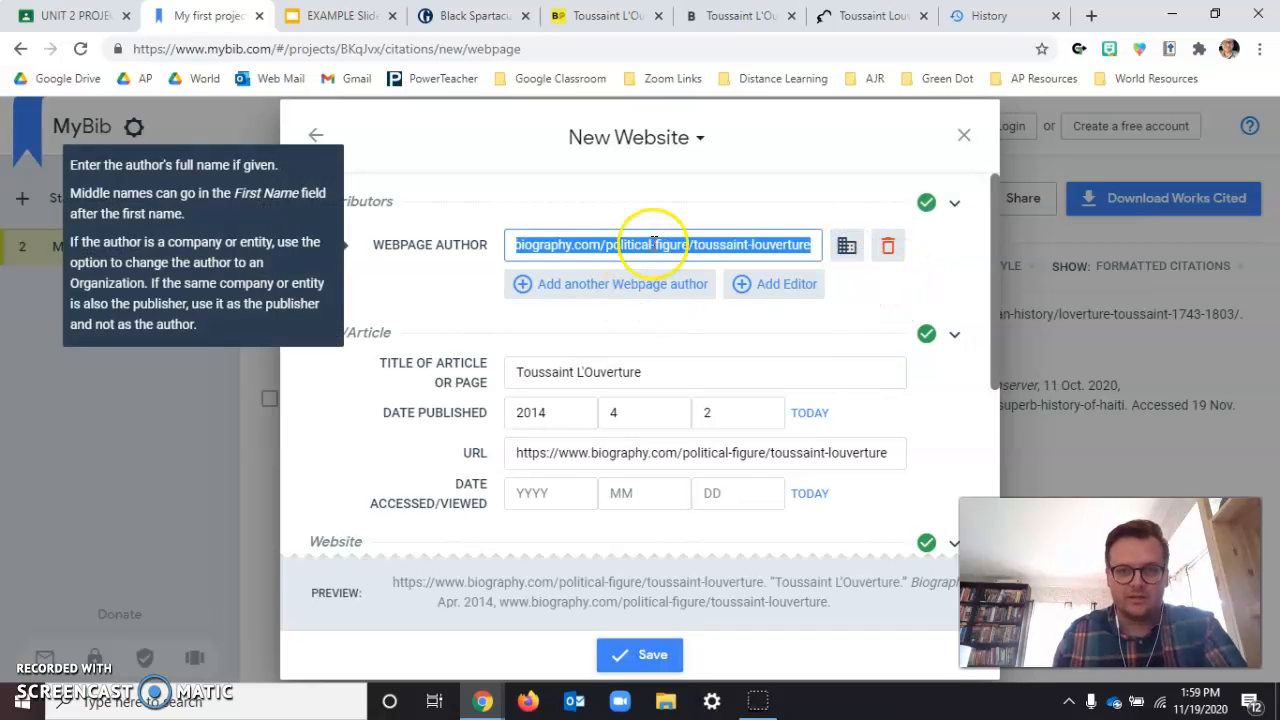
type("Biography.com Editor")
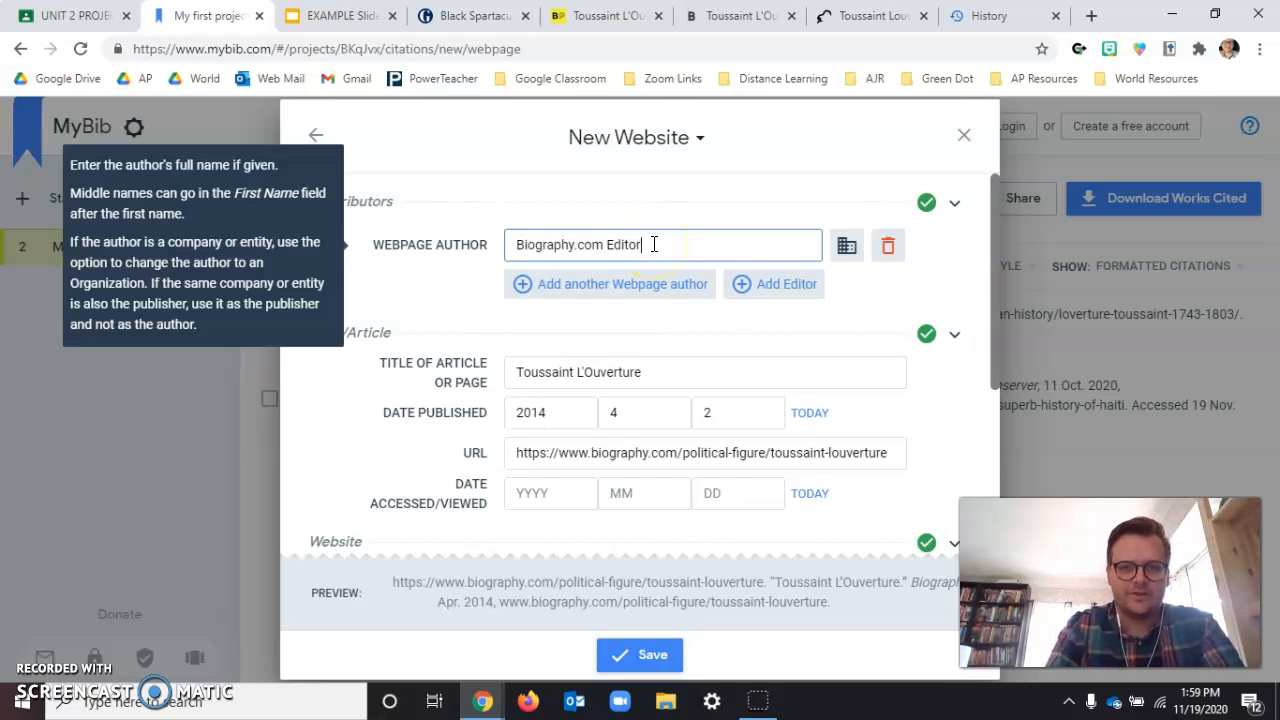
left_click(409, 286)
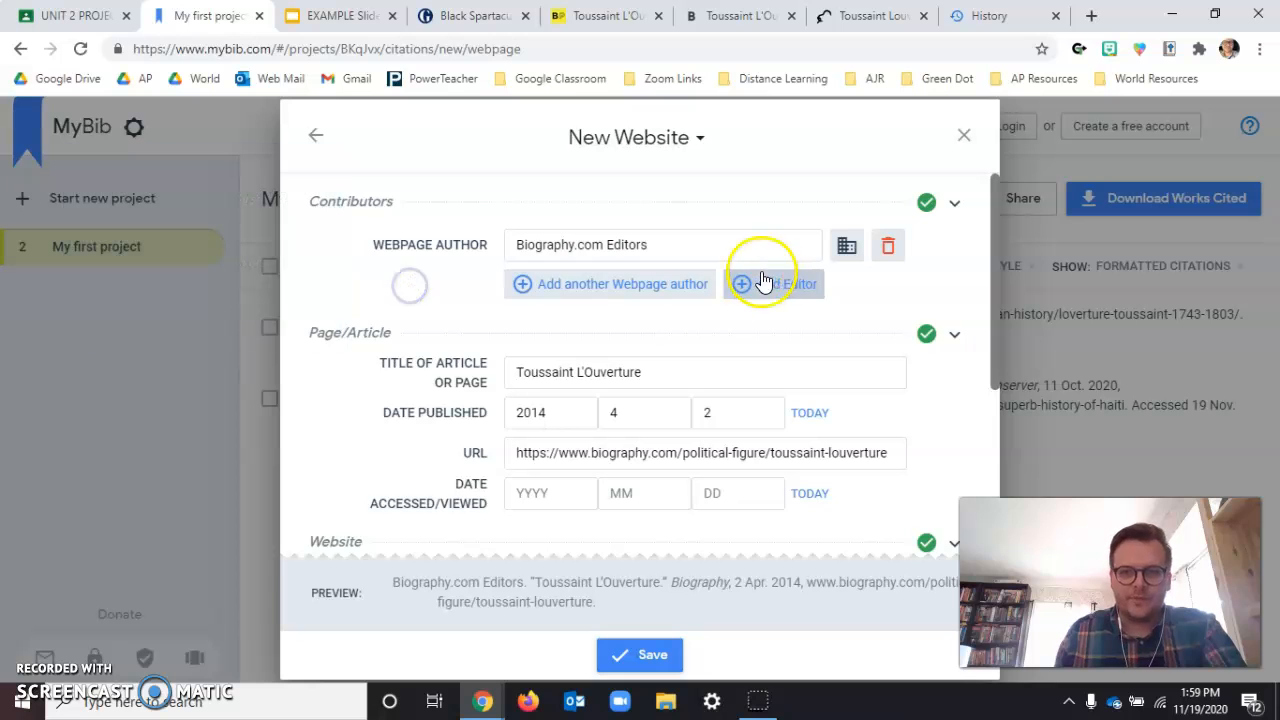
Save the Biography citation to the project, and go back to the Works Cited slide in the example presentation
scroll(729, 286, "down", 3)
left_click(638, 656)
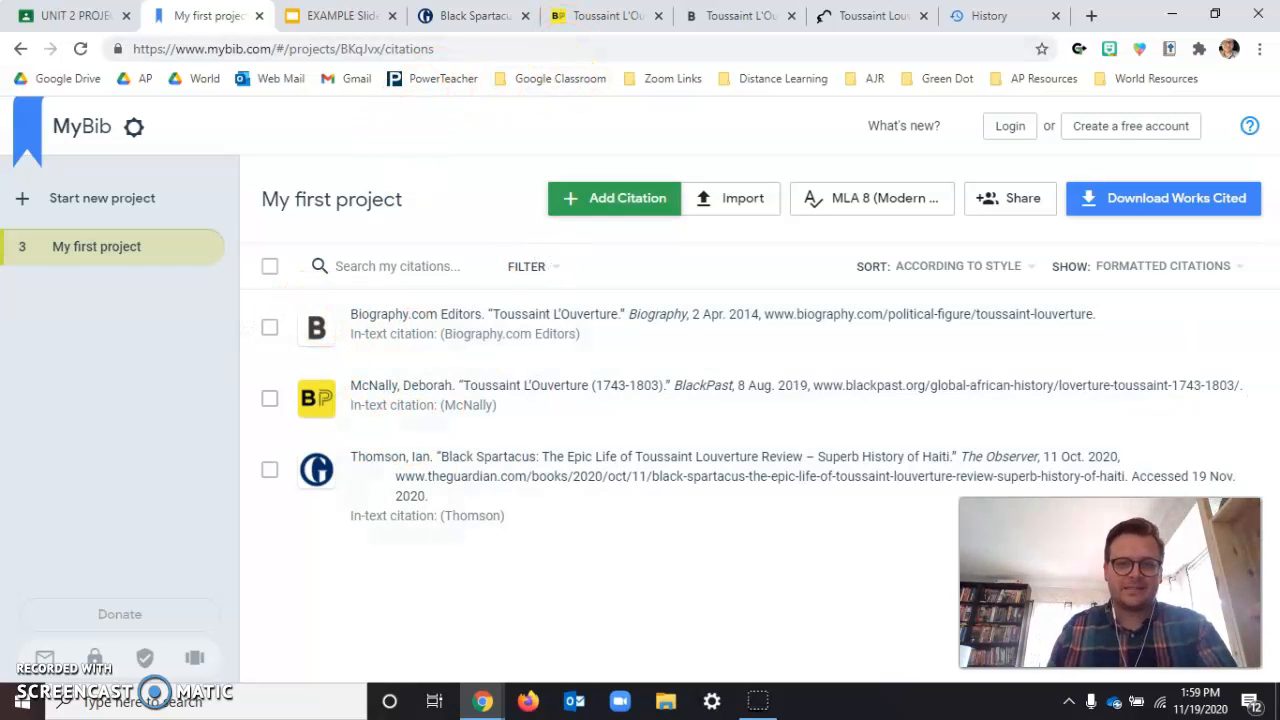
left_click(325, 16)
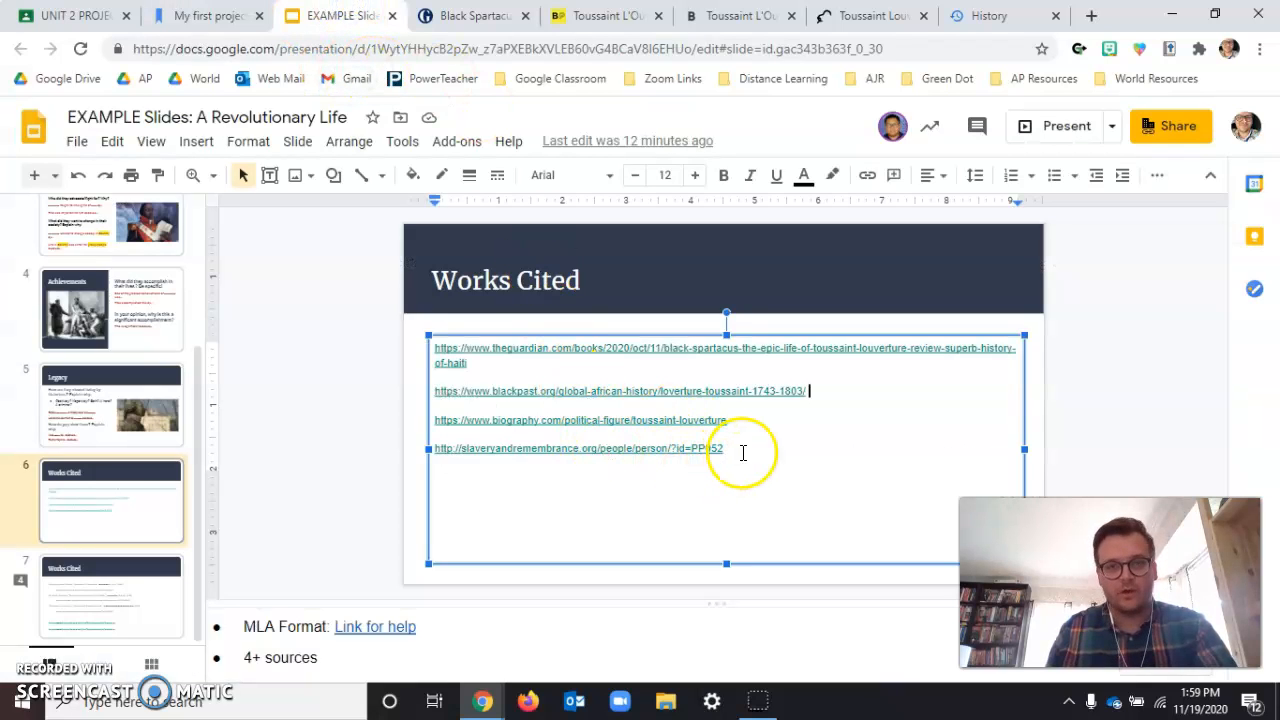
left_click_drag(741, 452, 432, 455)
key("ctrl+c")
left_click(868, 14)
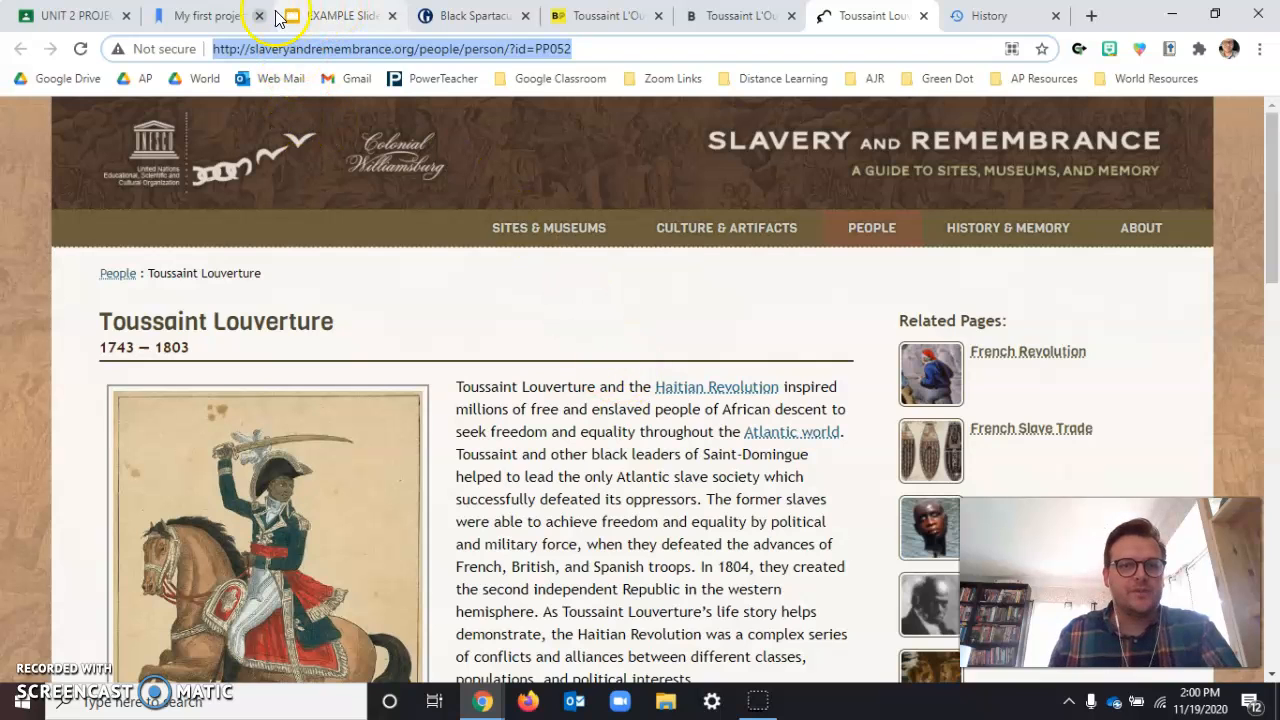
left_click(200, 15)
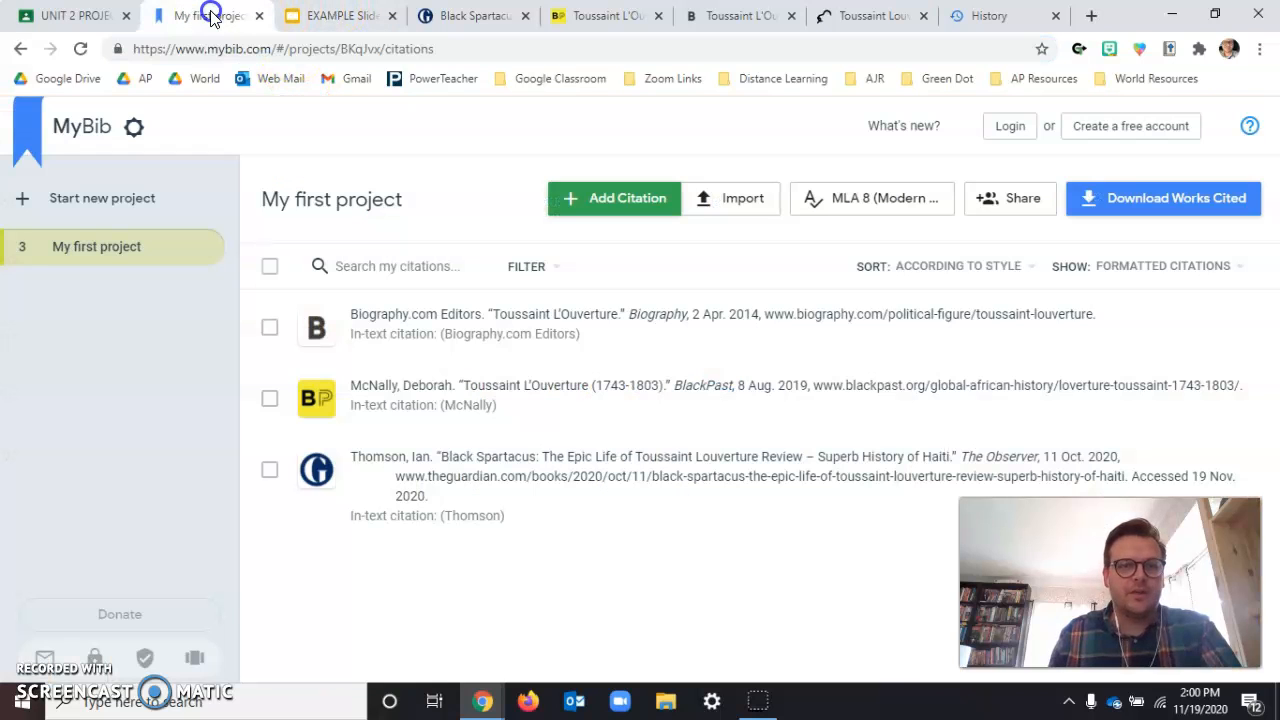
left_click(630, 200)
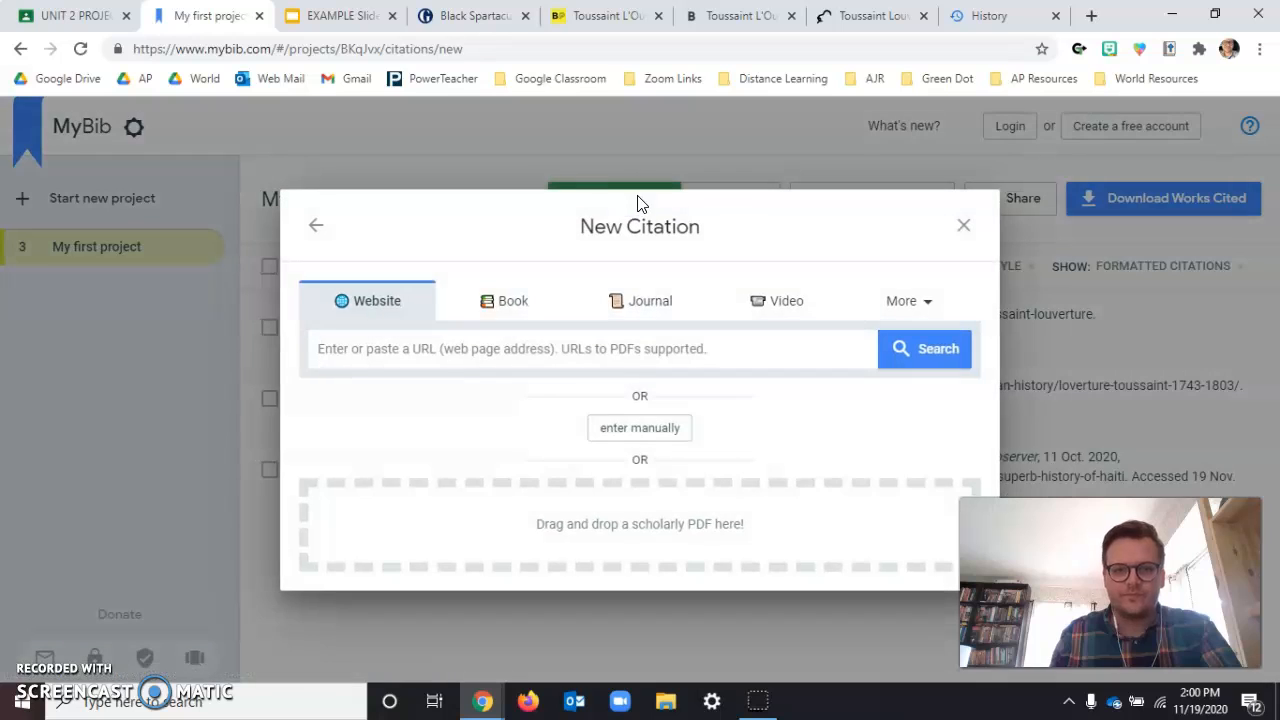
left_click(415, 347)
key("ctrl+v")
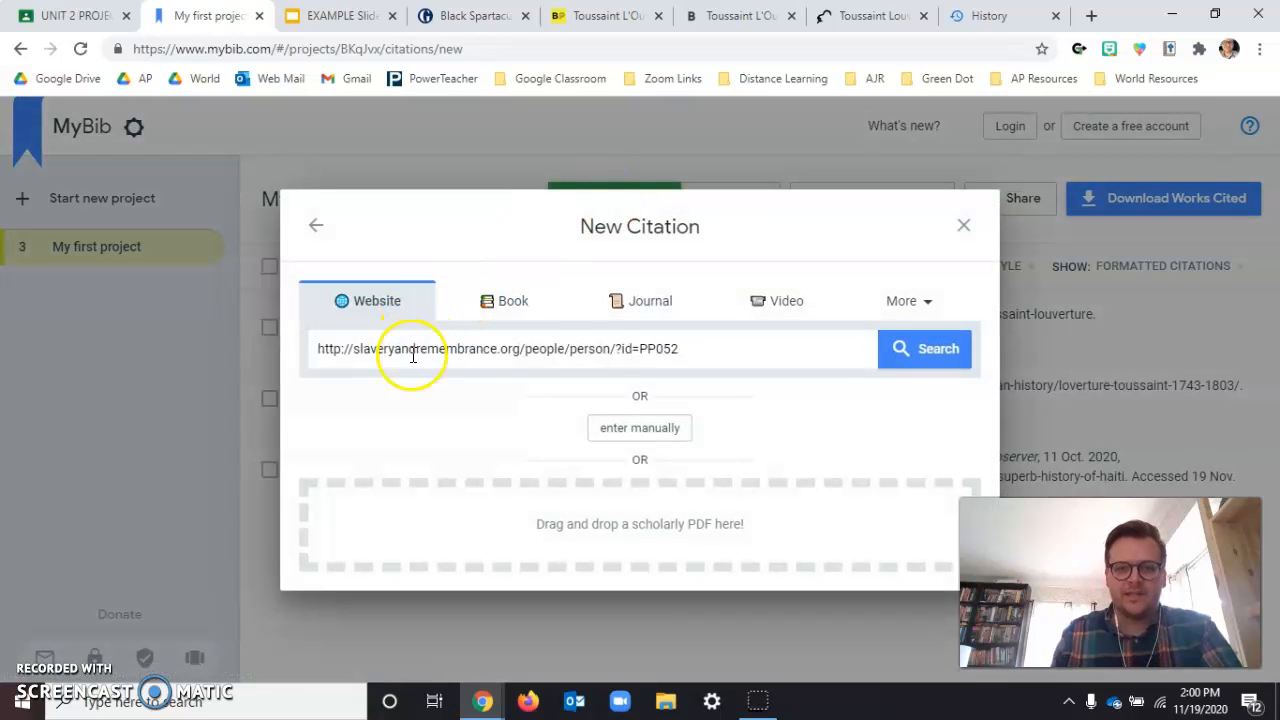
left_click(920, 352)
Check the credibility rating of the Slavery and Remembrance result and choose it for the citation
mouse_move(681, 466)
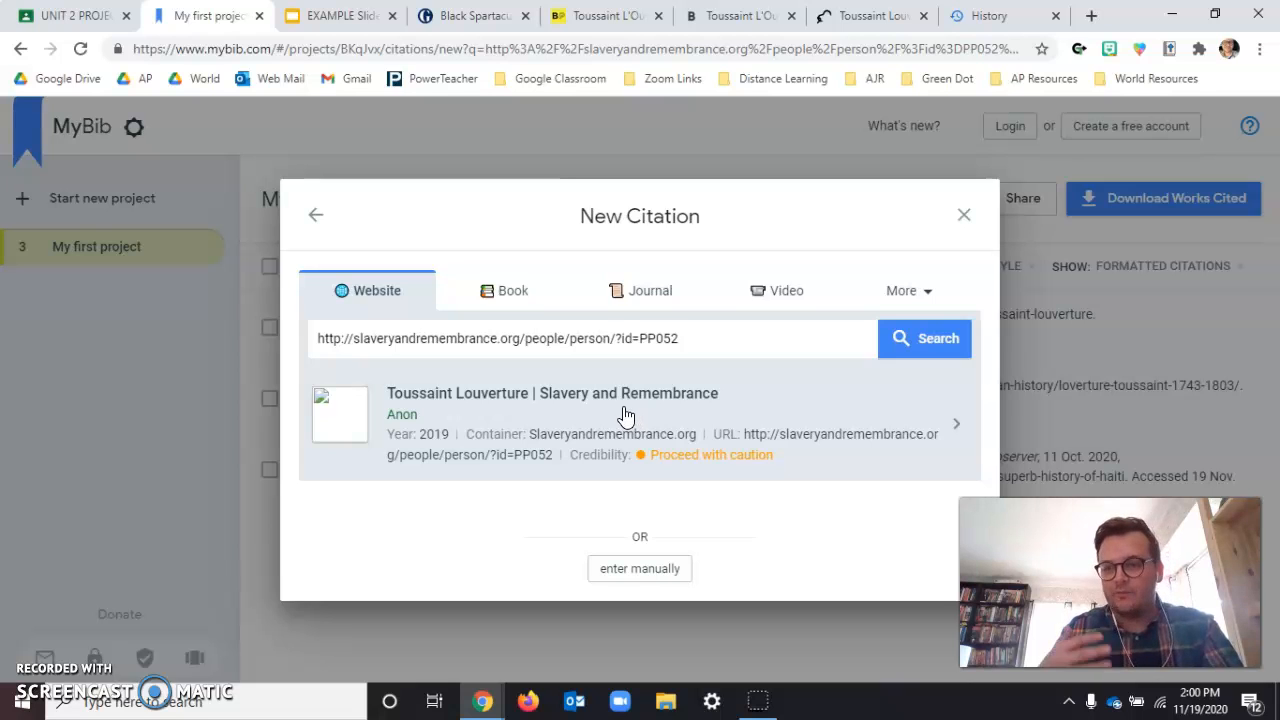
left_click(820, 416)
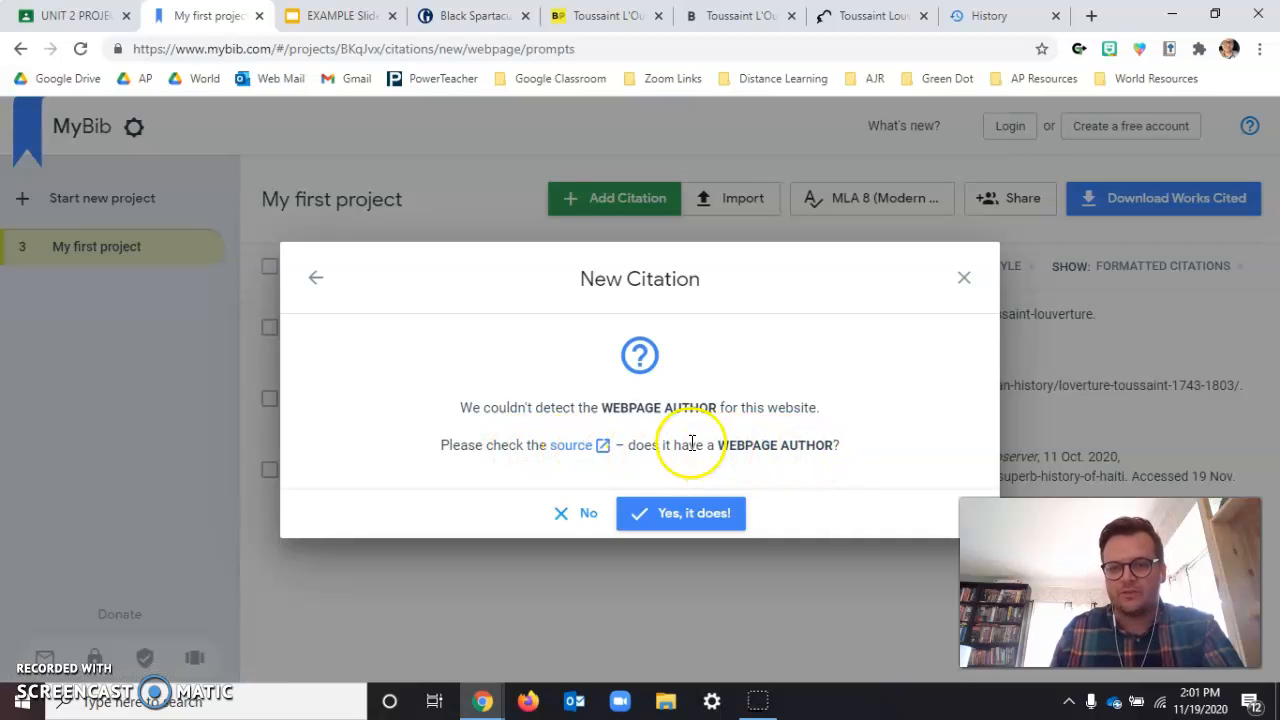
Open the source page from the webpage author prompt and look through it to the footer for an author
left_click(570, 445)
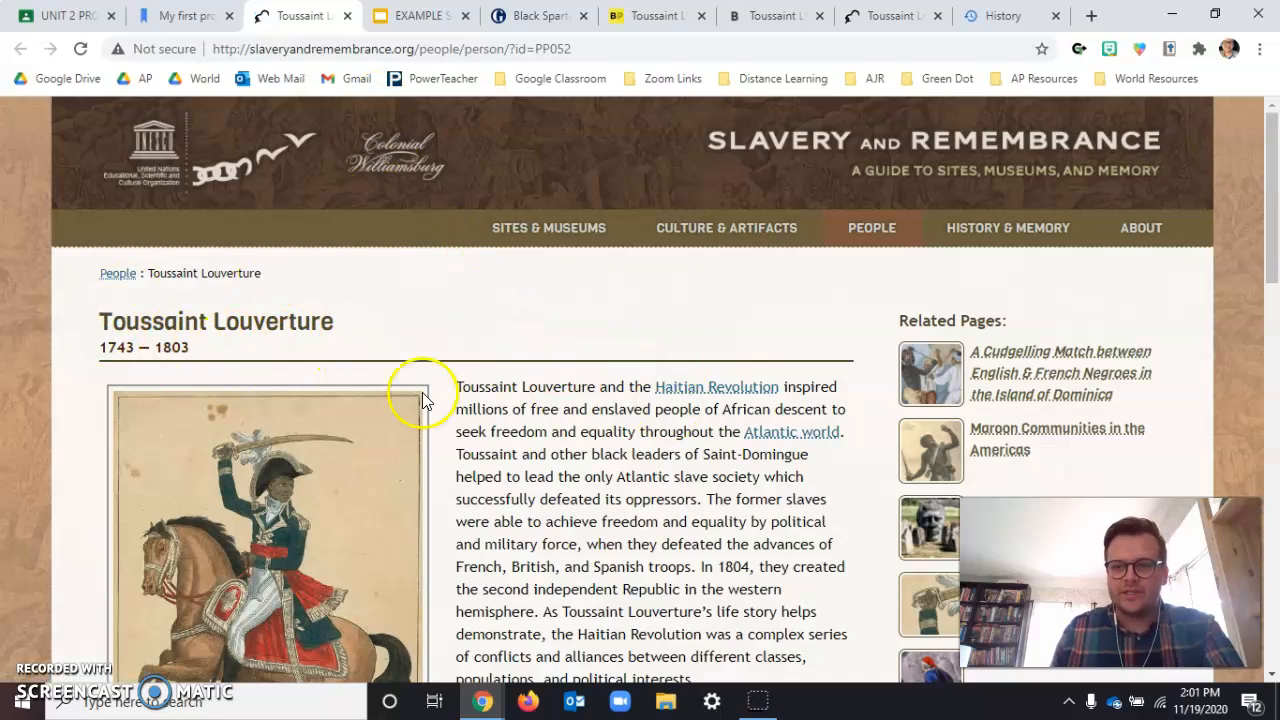
scroll(509, 401, "down", 5)
scroll(509, 401, "down", 10)
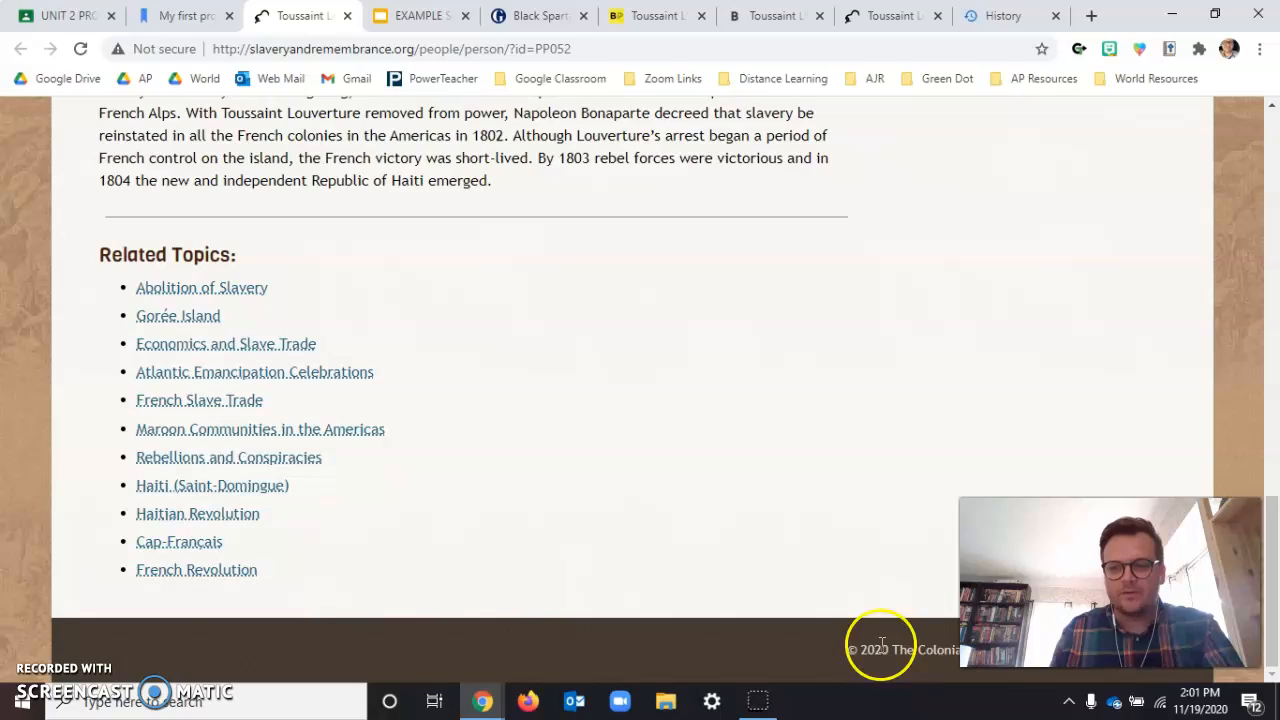
Return from the Slavery and Remembrance page to the MyBib prompt and answer that the source has no webpage author
scroll(723, 506, "up", 6)
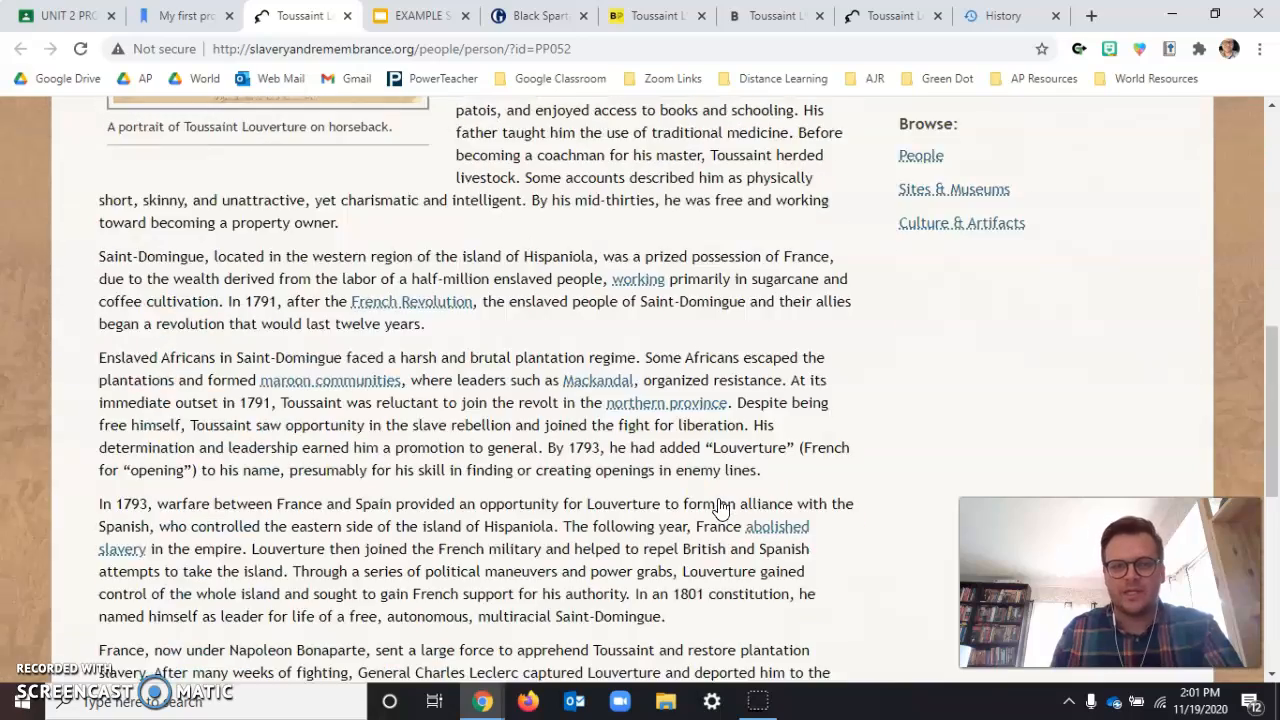
scroll(723, 506, "up", 8)
left_click(185, 15)
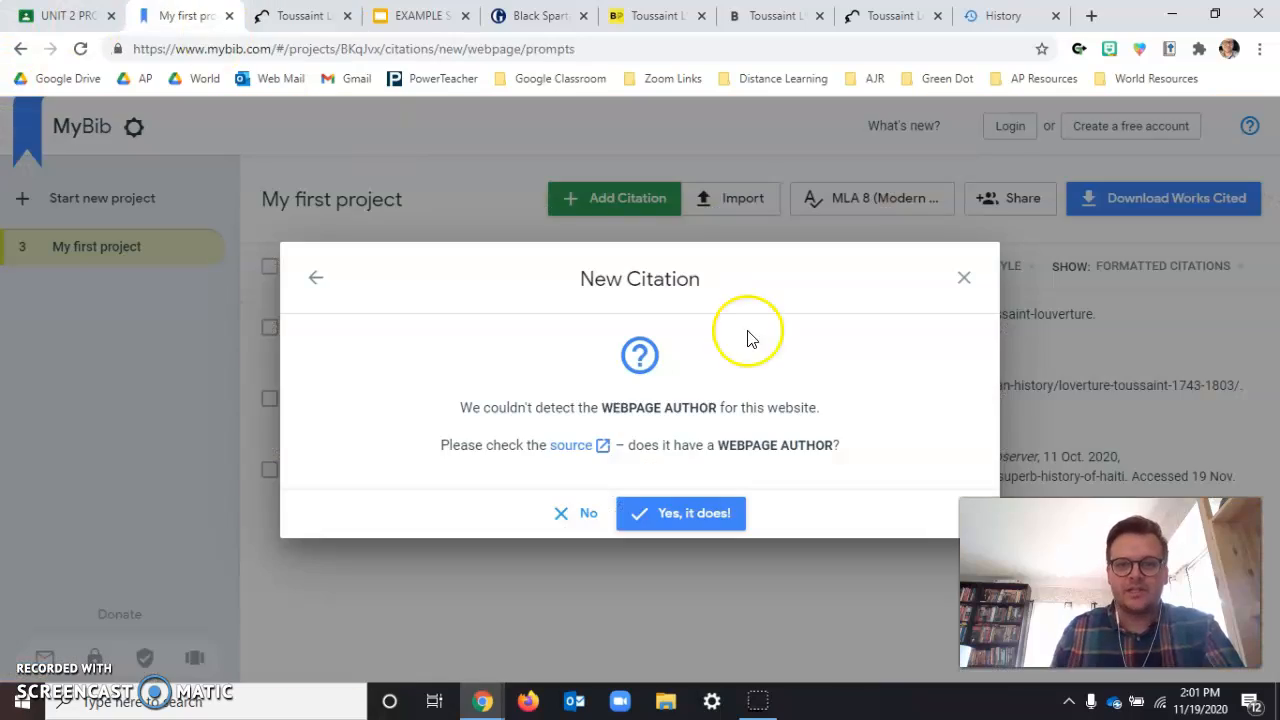
left_click(584, 513)
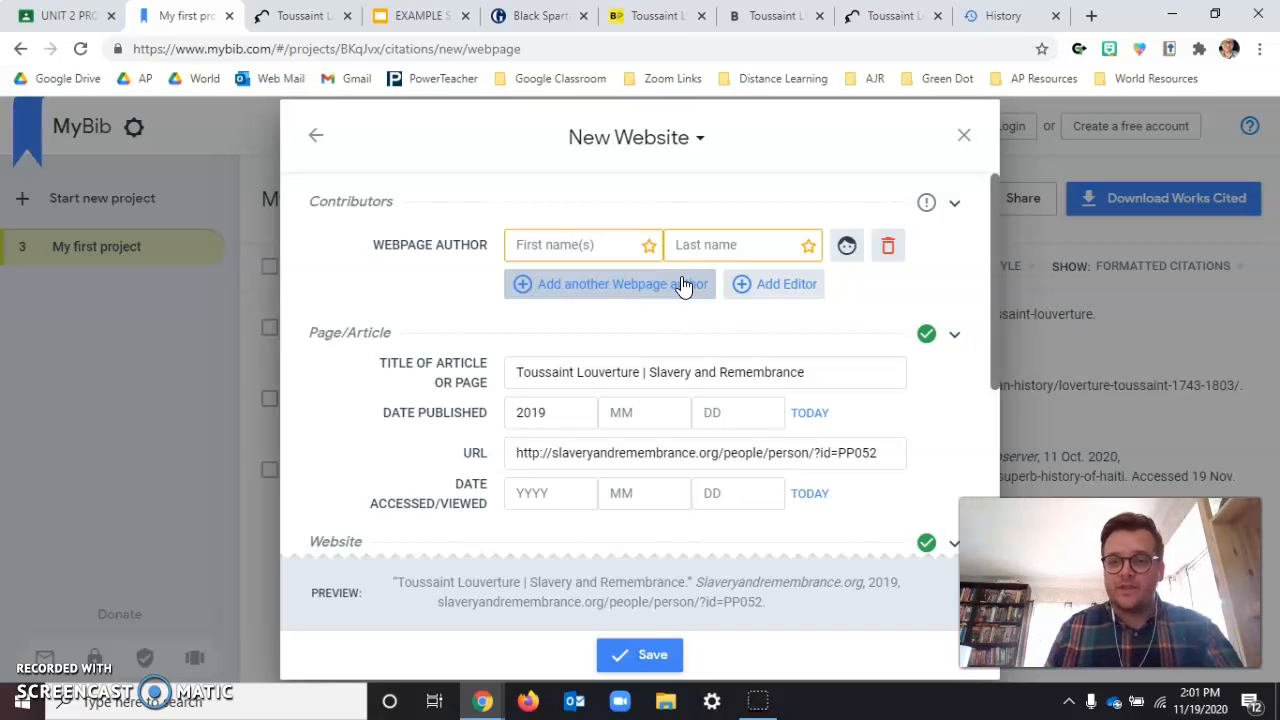
Review the Slavery and Remembrance citation's fields, leave the webpage author blank, and save the citation to the project
left_click(644, 260)
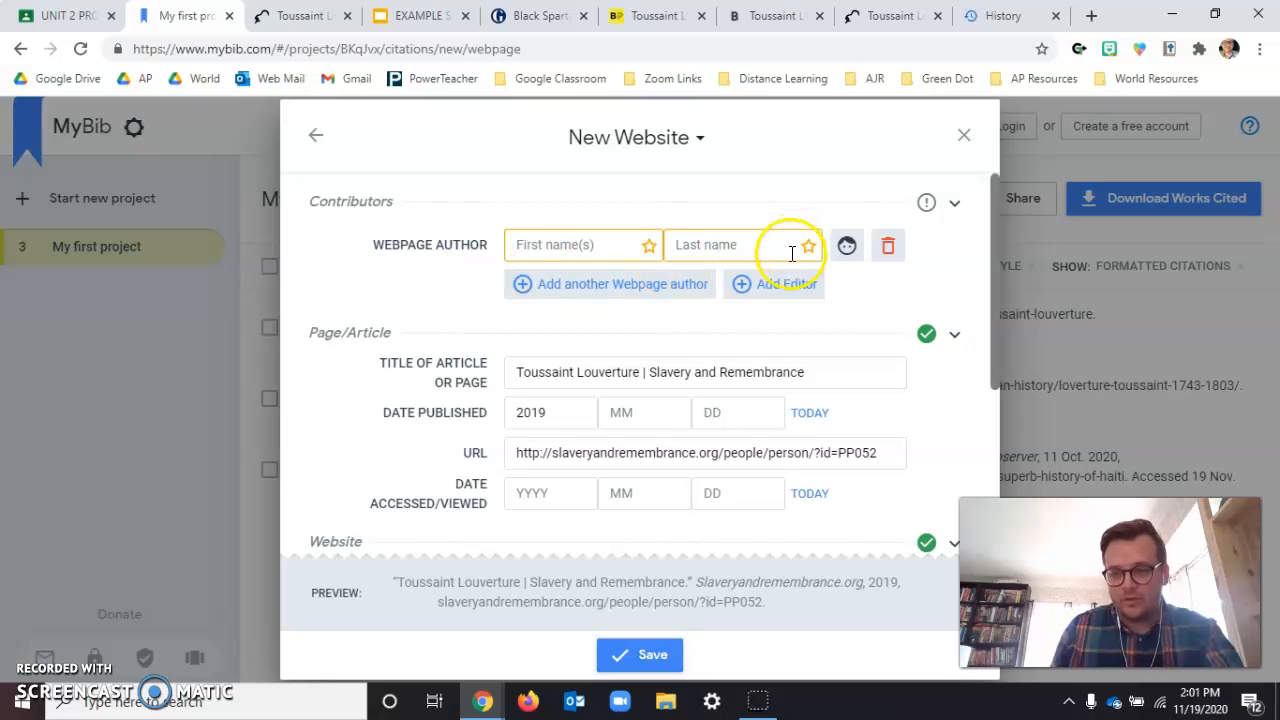
scroll(760, 262, "down", 3)
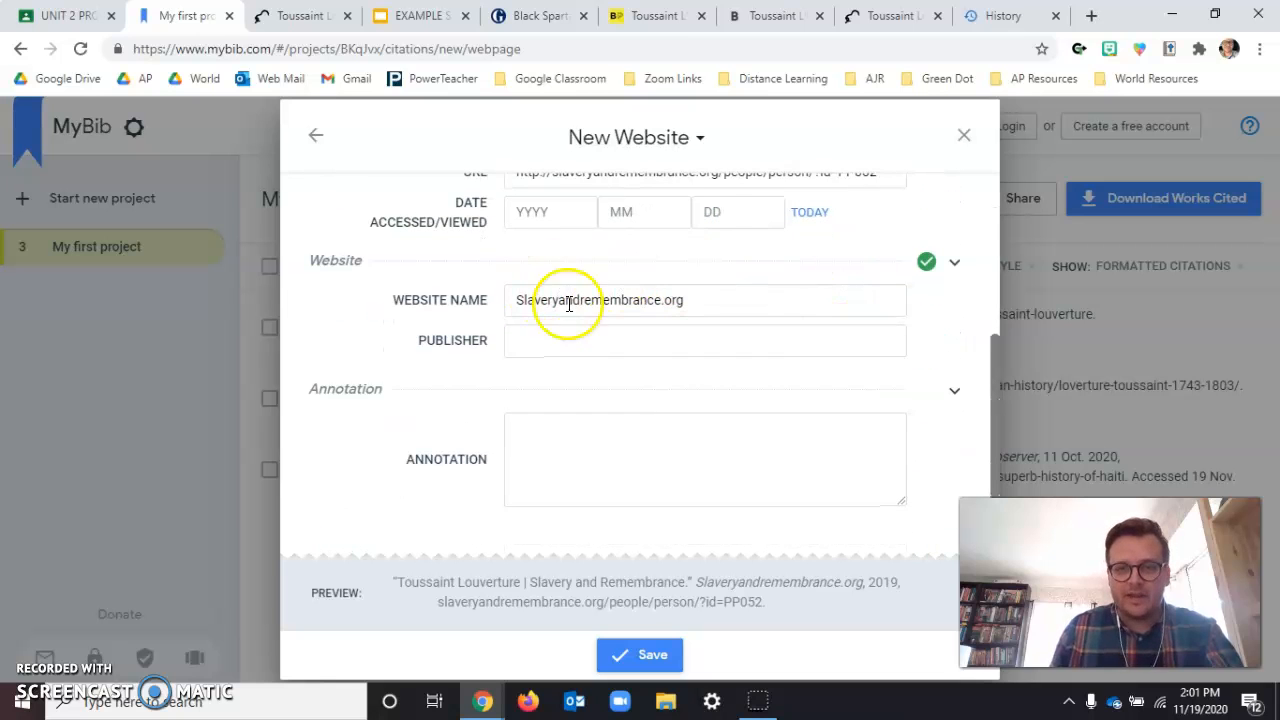
scroll(470, 380, "up", 3)
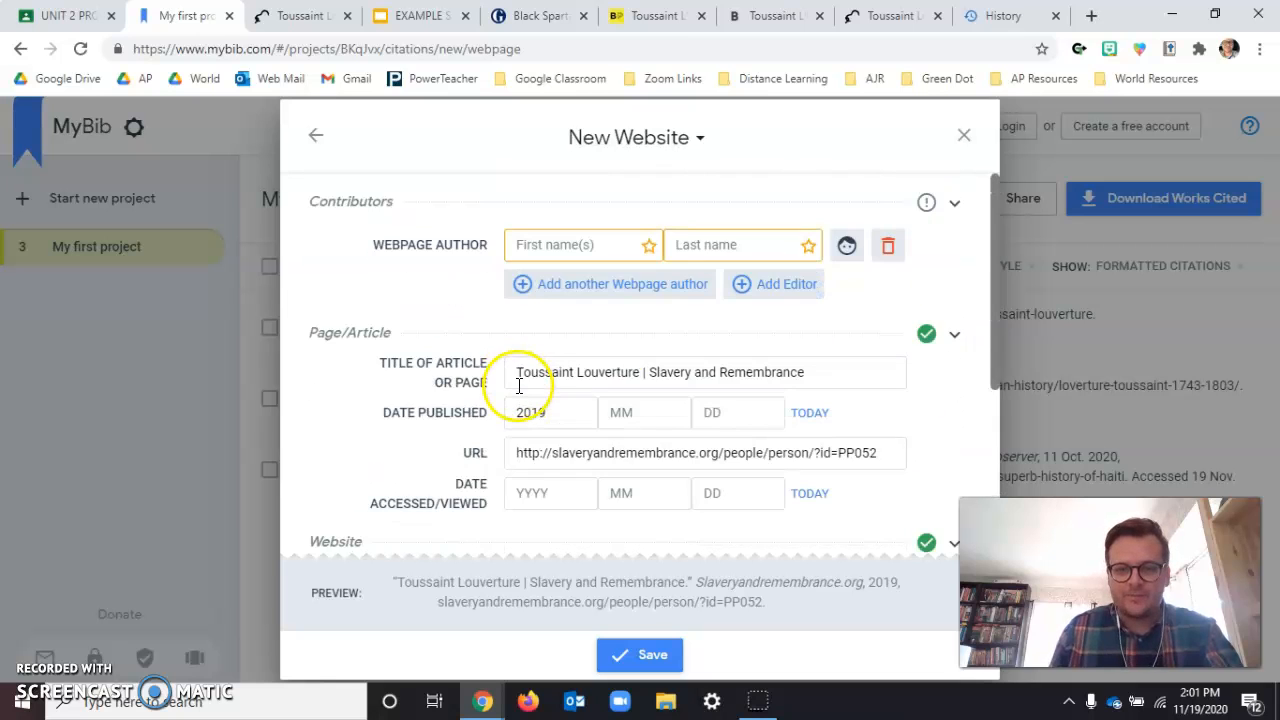
left_click(645, 658)
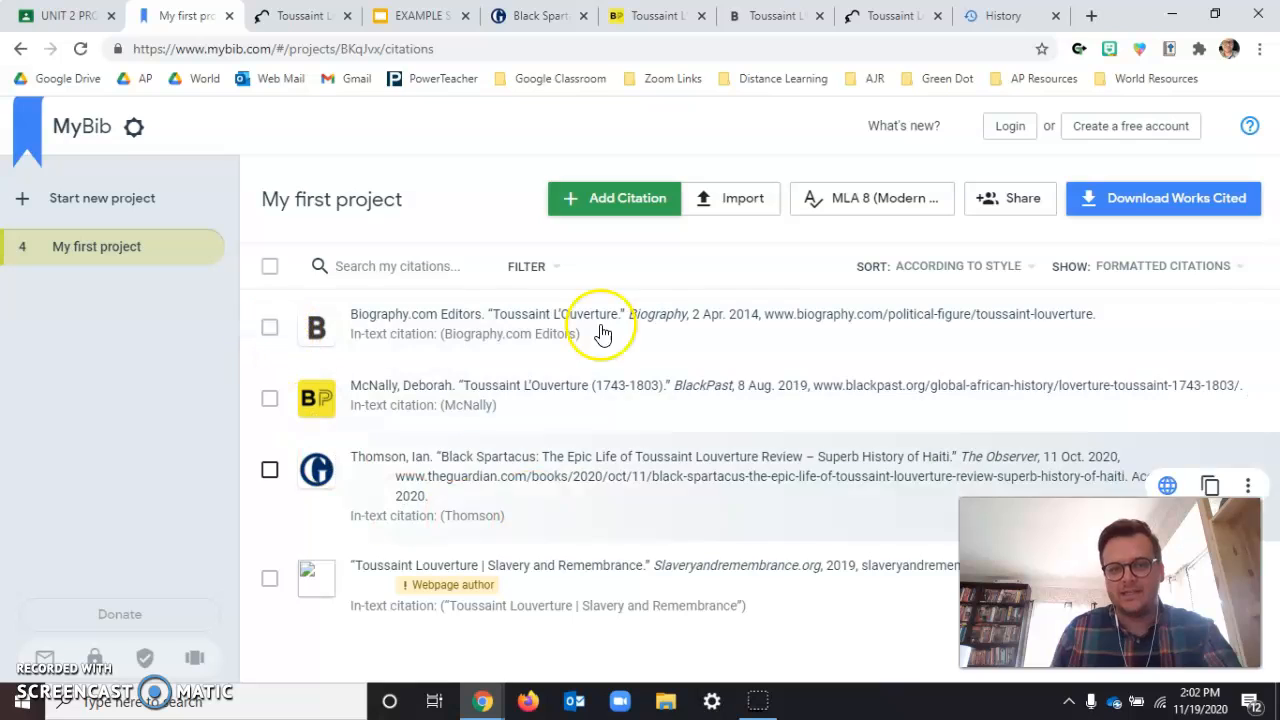
Copy the Biography citation on its own, and copy all the citations in the project together
left_click(270, 328)
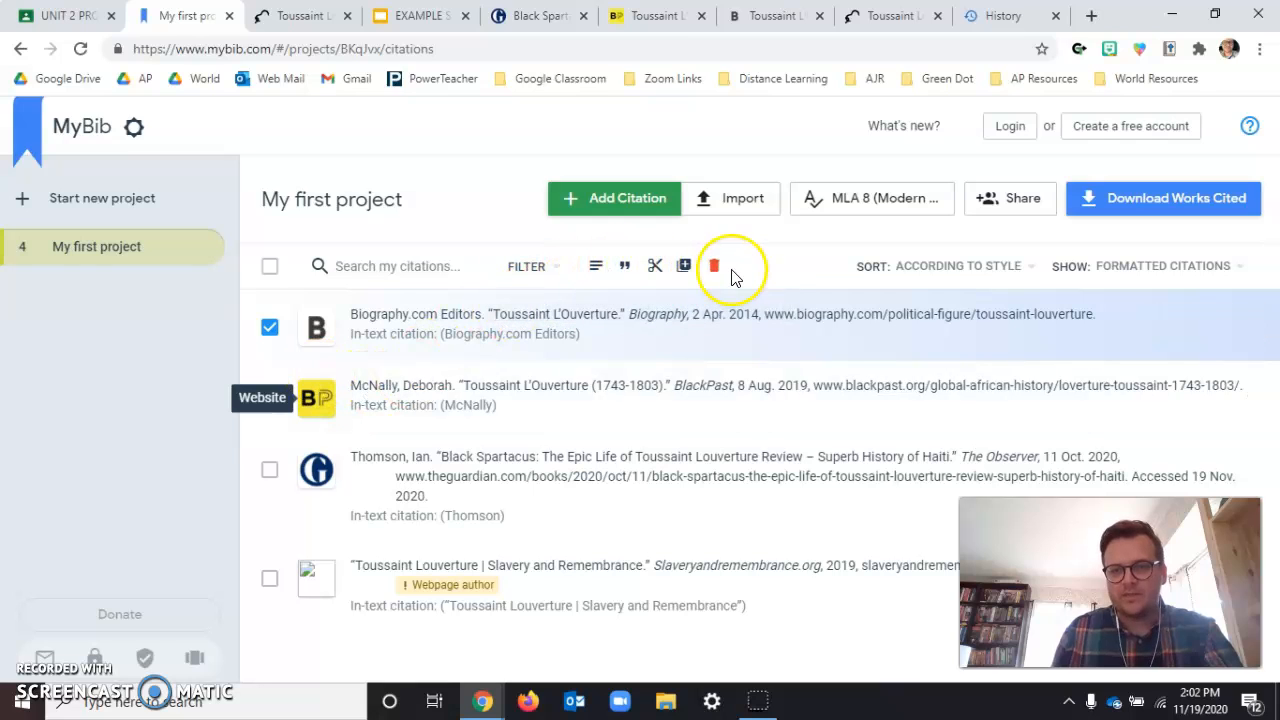
left_click(596, 267)
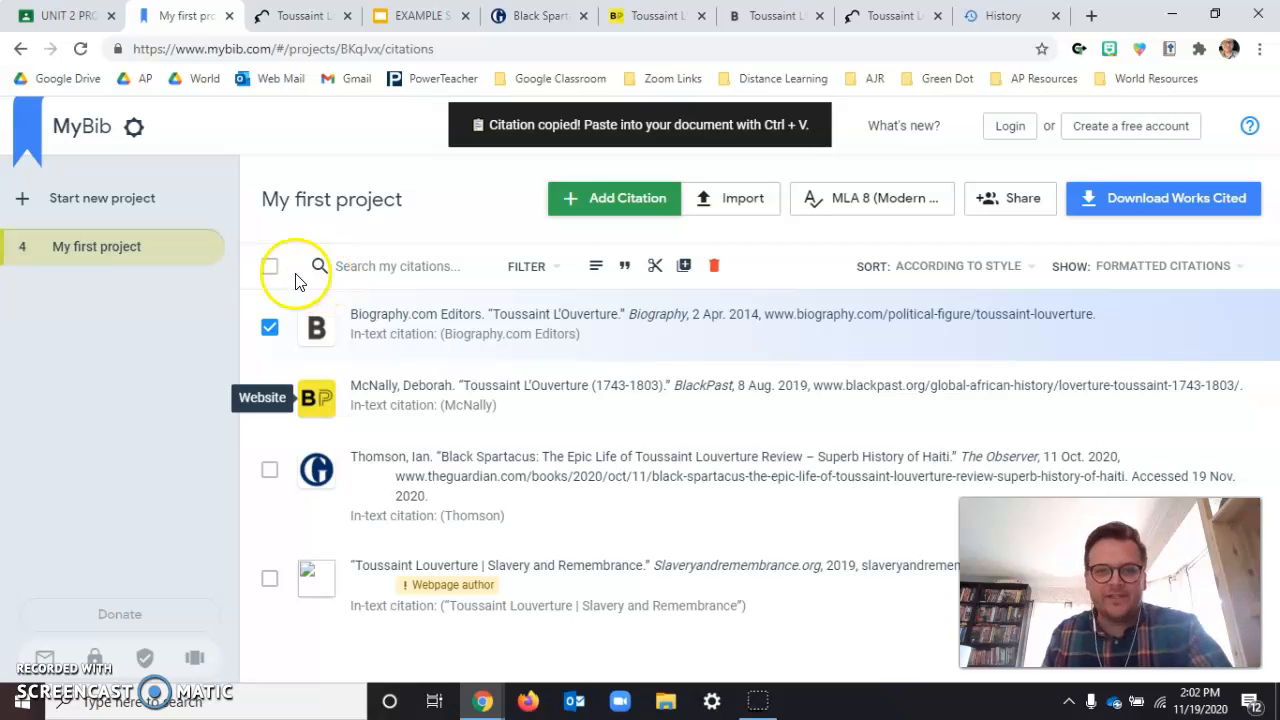
left_click(270, 270)
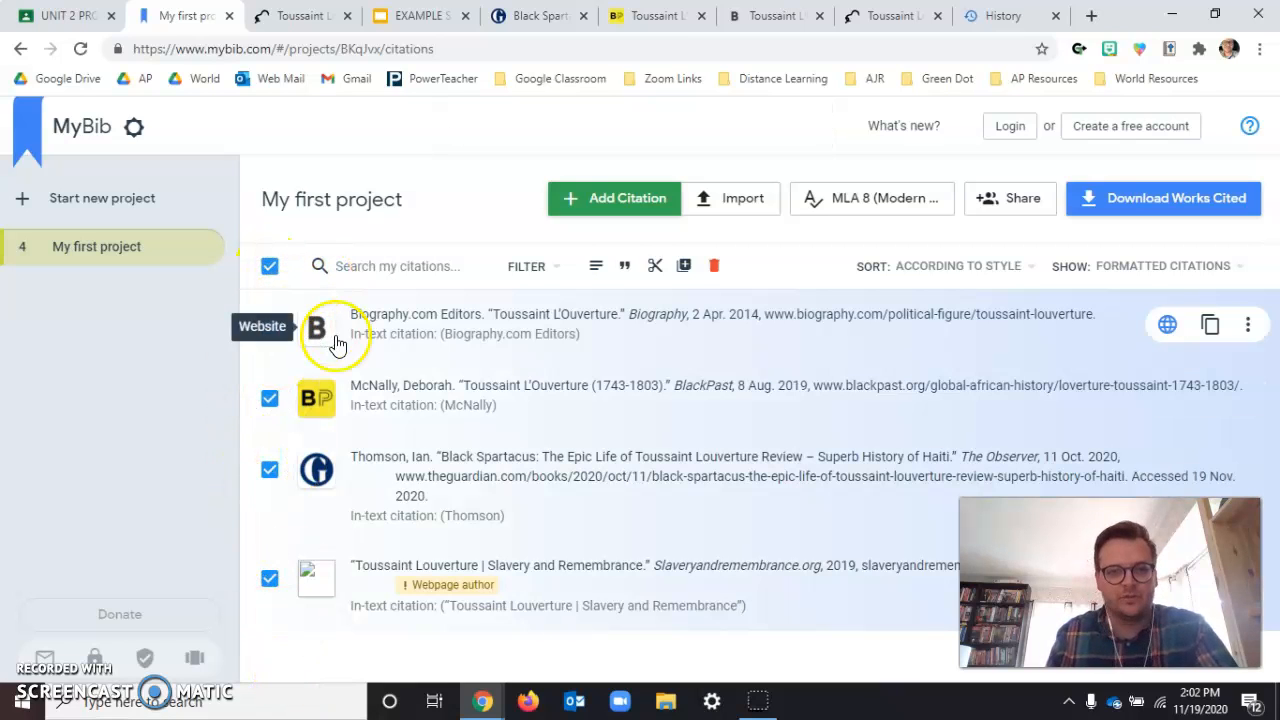
left_click(597, 268)
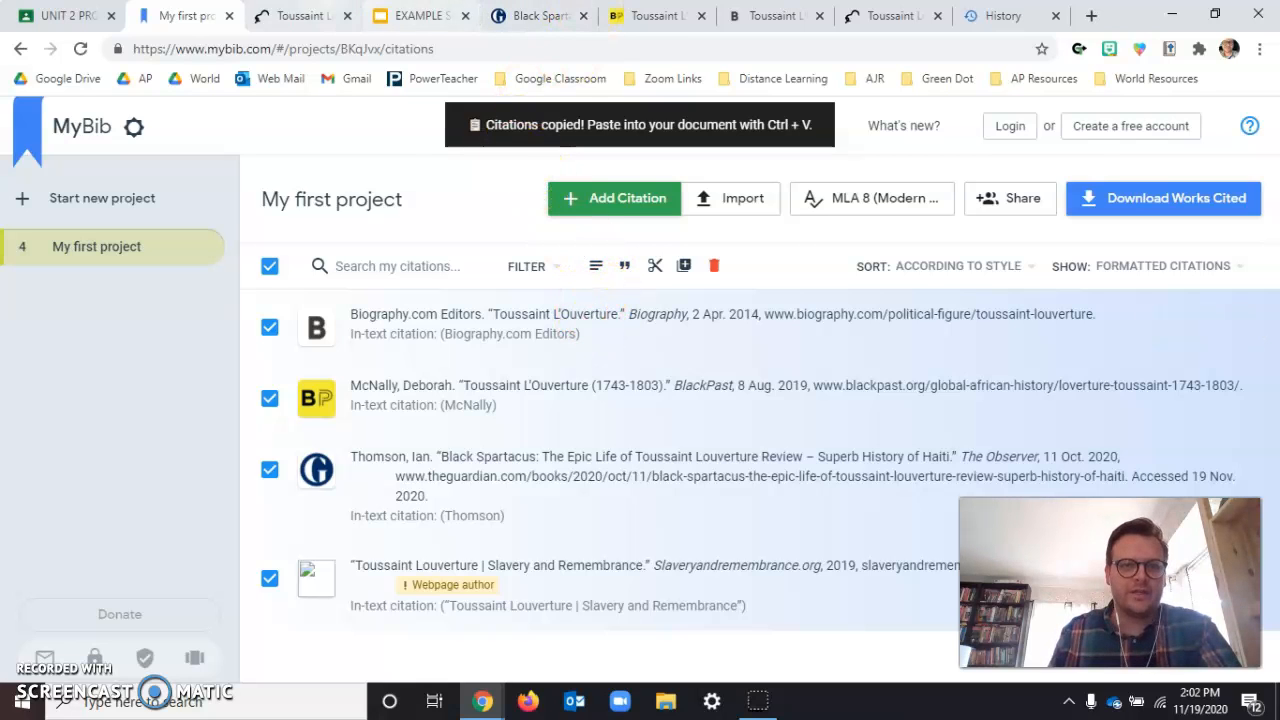
Replace all the source links in the example presentation's Works Cited text box with the copied MLA citations
left_click(420, 15)
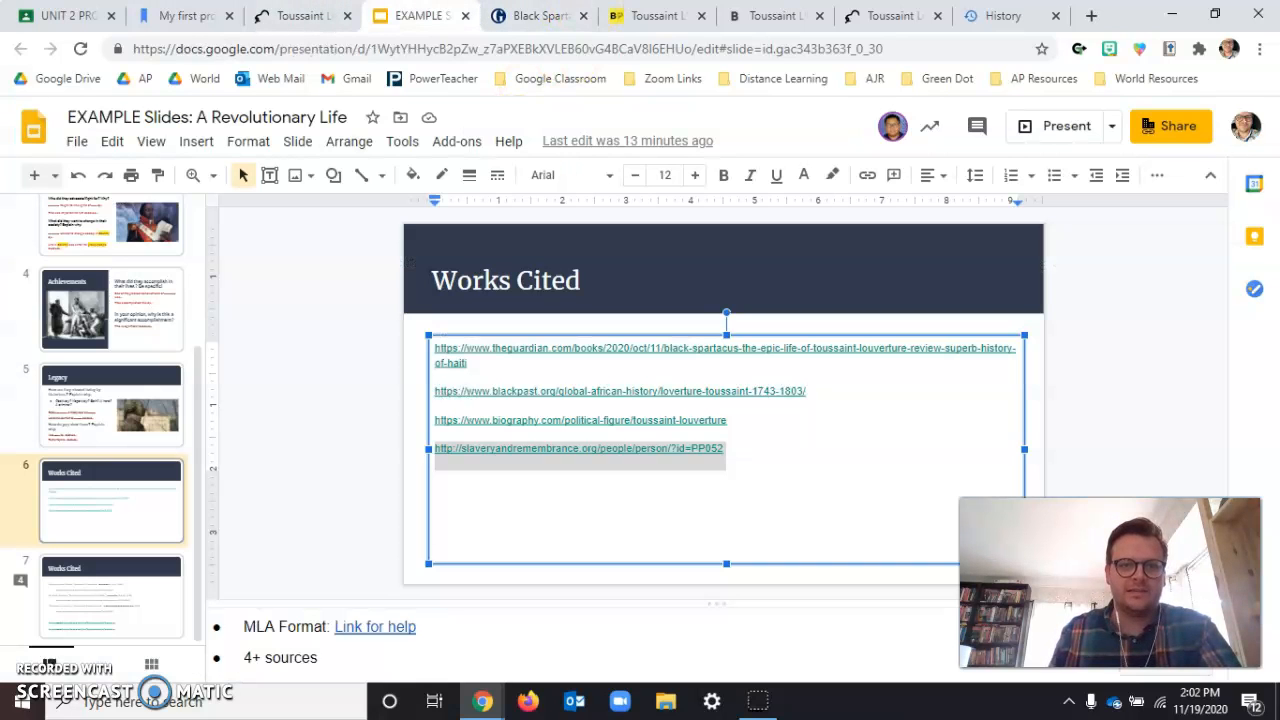
left_click(848, 452)
key("ctrl+a")
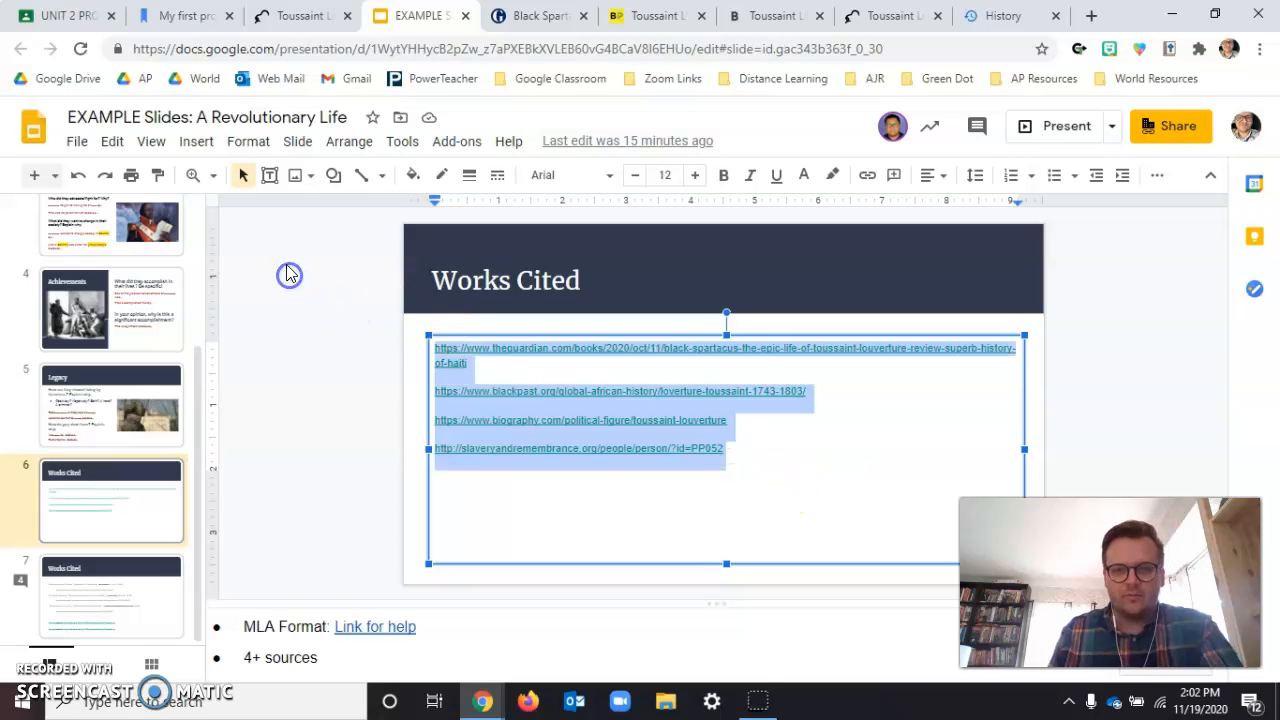
key("BackSpace")
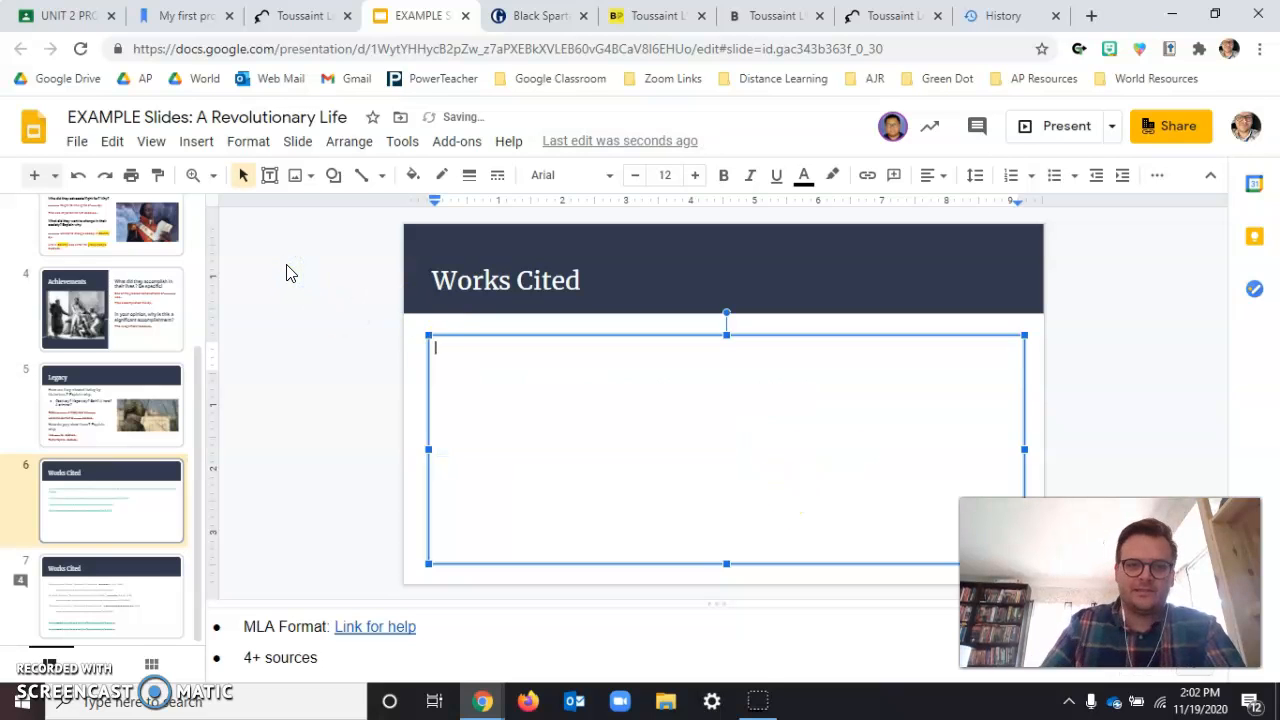
right_click(527, 357)
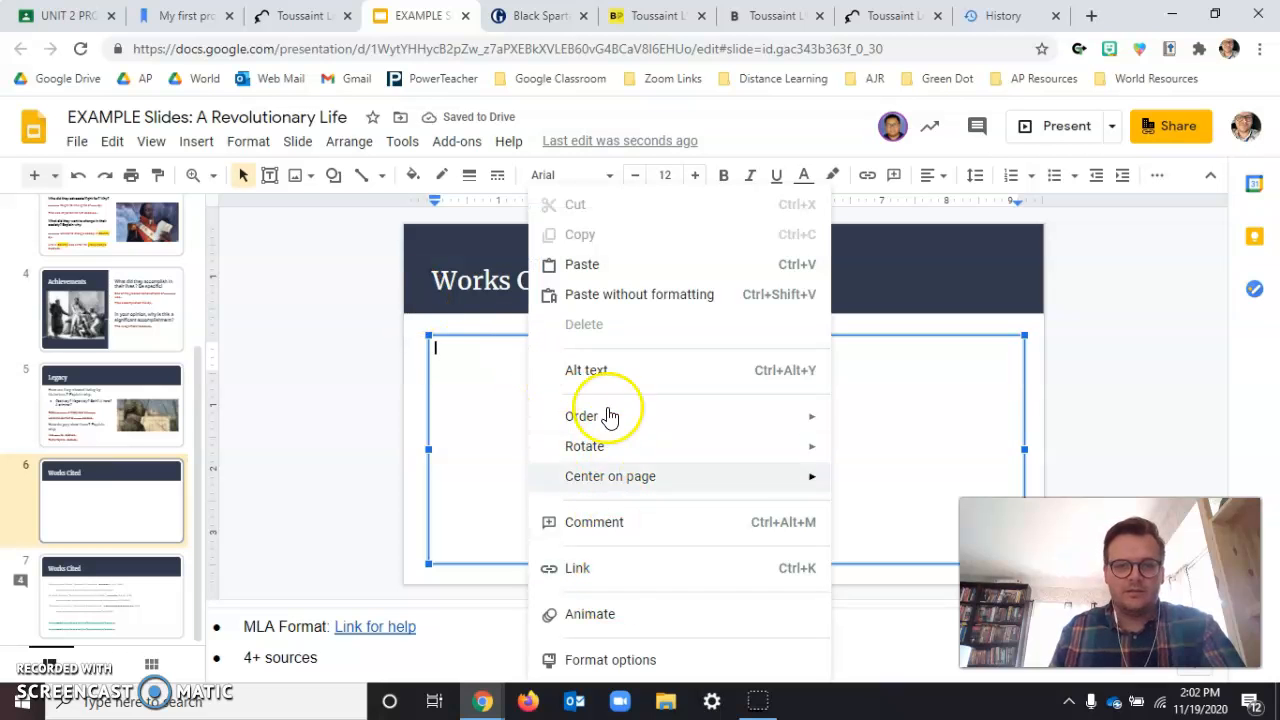
left_click(642, 265)
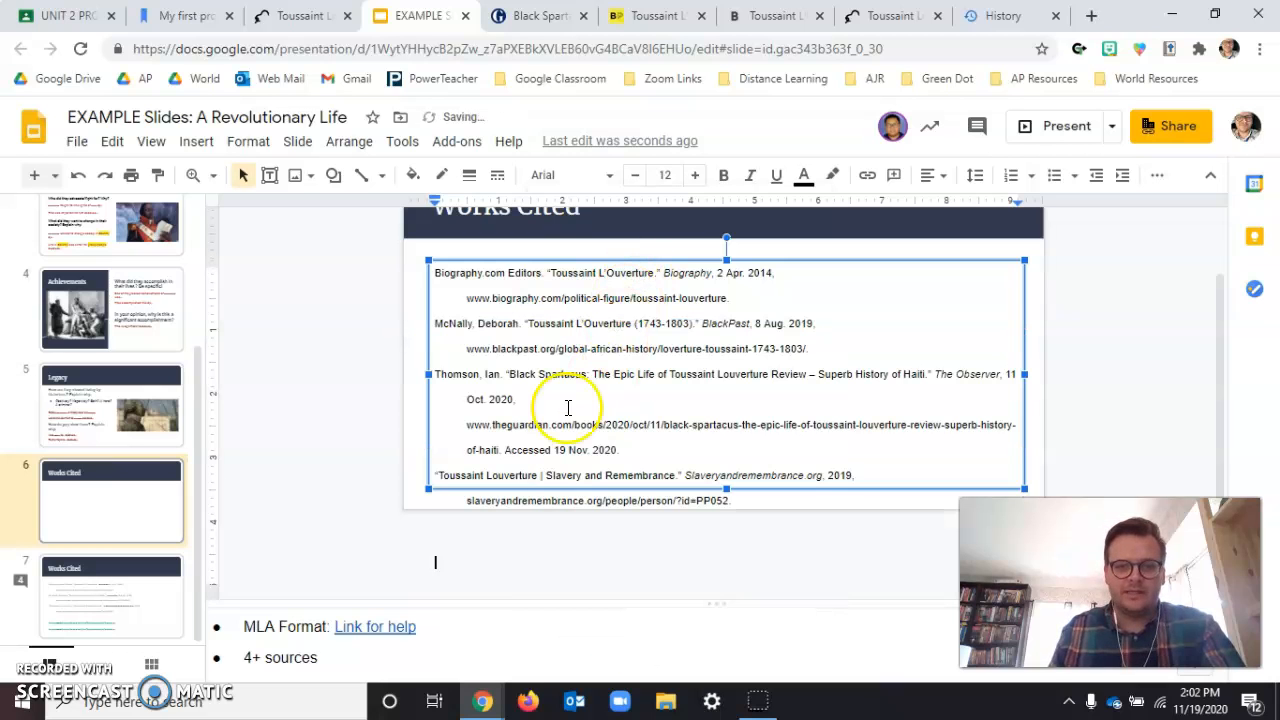
Move the citations text box slightly upward on the Works Cited slide so the pasted text fits
left_click_drag(711, 261, 858, 425)
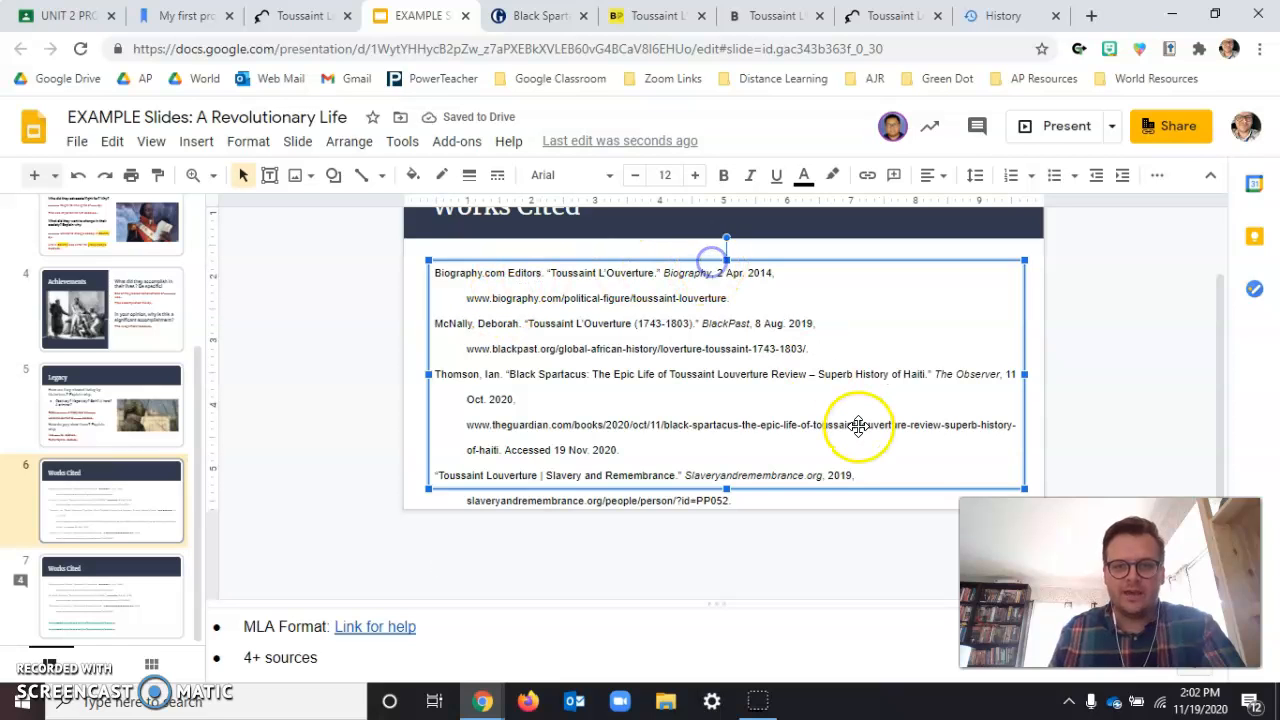
key("Up")
key("Up")
key("Up")
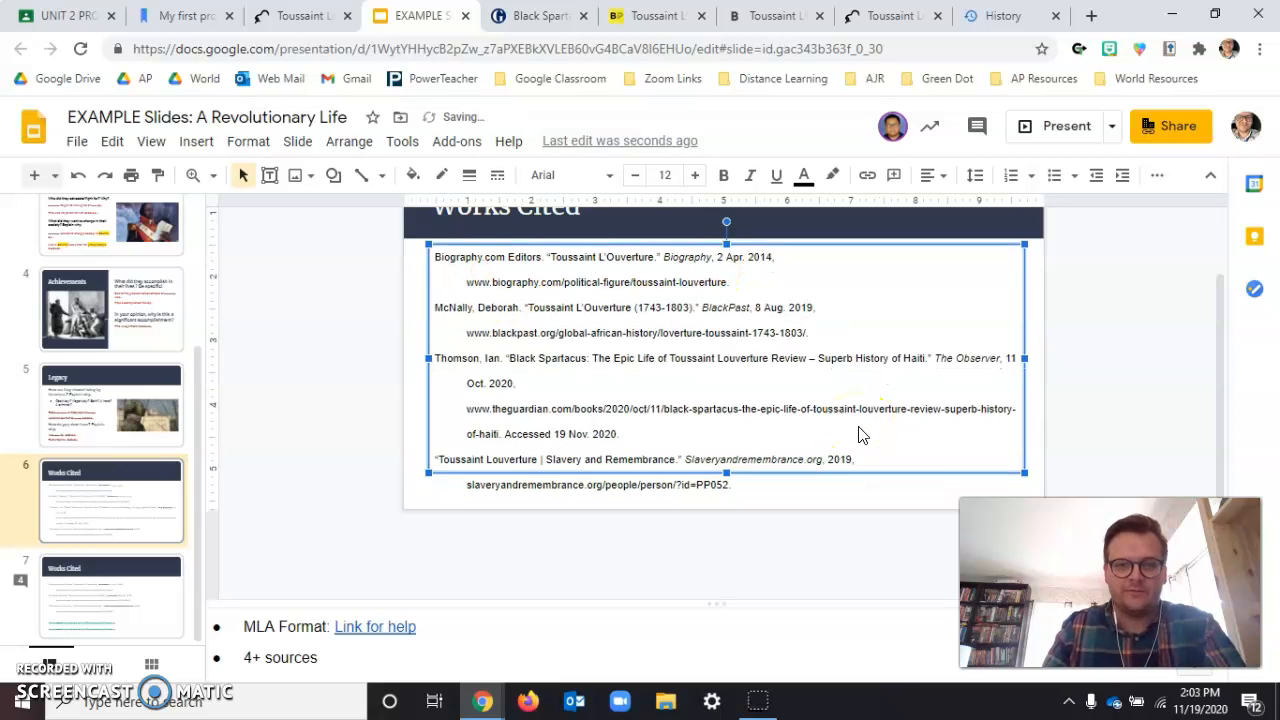